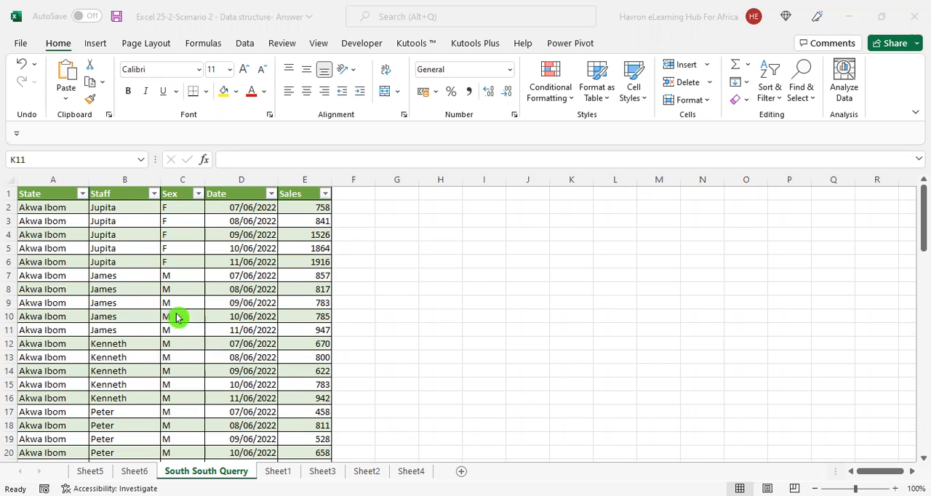
Review the State, Staff, Sex, Date and Sales columns of the South South Querry table
drag(57, 180, 120, 178)
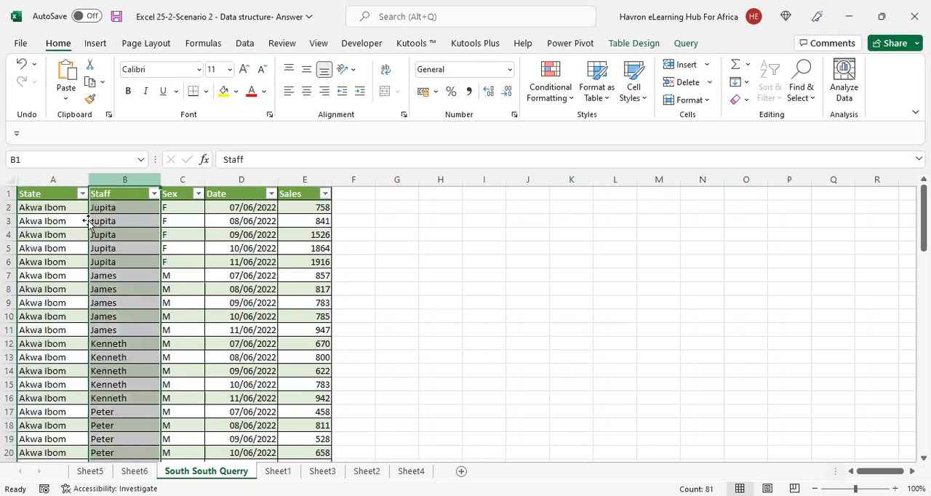
click(55, 220)
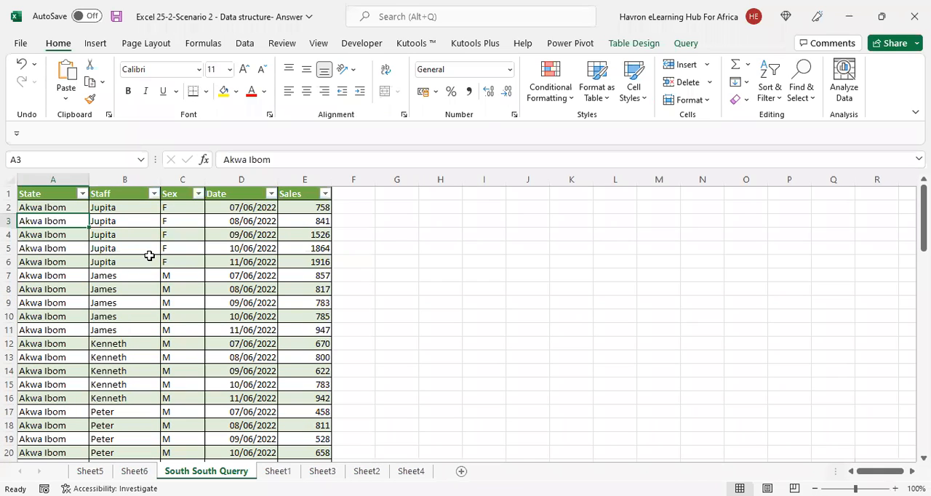
click(182, 177)
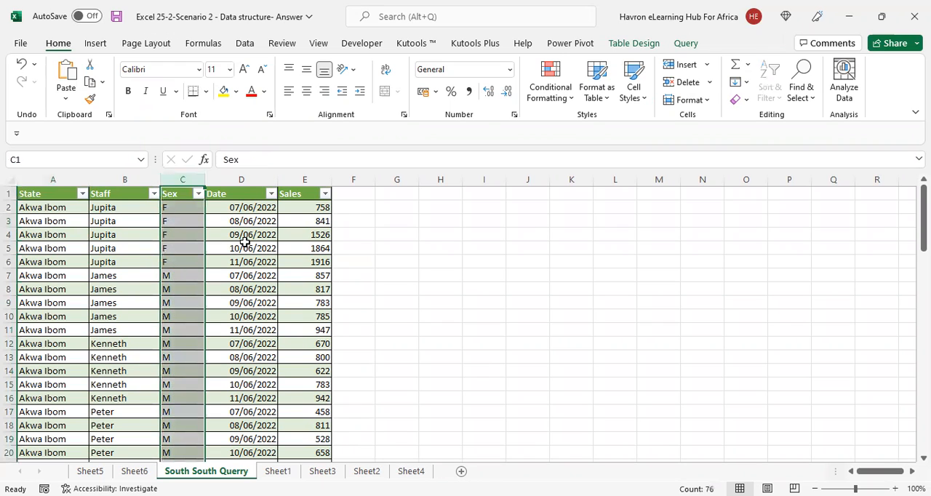
click(241, 180)
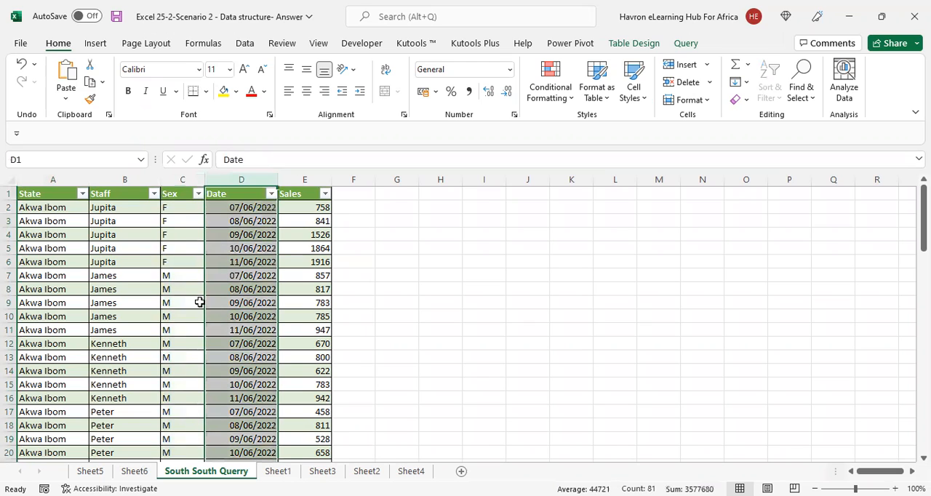
click(297, 180)
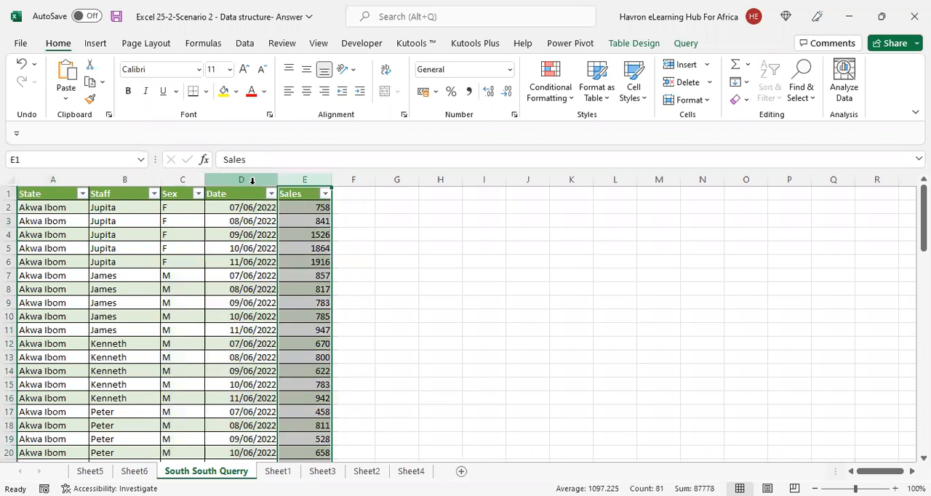
click(256, 181)
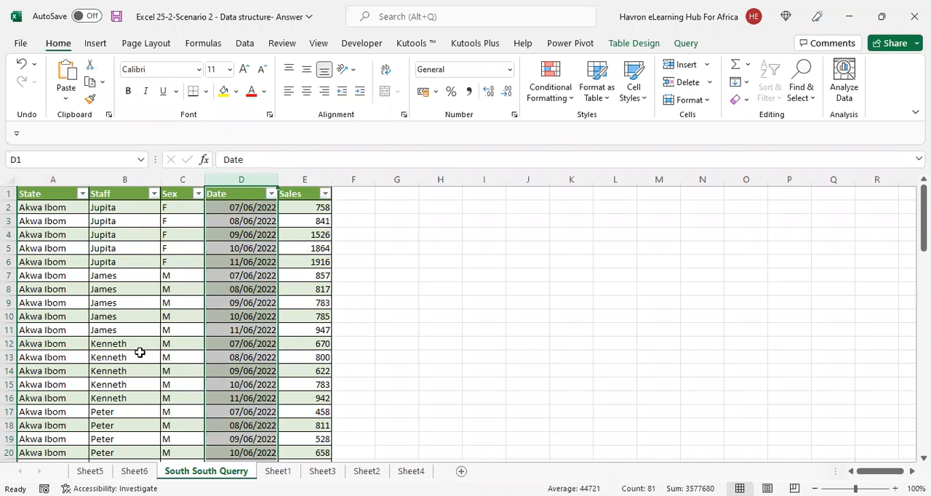
Insert a PivotTable from the South_South_Querry table on a new worksheet, checking that the source range covers all the data
click(184, 327)
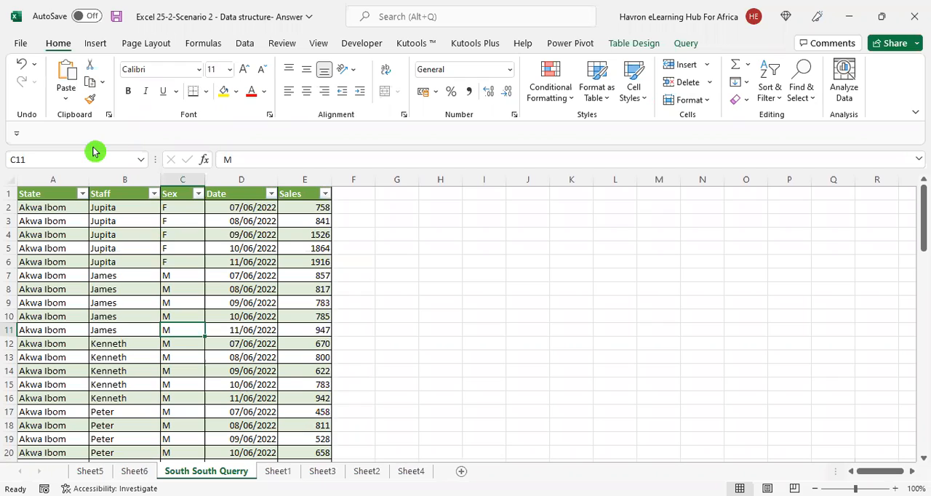
click(102, 45)
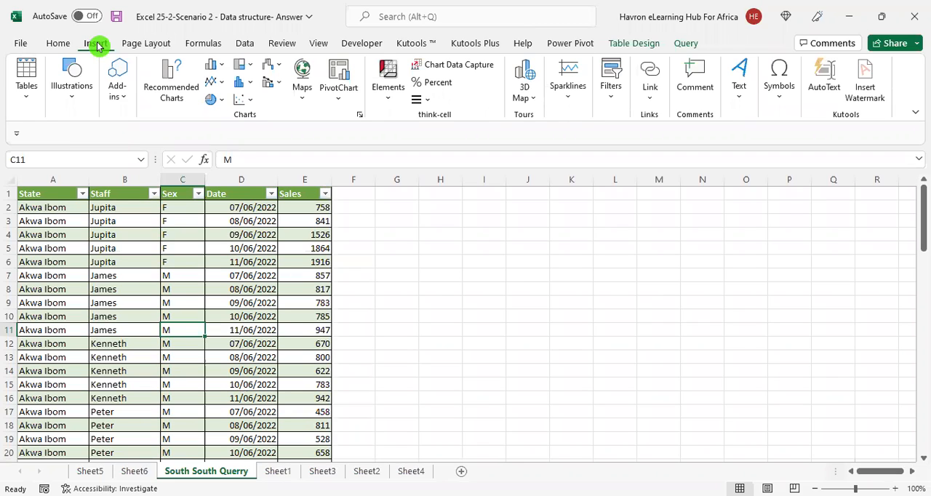
click(36, 115)
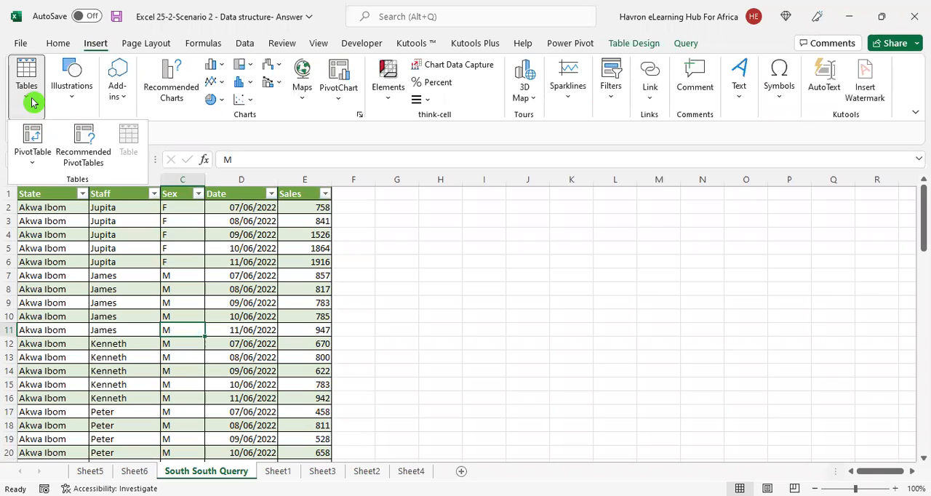
click(35, 148)
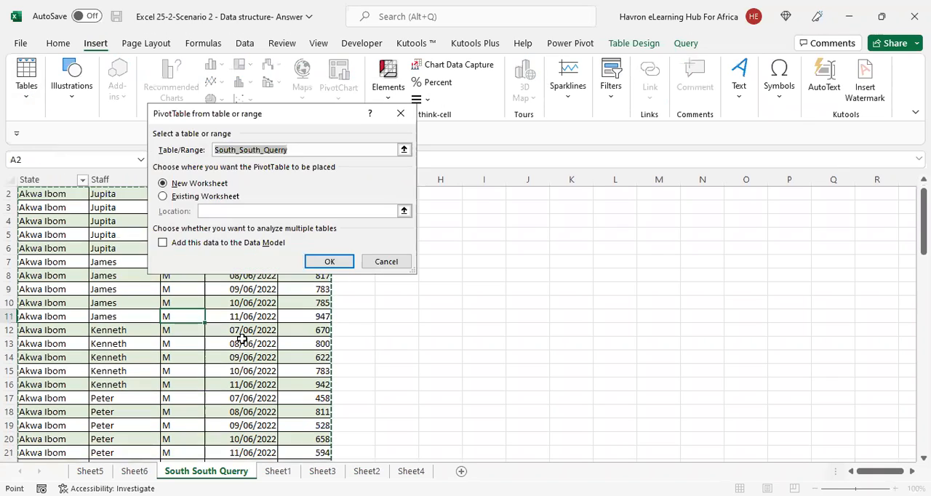
scroll(242, 339, down, 2)
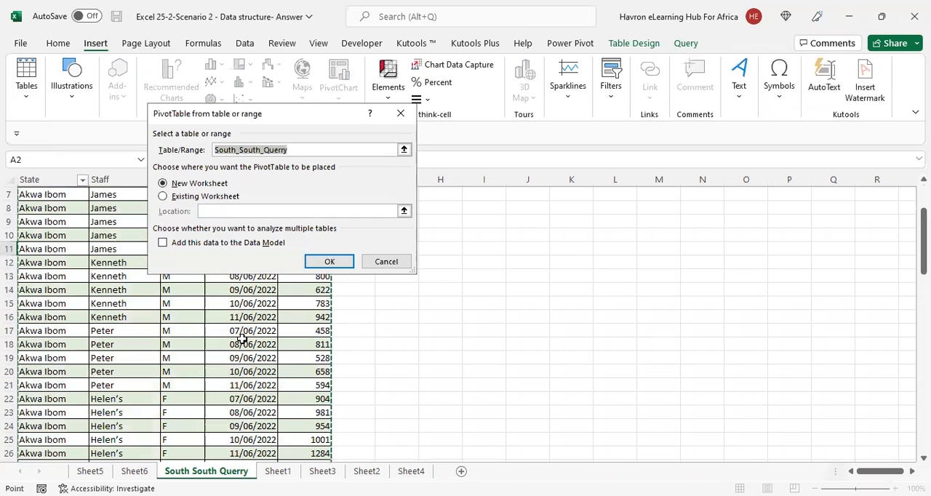
scroll(242, 339, down, 2)
scroll(242, 339, down, 19)
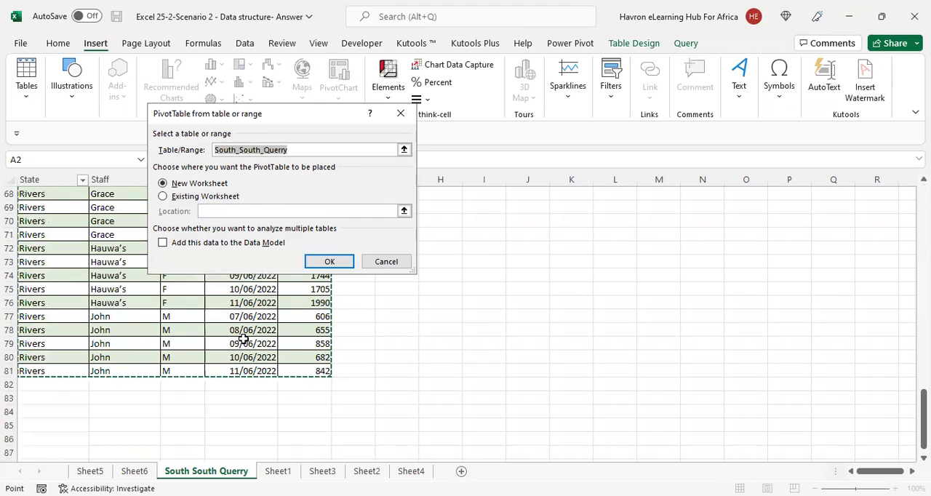
scroll(244, 339, up, 20)
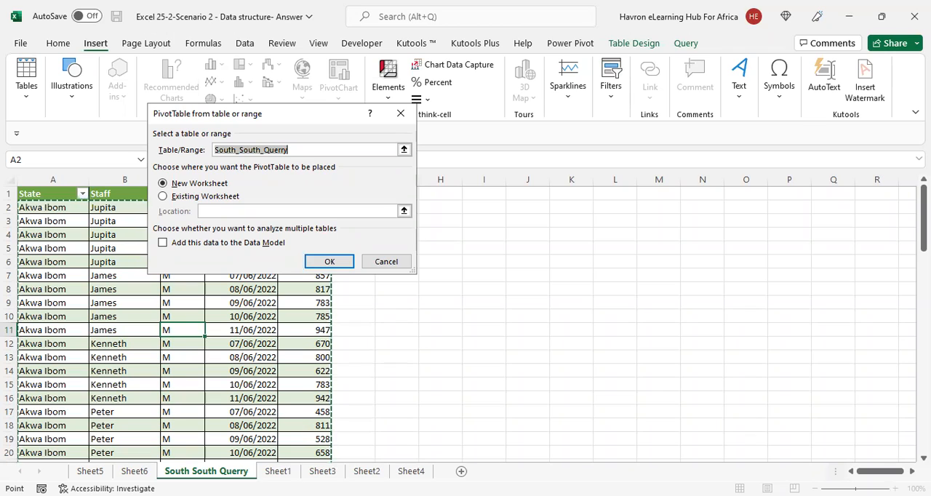
click(336, 268)
key(Return)
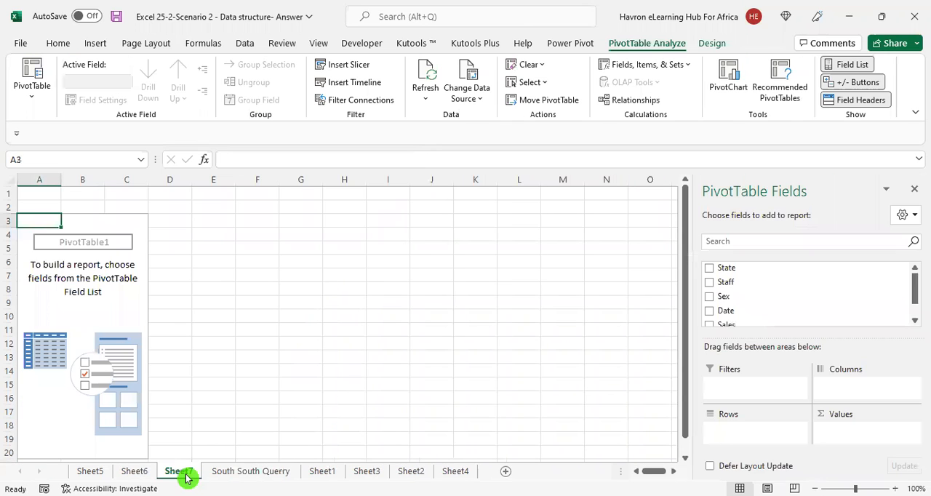
Rename the new pivot table worksheet as "South South dataSheet"
double_click(178, 471)
text(South Sou)
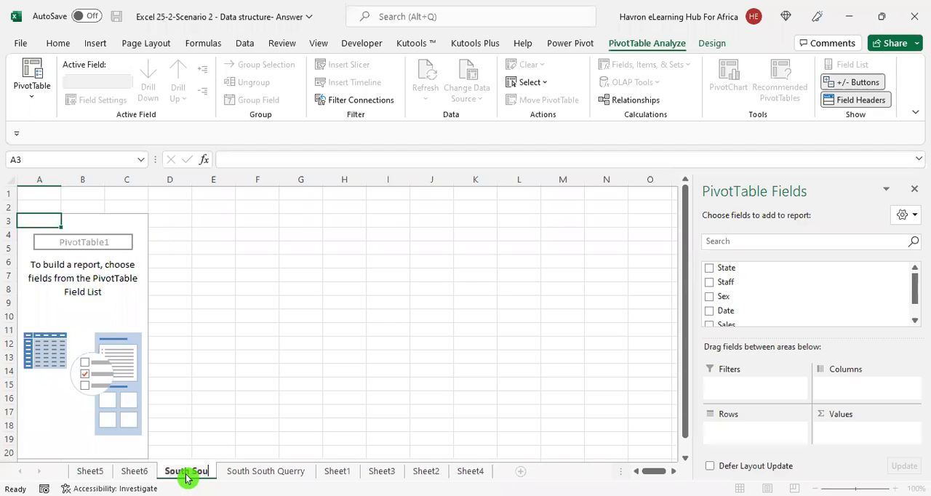
text(th Sheet)
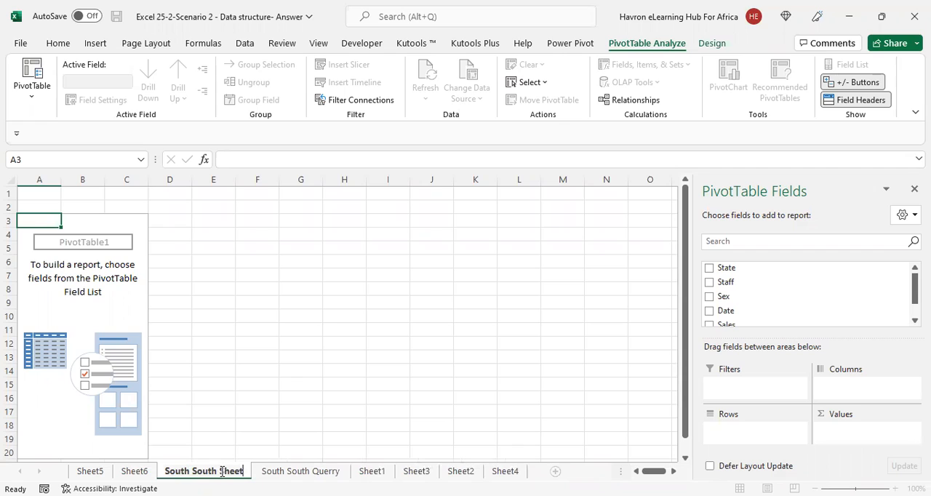
text(data)
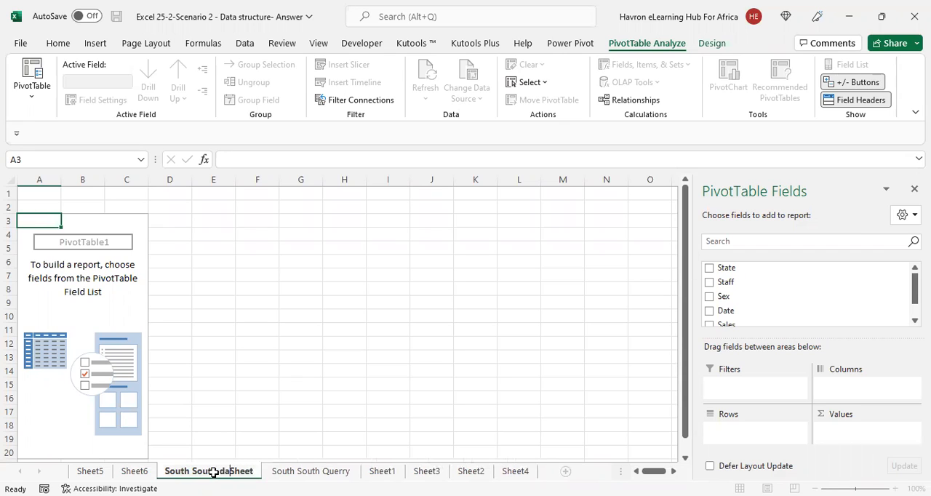
key(Return)
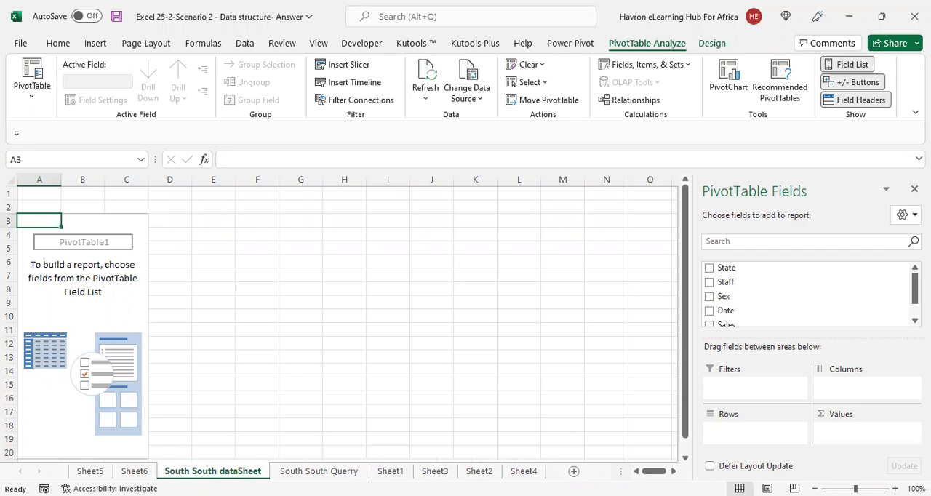
Add State to the pivot table's rows and Sales to its values as a sum
click(122, 280)
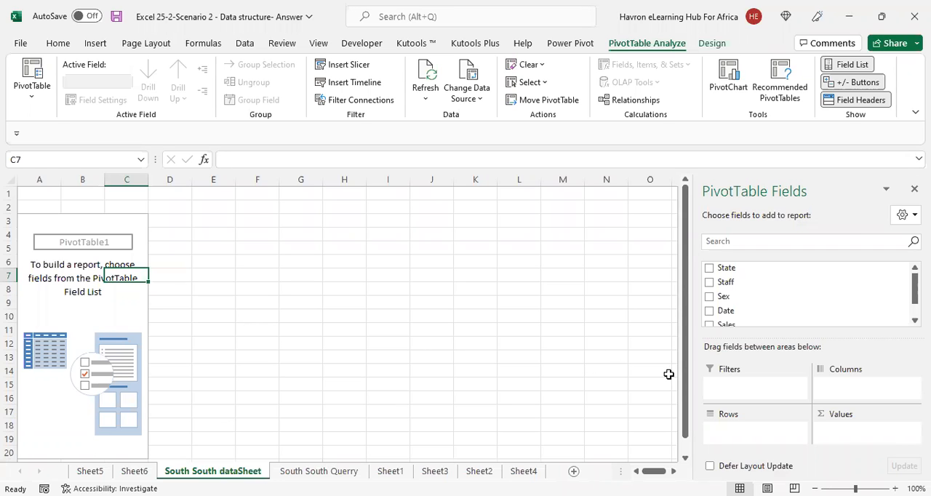
click(709, 270)
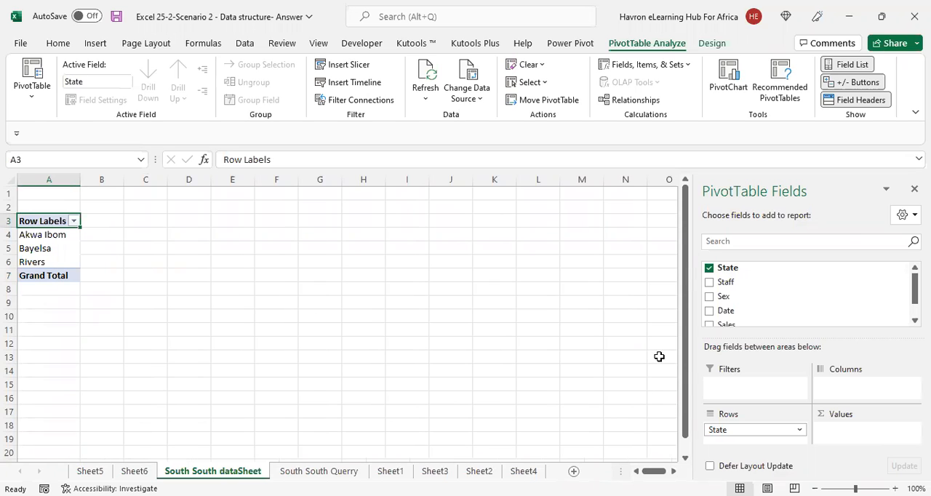
click(714, 361)
scroll(779, 322, down, 2)
click(711, 303)
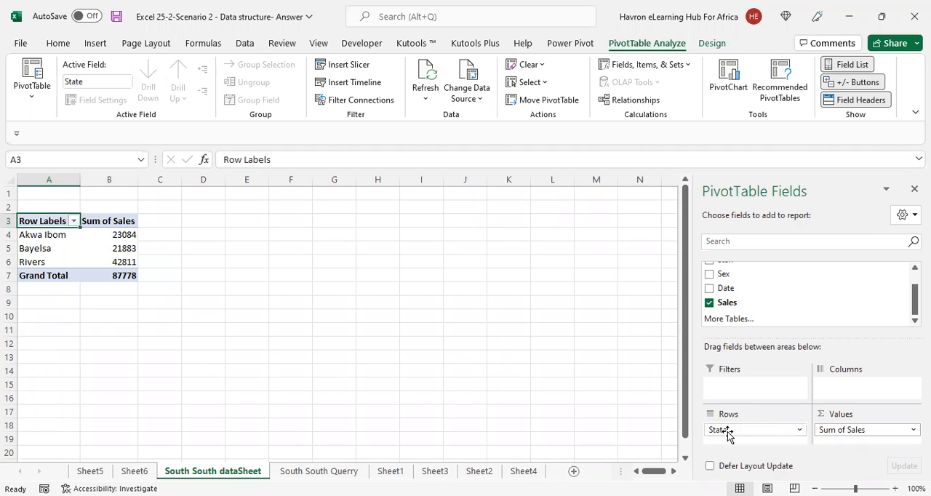
Move State from the pivot table's rows to its report filter and add Staff as the row field
drag(727, 432, 731, 390)
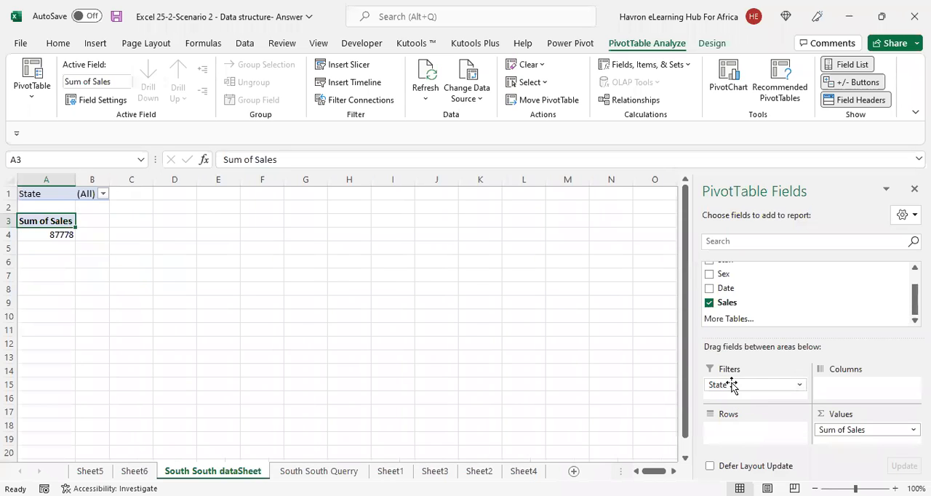
scroll(716, 291, up, 1)
click(709, 283)
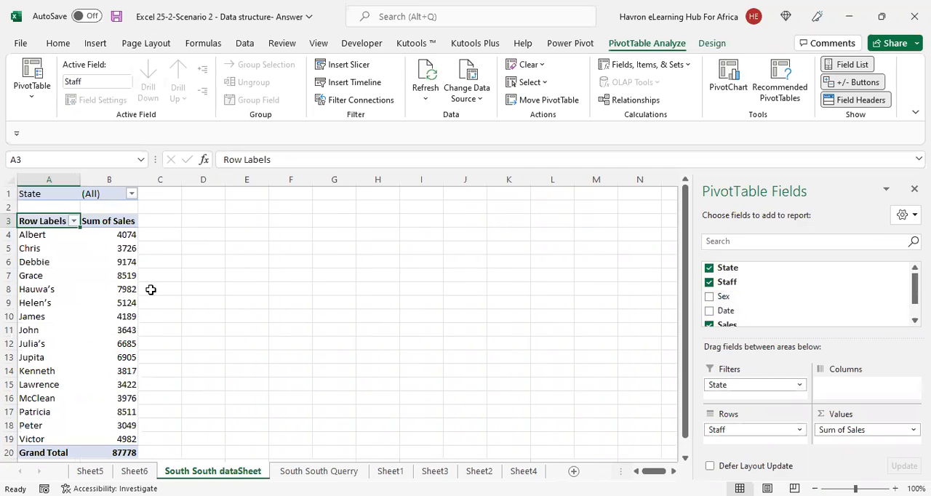
drag(34, 236, 47, 331)
drag(44, 436, 50, 435)
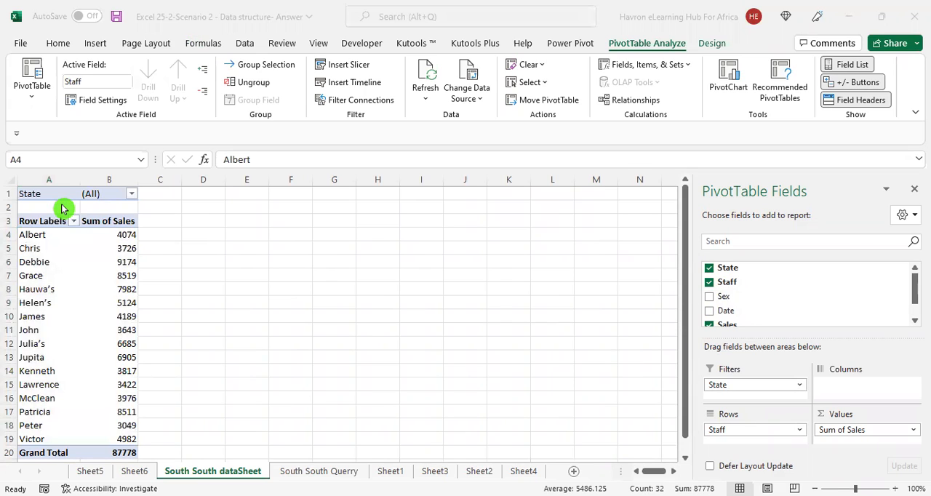
Allow multiple items in the pivot table's State filter and filter it to Akwa Ibom only
click(132, 195)
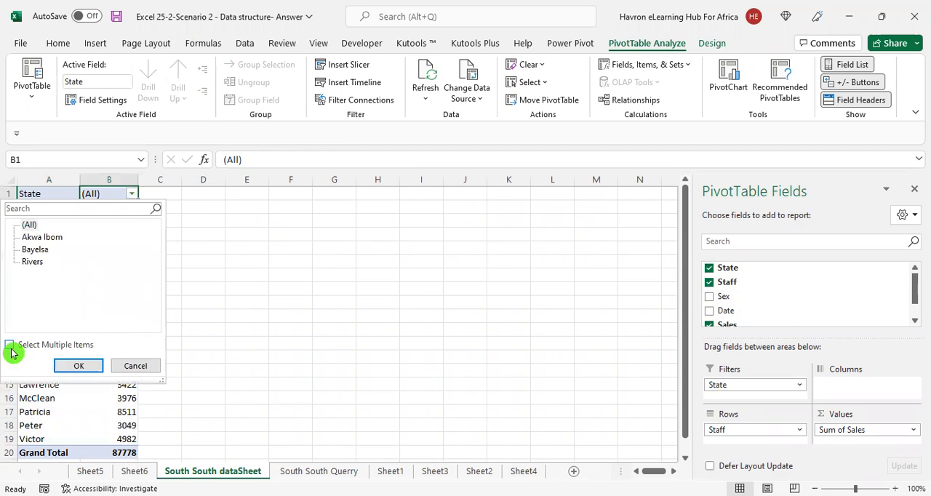
click(10, 346)
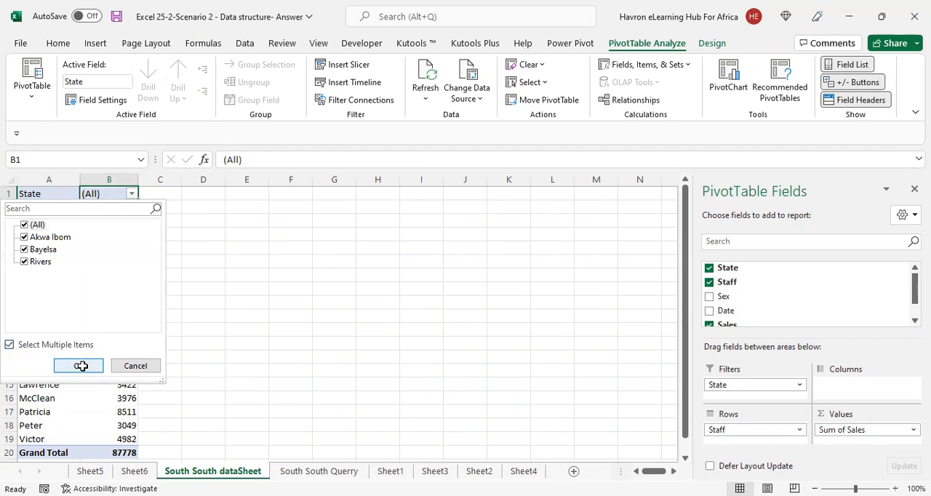
click(132, 195)
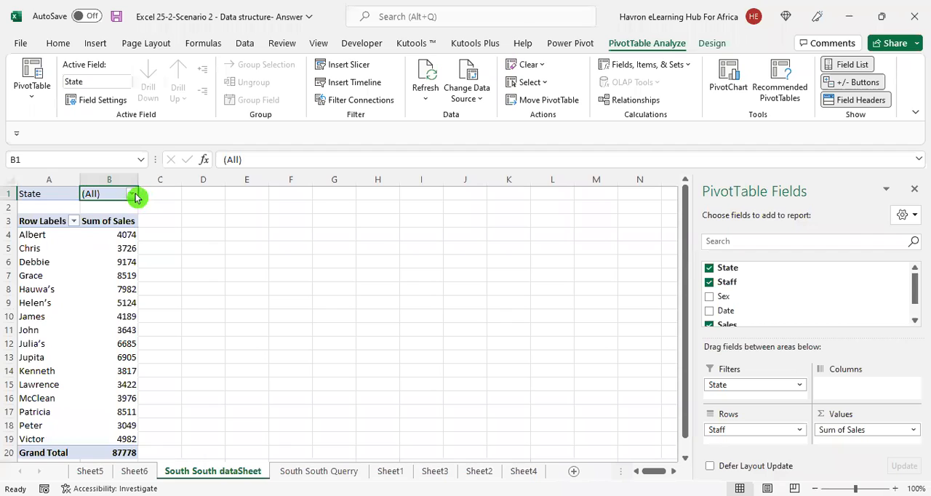
click(133, 195)
click(24, 227)
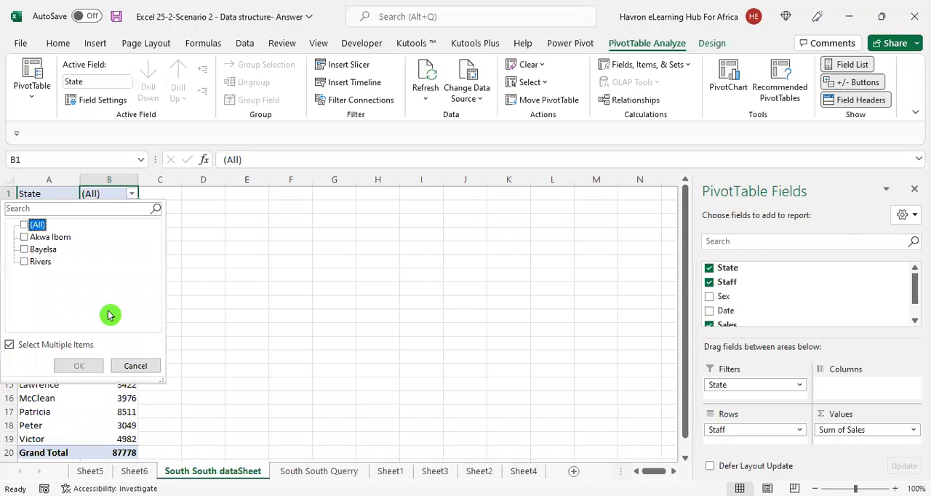
click(24, 237)
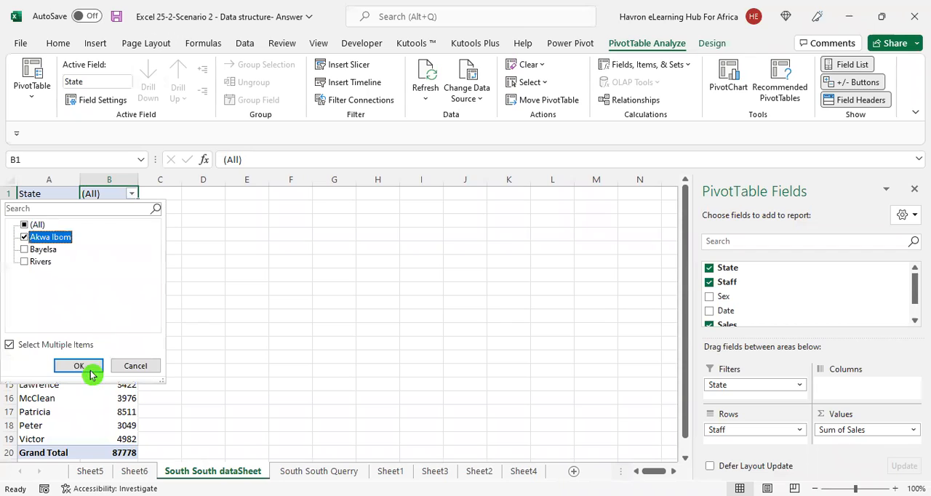
click(133, 195)
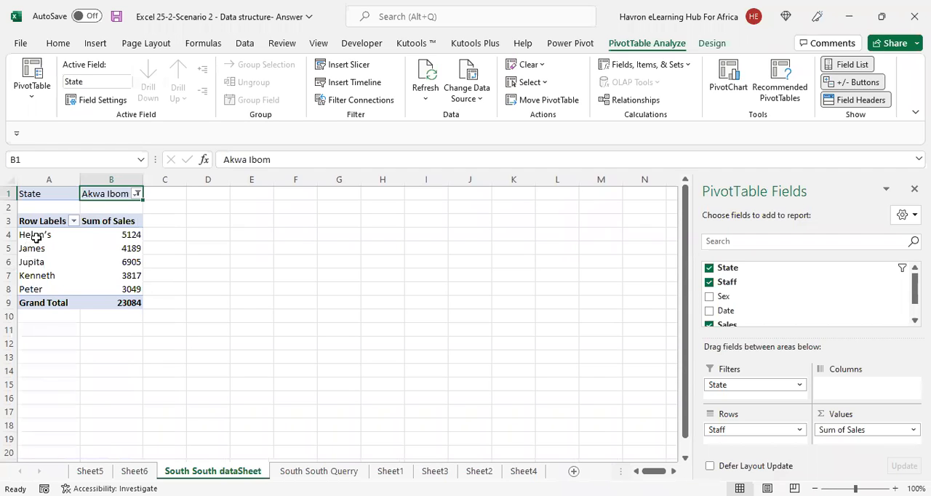
Rename the pivot table as "OrganTable"
click(120, 248)
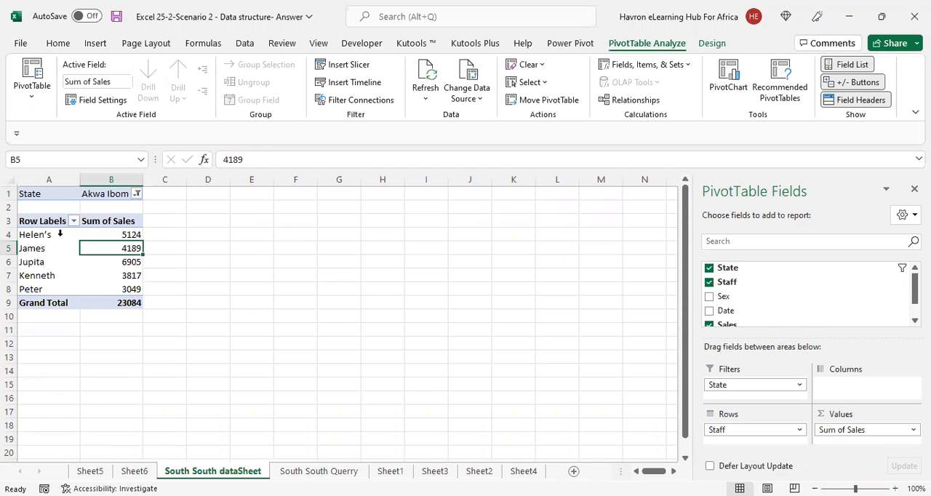
mouse_move(110, 268)
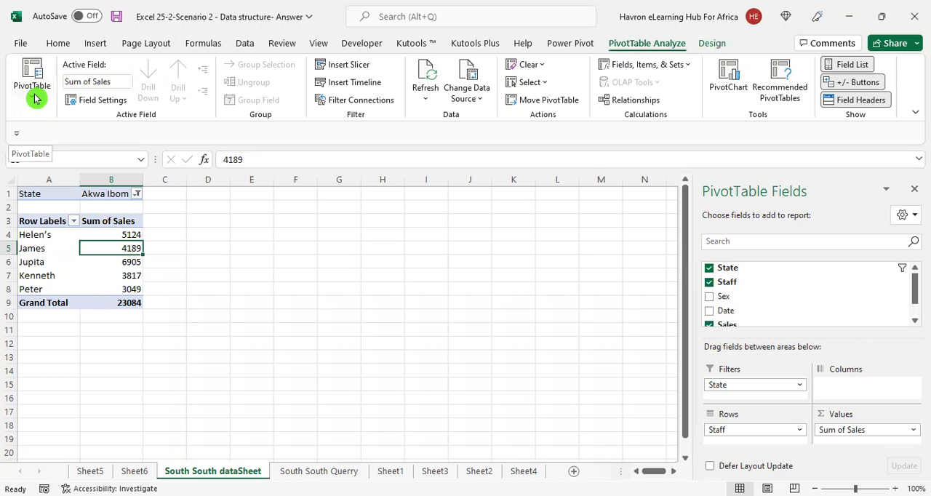
click(713, 44)
click(667, 43)
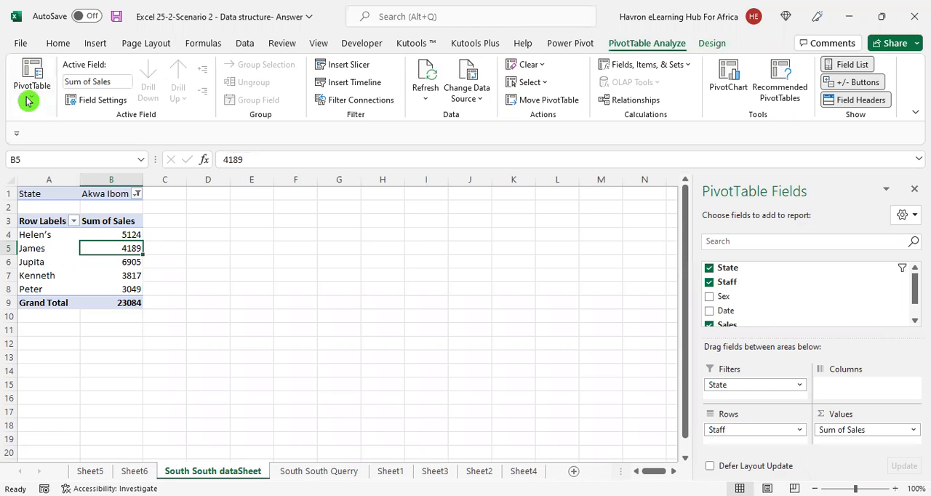
click(31, 101)
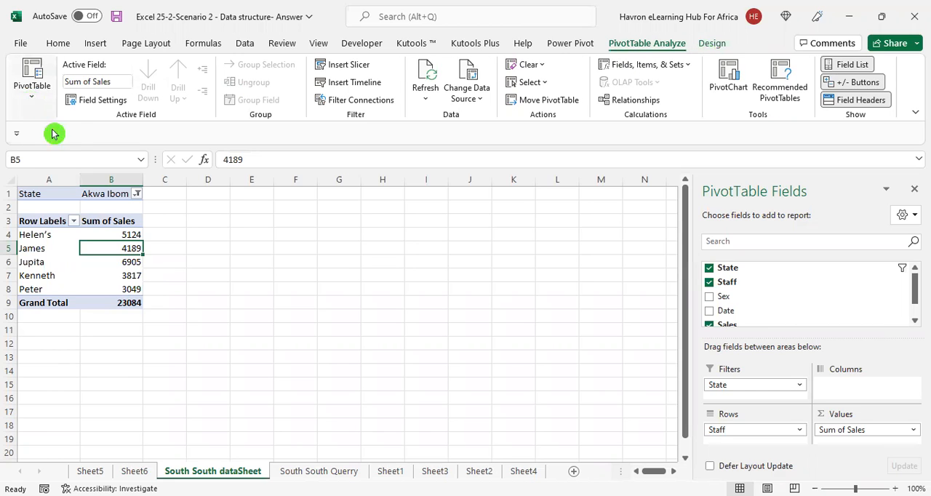
click(66, 149)
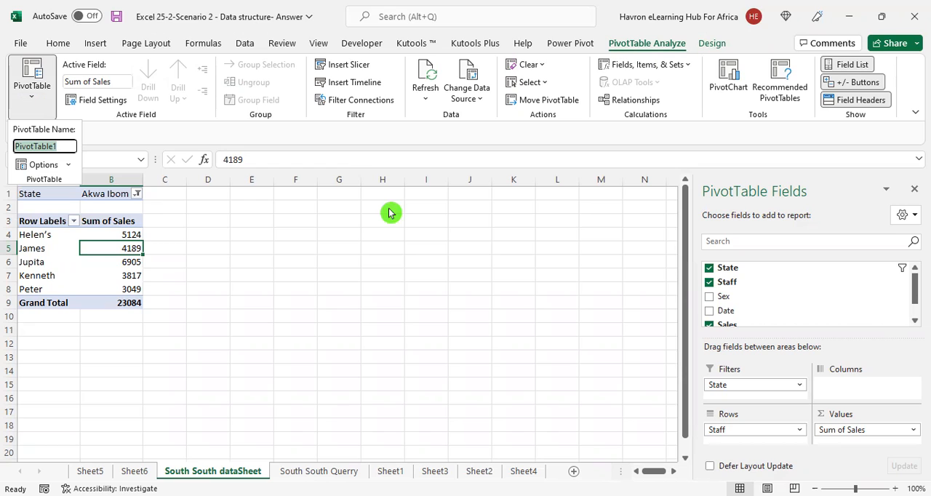
text(O)
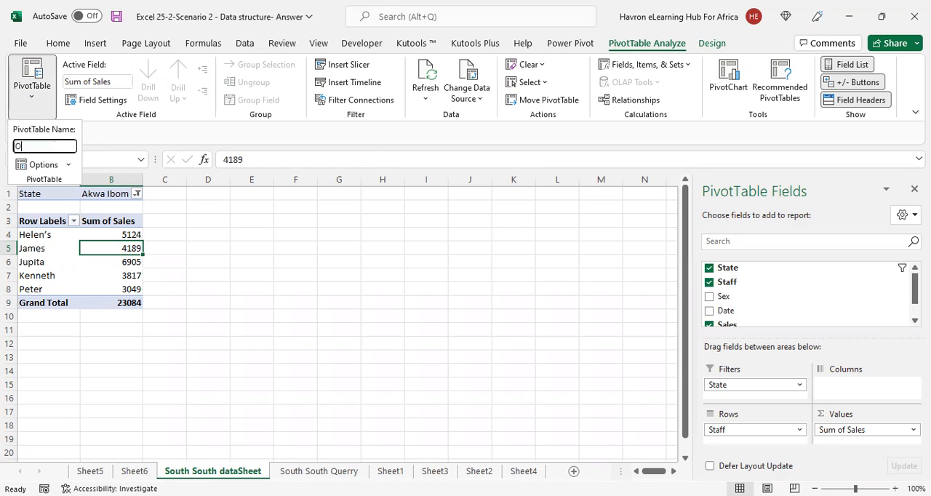
text(rganTable)
key(Return)
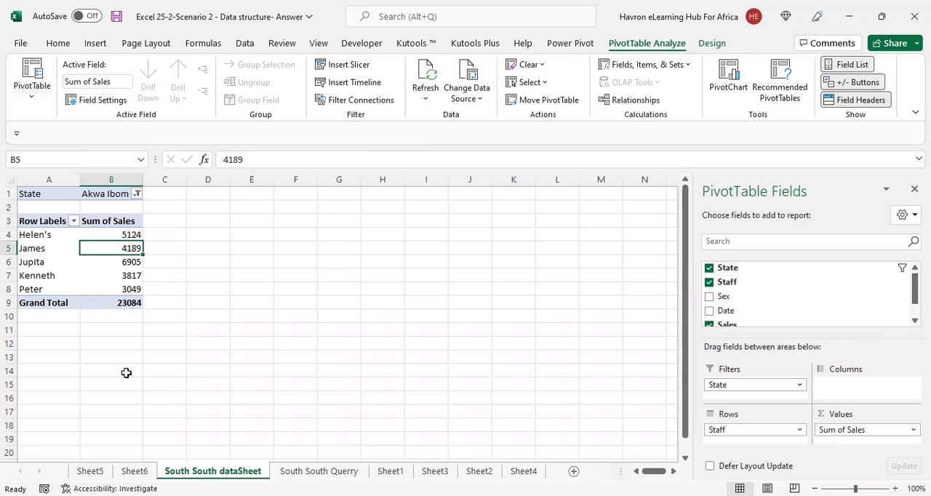
key(Down)
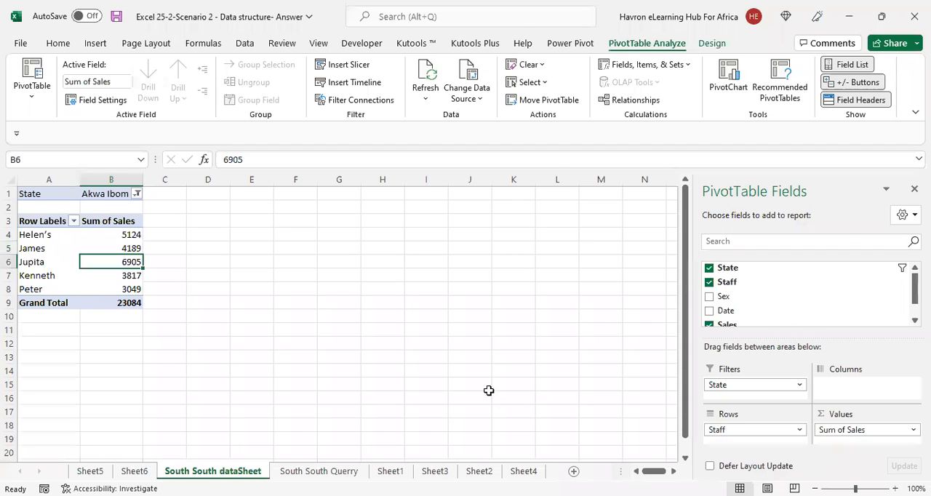
Add a new worksheet after South South dataSheet and name it "SS_Dashboard"
click(384, 476)
click(574, 471)
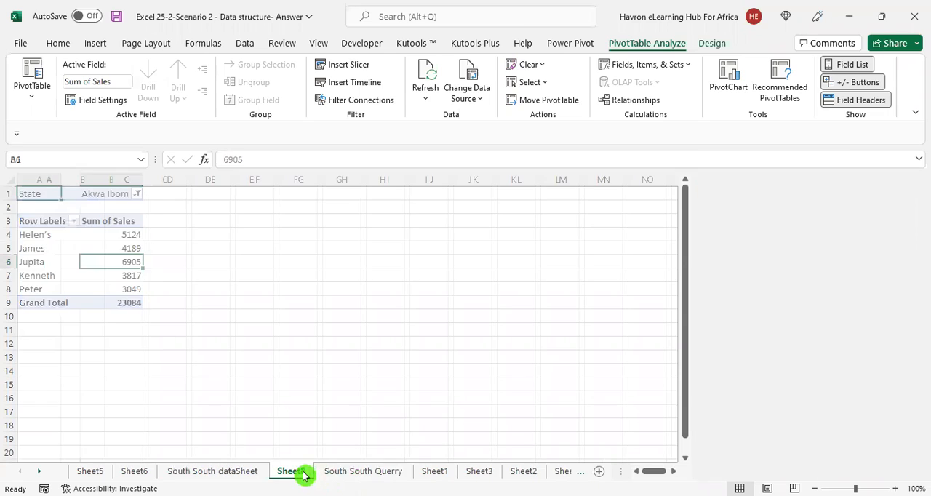
double_click(303, 472)
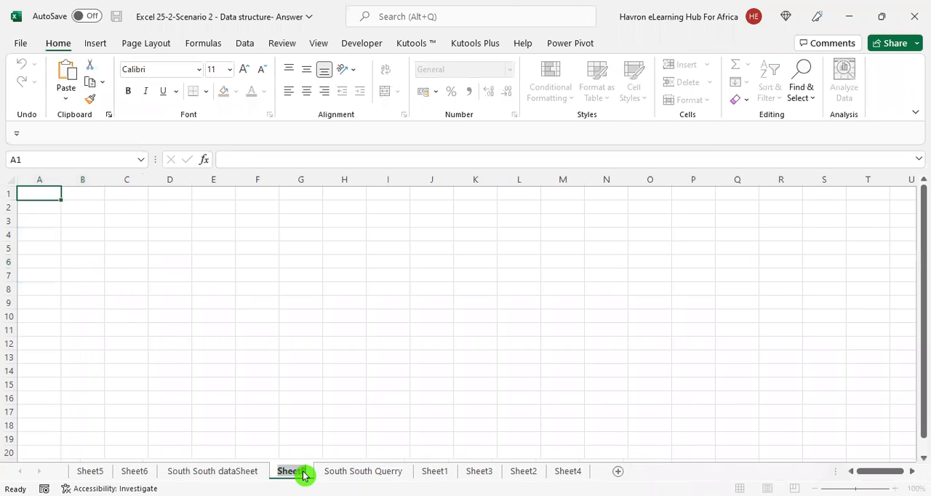
text(SS_Dashboard)
key(Return)
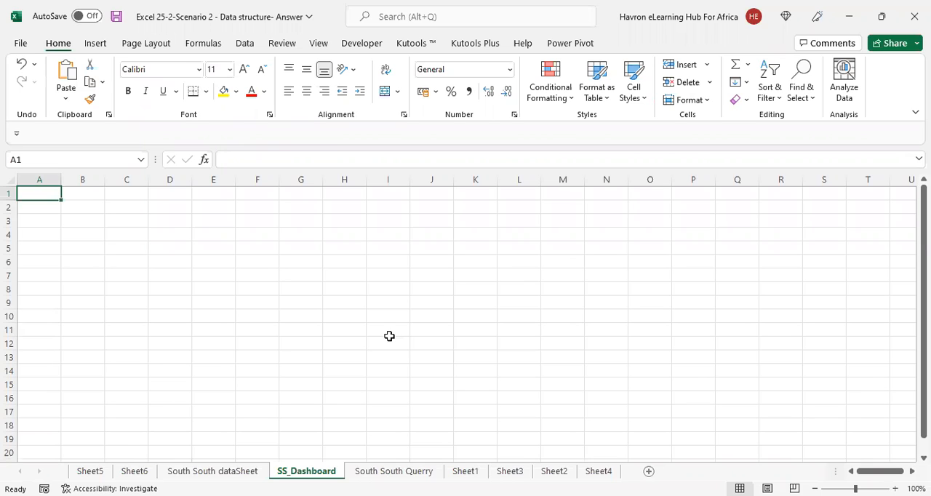
Hide the gridlines and the row and column headings on the SS_Dashboard sheet
click(323, 45)
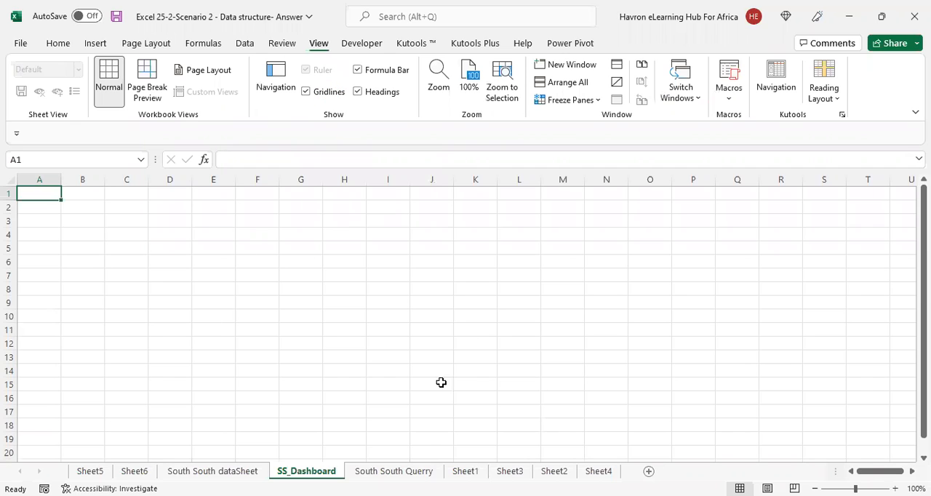
click(305, 92)
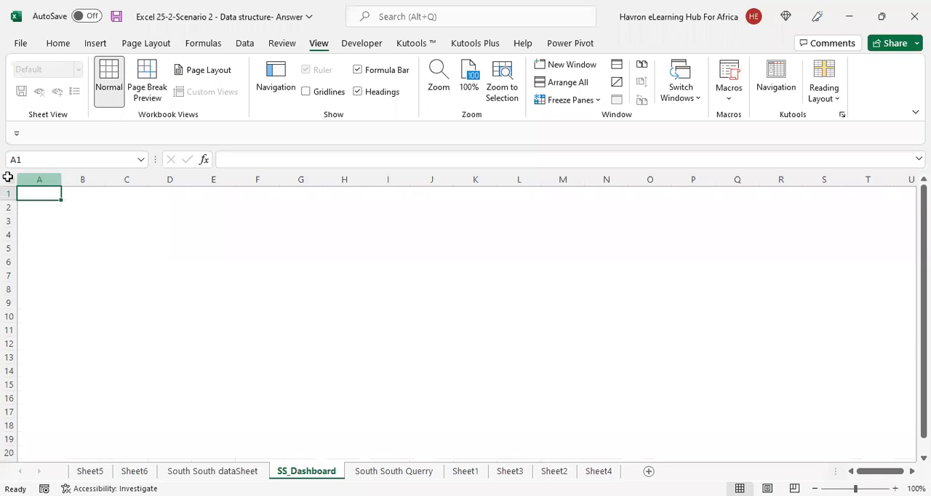
key(ctrl+a)
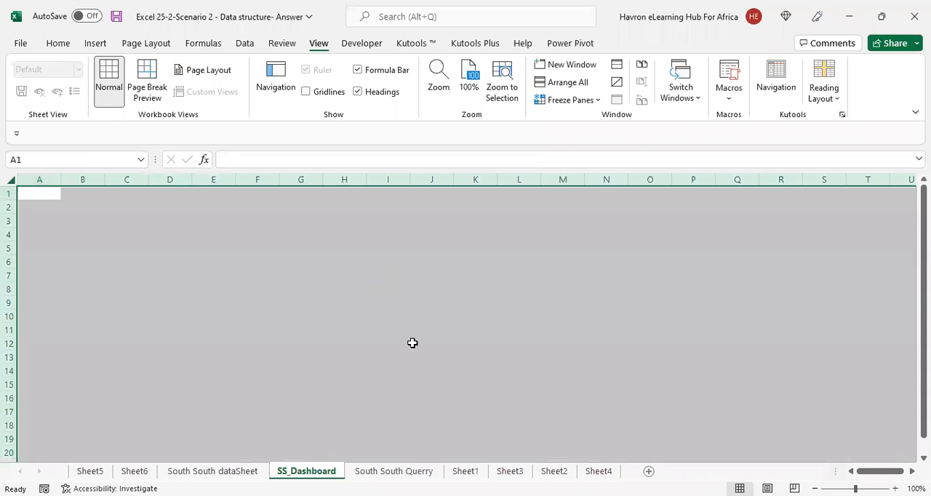
click(387, 276)
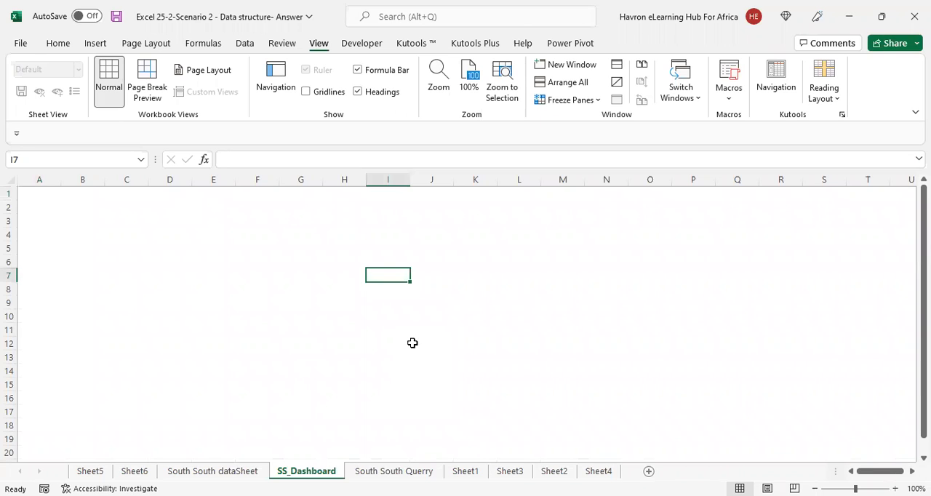
click(39, 179)
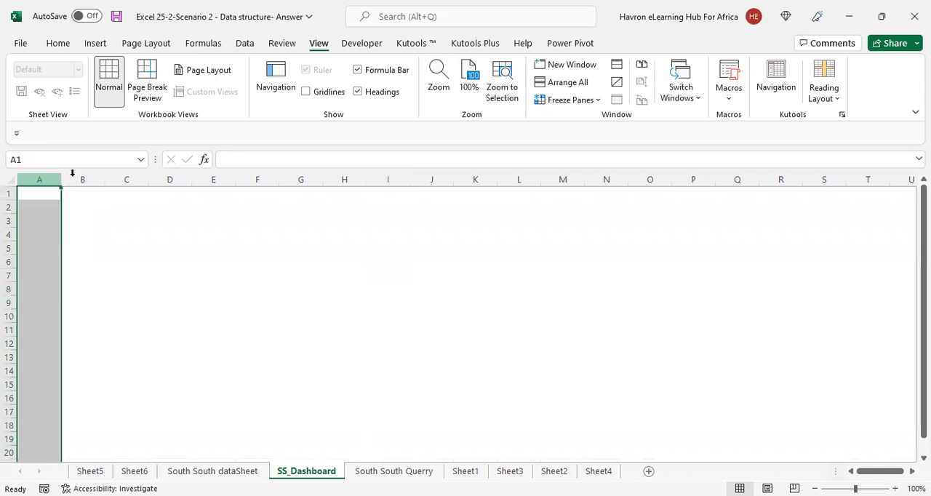
click(82, 179)
click(337, 276)
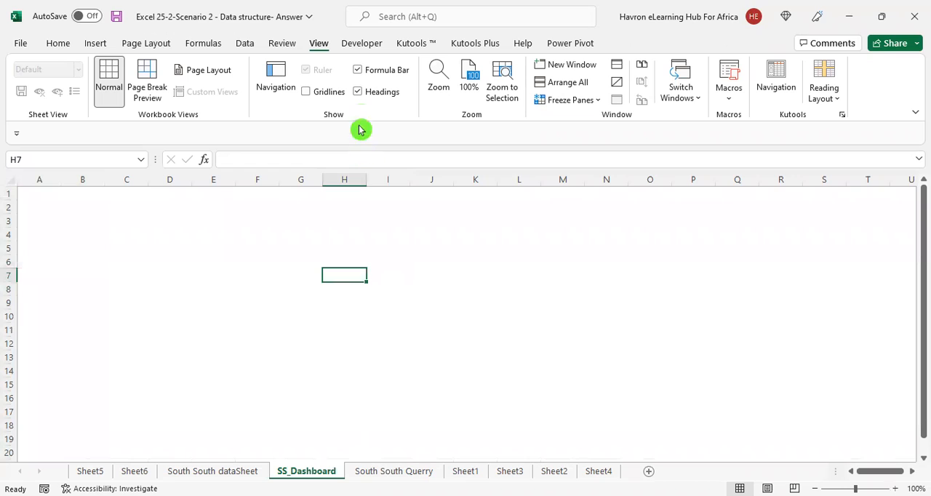
click(359, 93)
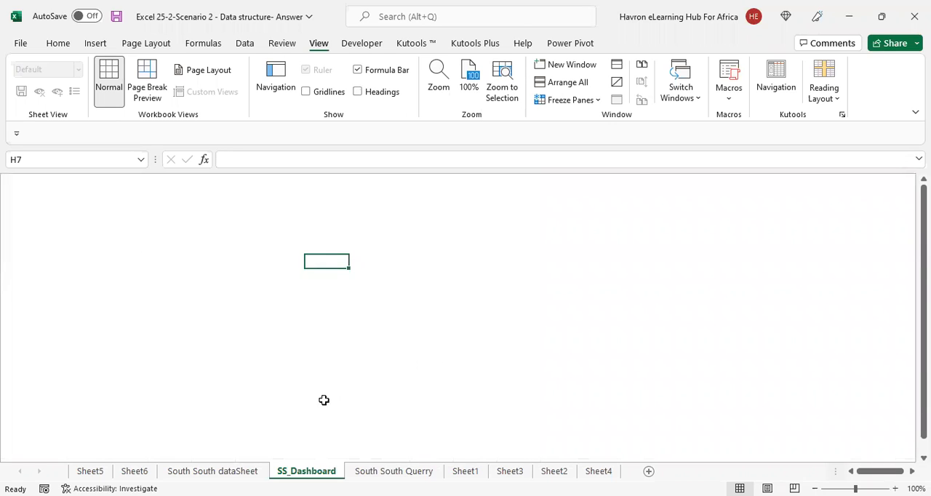
Insert a clustered column PivotChart from the pivot table on South South dataSheet and place it beside the table
drag(174, 474, 222, 476)
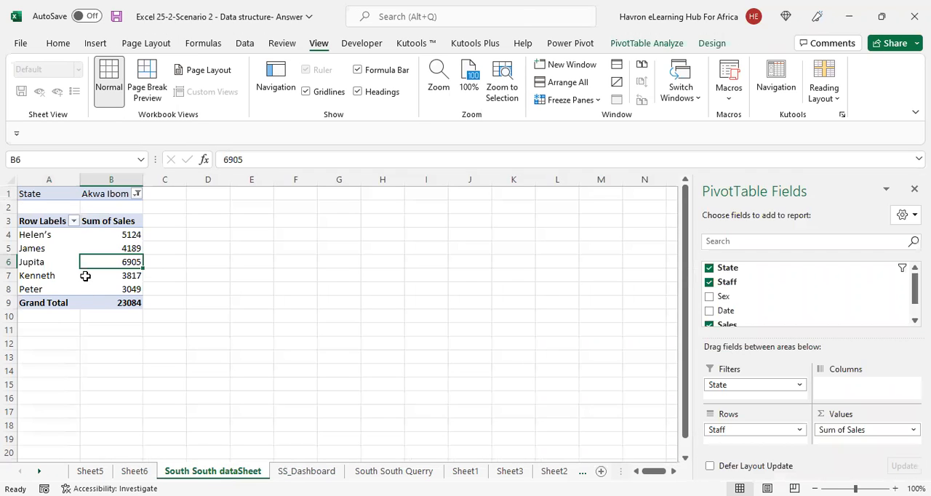
mouse_move(86, 276)
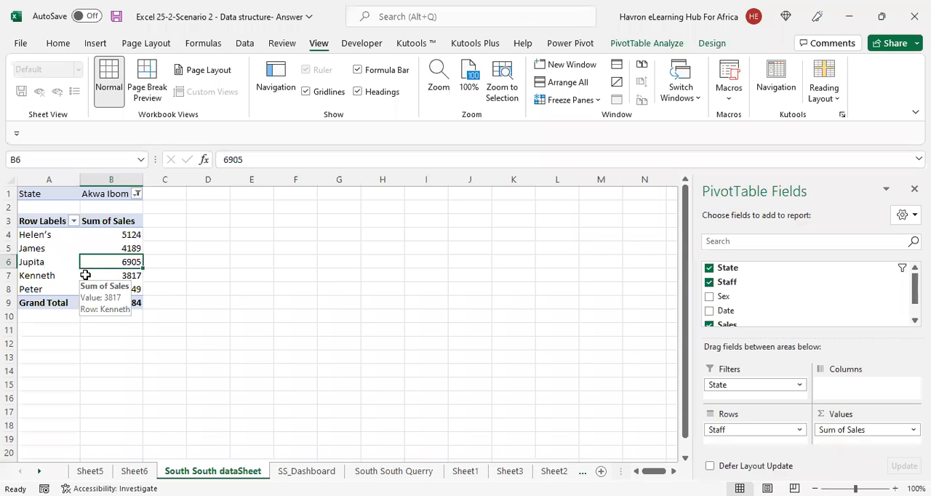
click(95, 44)
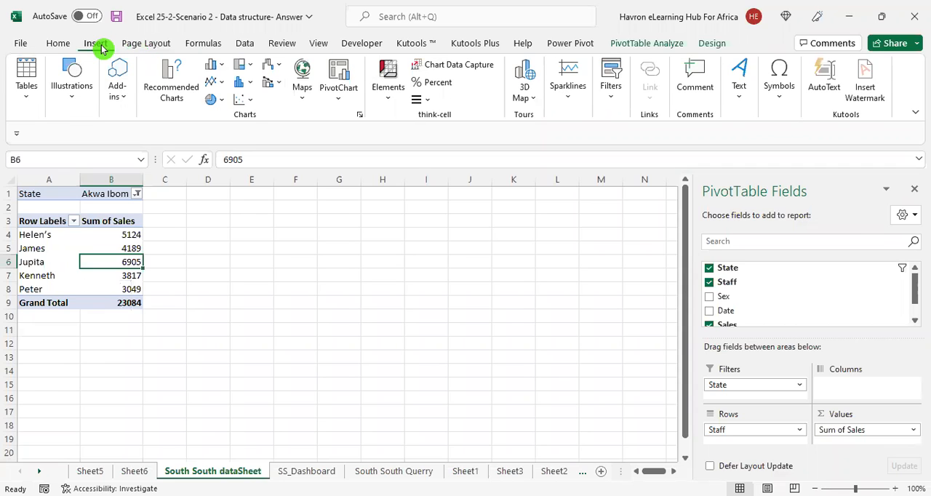
click(345, 77)
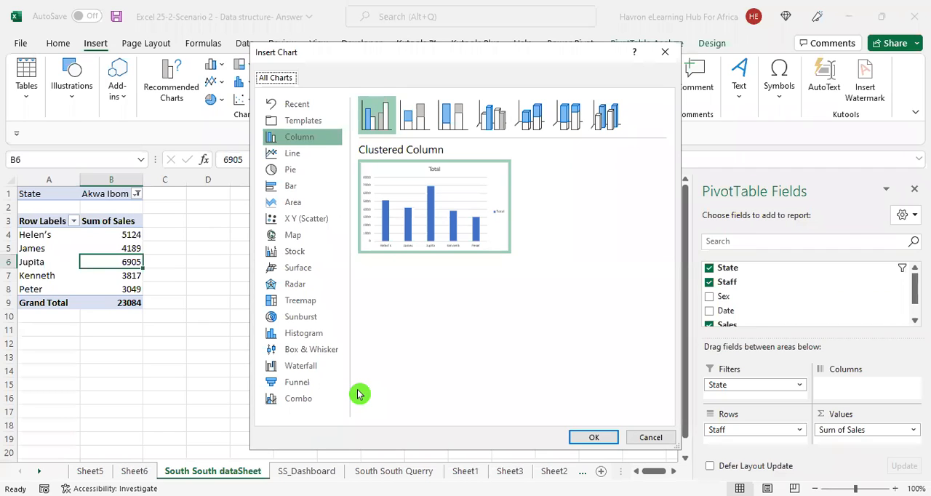
click(597, 439)
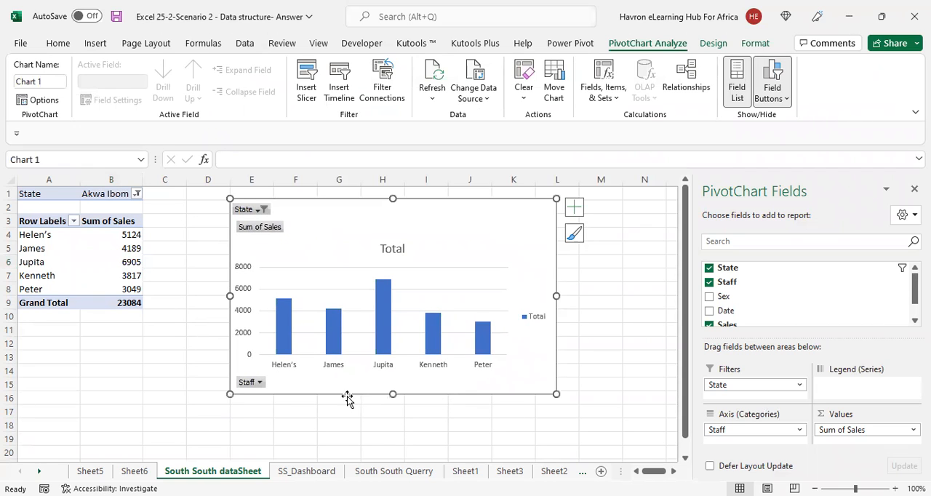
drag(347, 398, 394, 387)
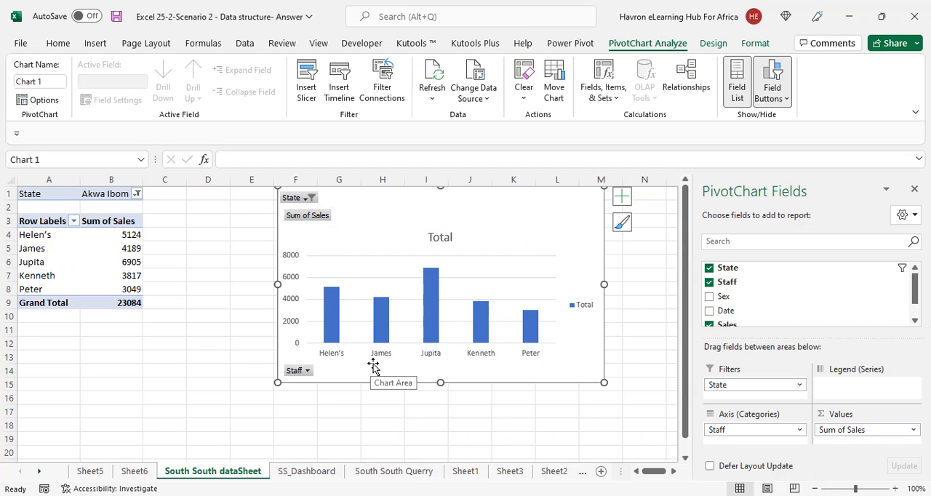
Hide all field buttons on the PivotChart and move the chart down to about row 3
click(308, 225)
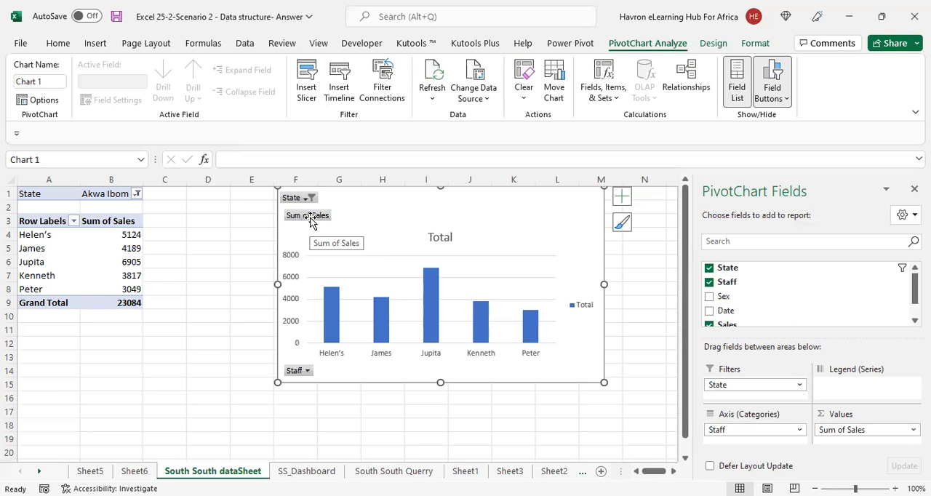
right_click(310, 219)
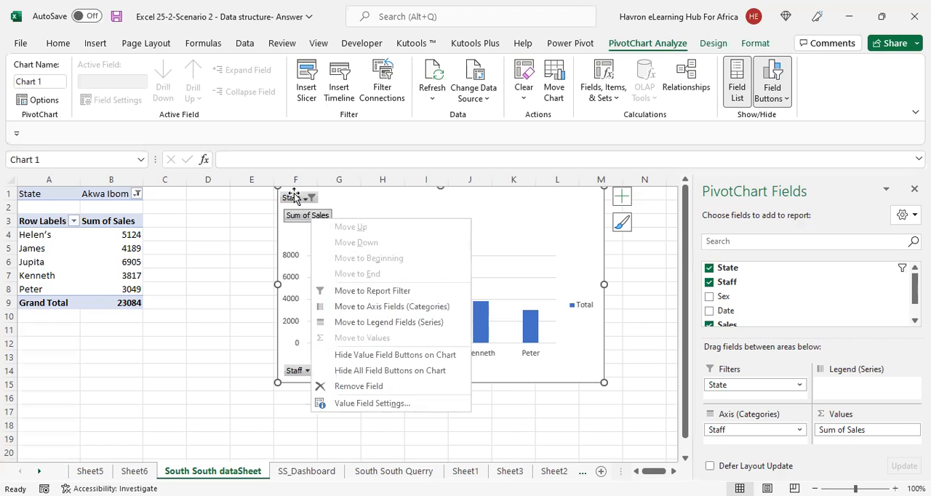
click(388, 373)
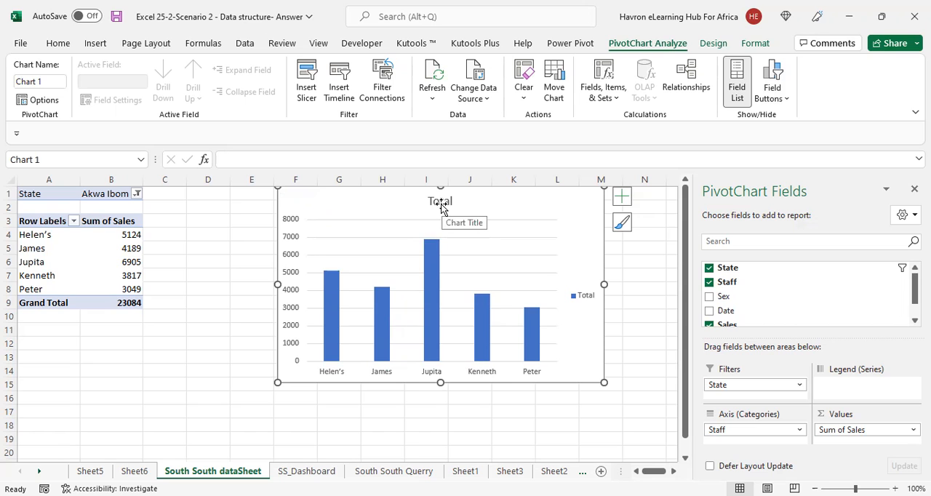
drag(553, 381, 584, 413)
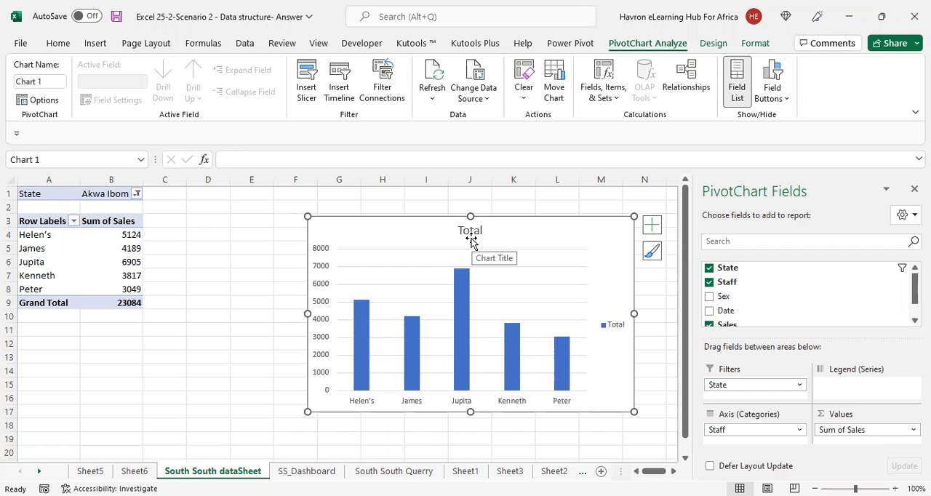
mouse_move(420, 309)
mouse_down()
mouse_move(339, 317)
mouse_move(394, 325)
mouse_up()
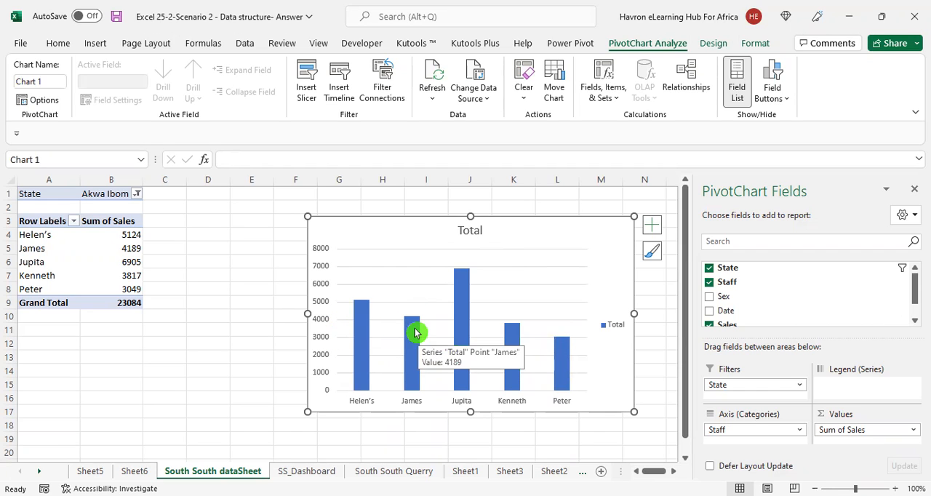
Try to link the PivotChart's title to the state filter cell with the formula =b1
click(476, 232)
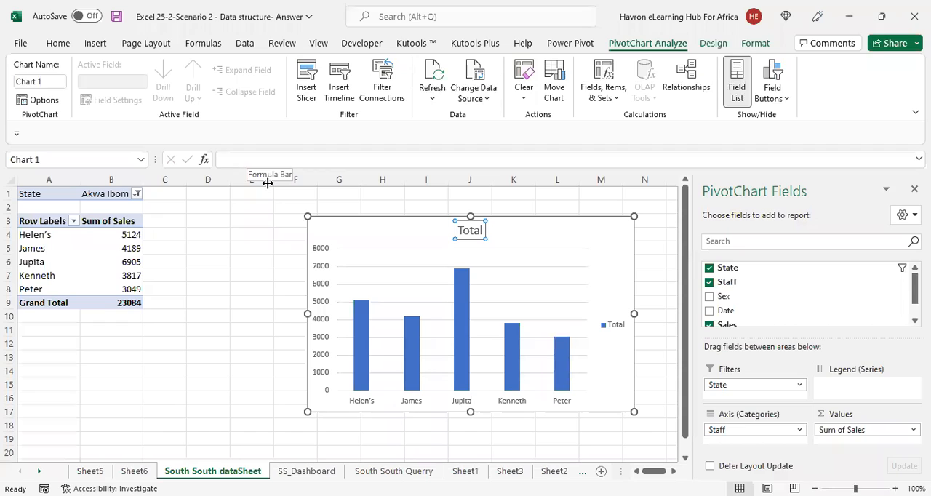
click(253, 157)
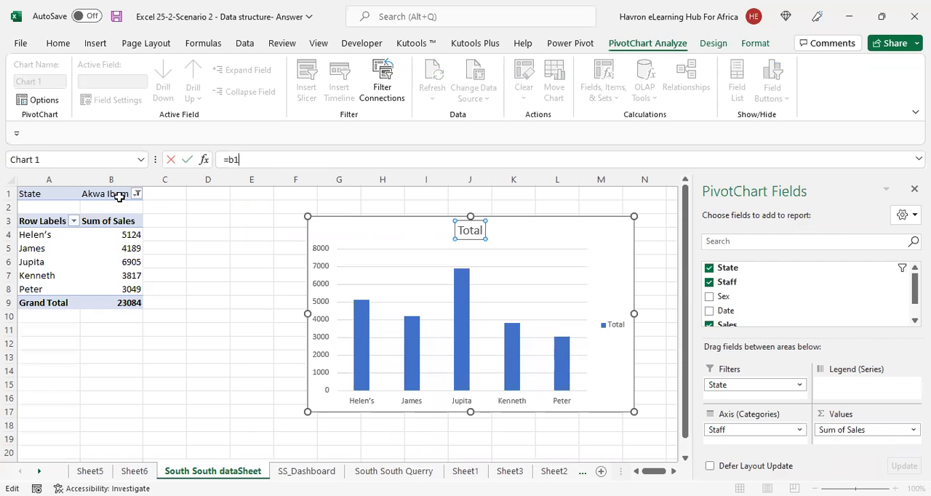
click(120, 196)
click(441, 282)
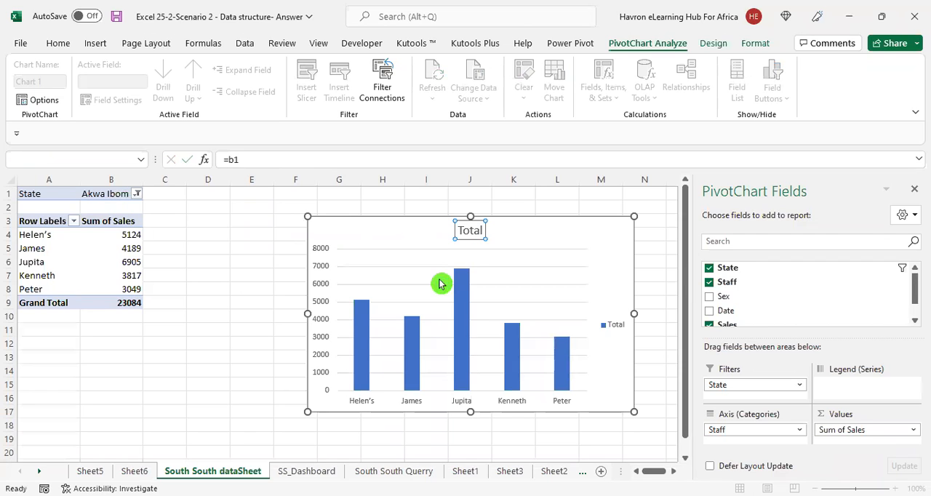
click(458, 306)
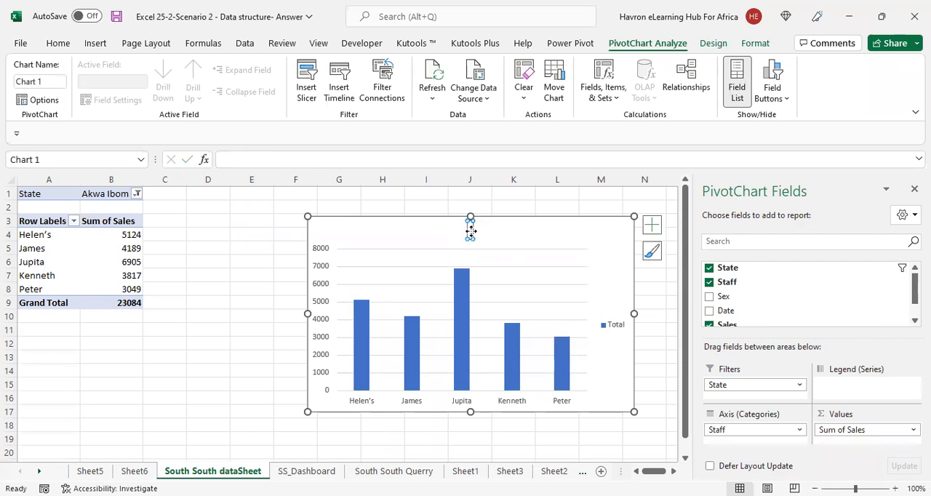
Link the PivotChart's title to the state filter cell B1 with the formula ='South South dataSheet'!$B$1
click(259, 162)
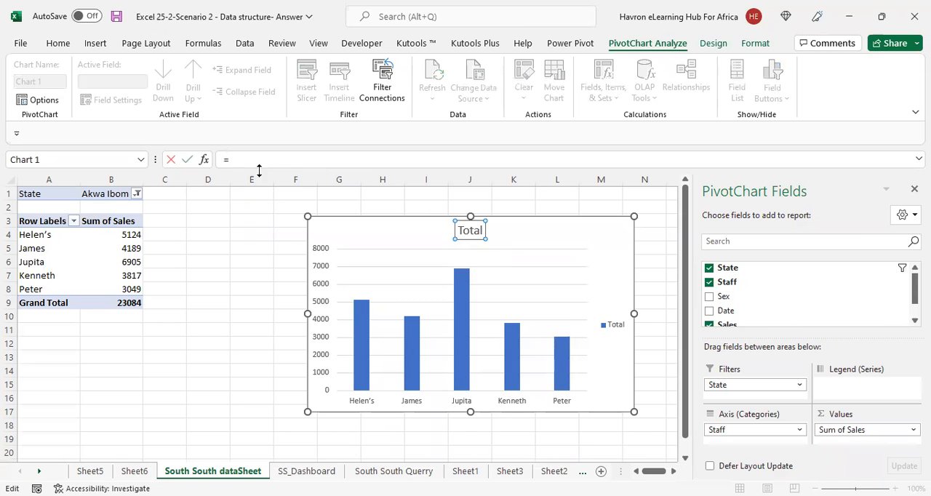
click(114, 195)
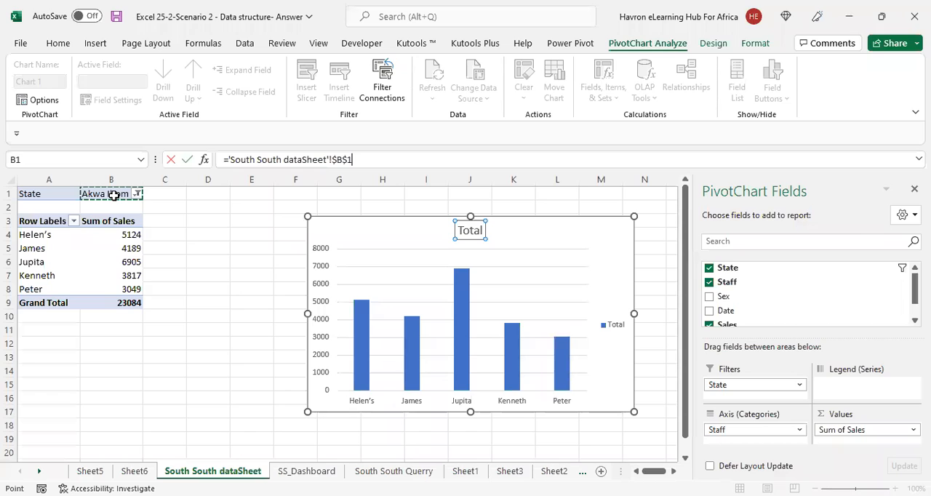
key(Return)
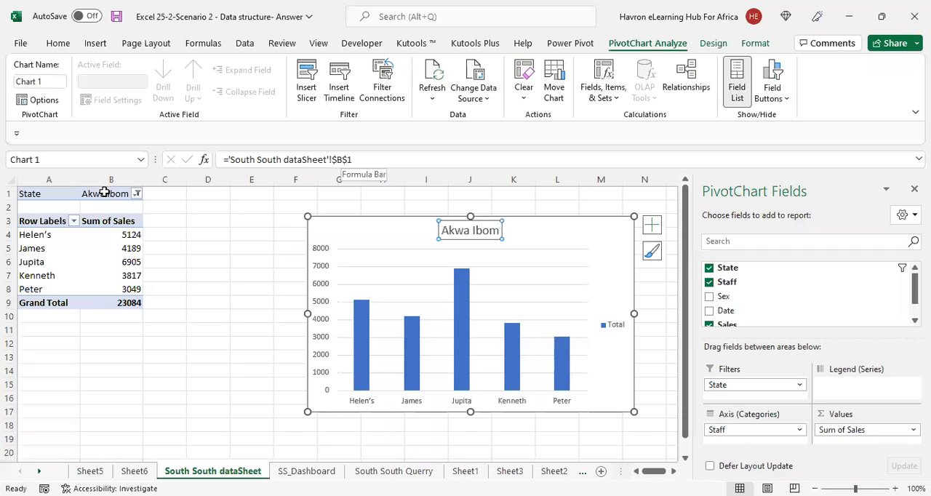
Filter the pivot table's State field to show only Bayelsa
click(137, 193)
click(24, 249)
click(24, 237)
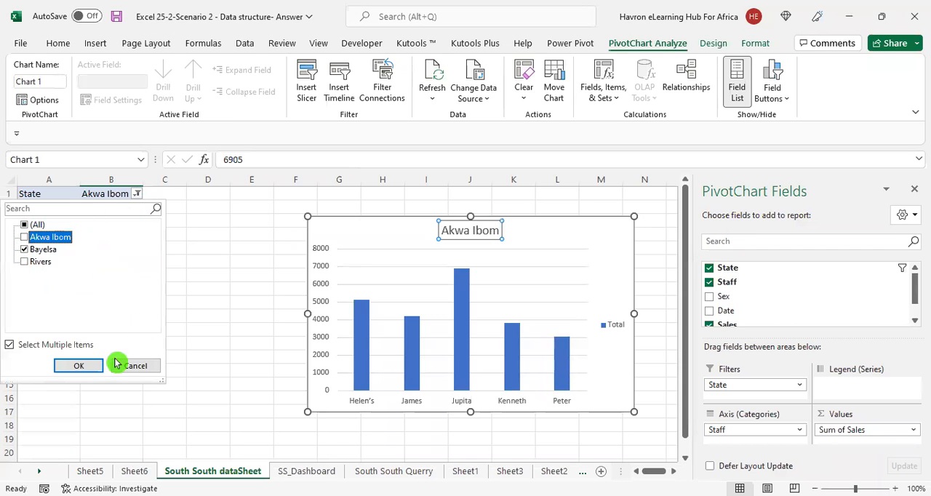
click(91, 368)
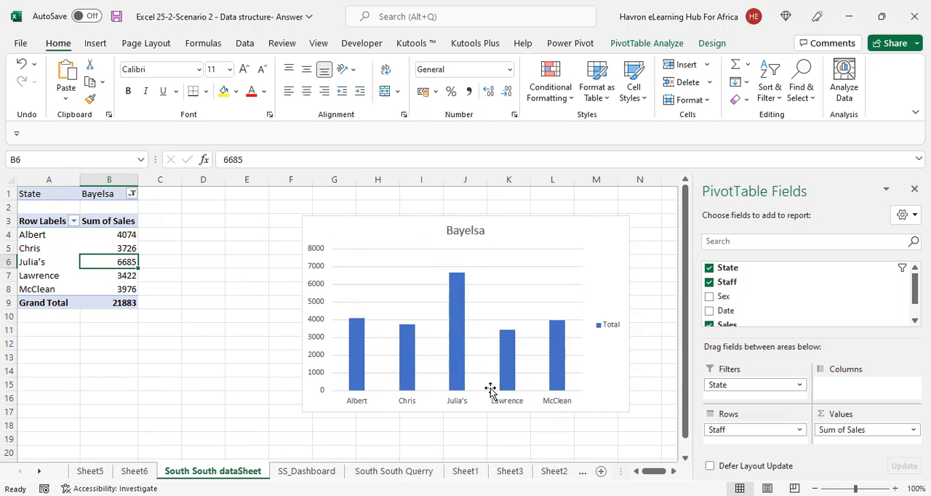
mouse_move(550, 392)
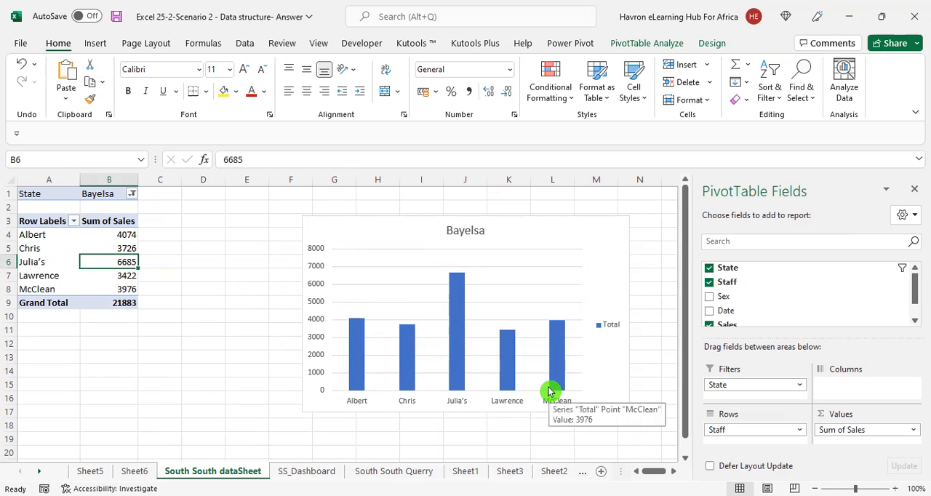
Filter the pivot table's State field to show only Rivers
click(126, 195)
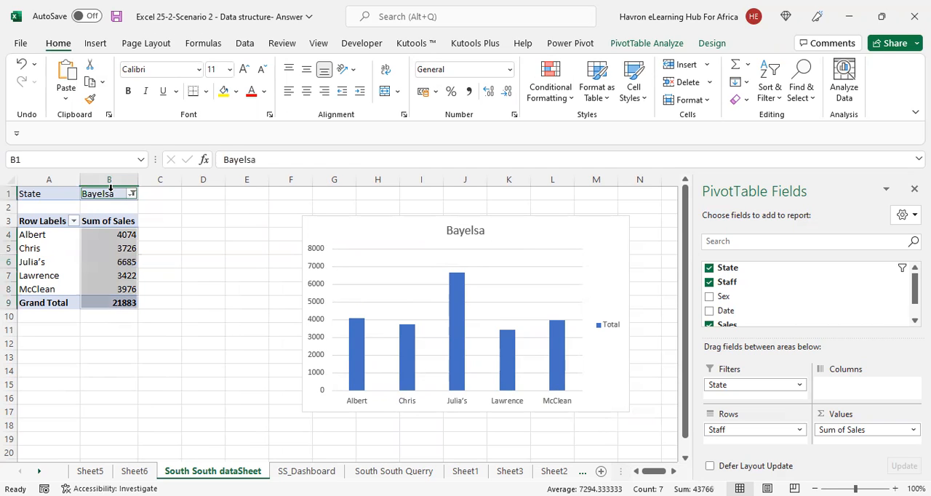
click(132, 194)
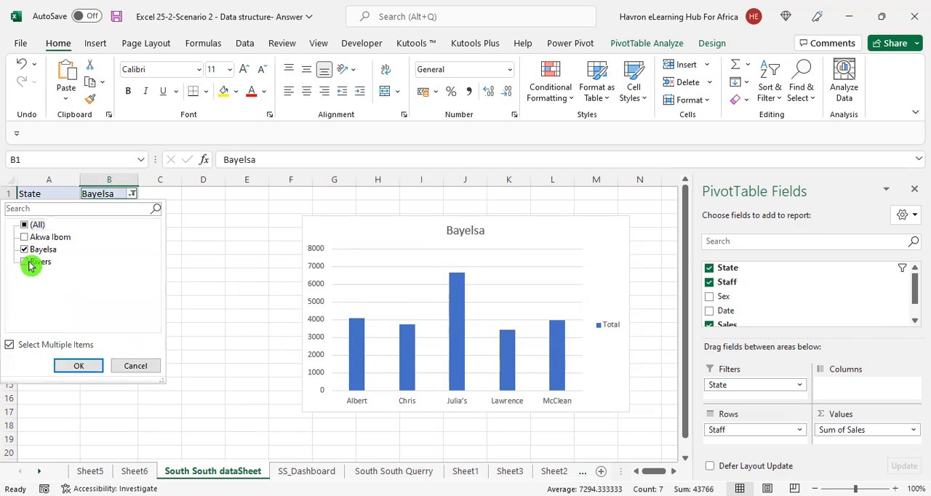
click(32, 262)
click(25, 250)
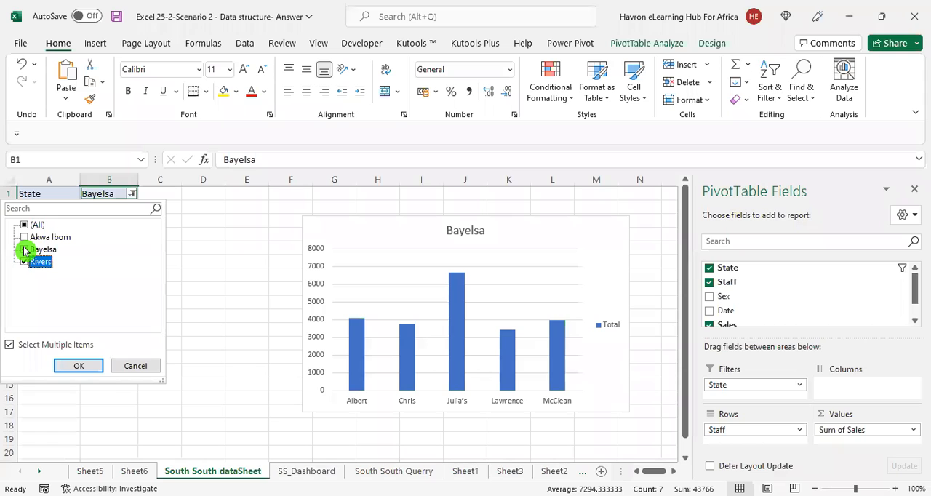
click(82, 370)
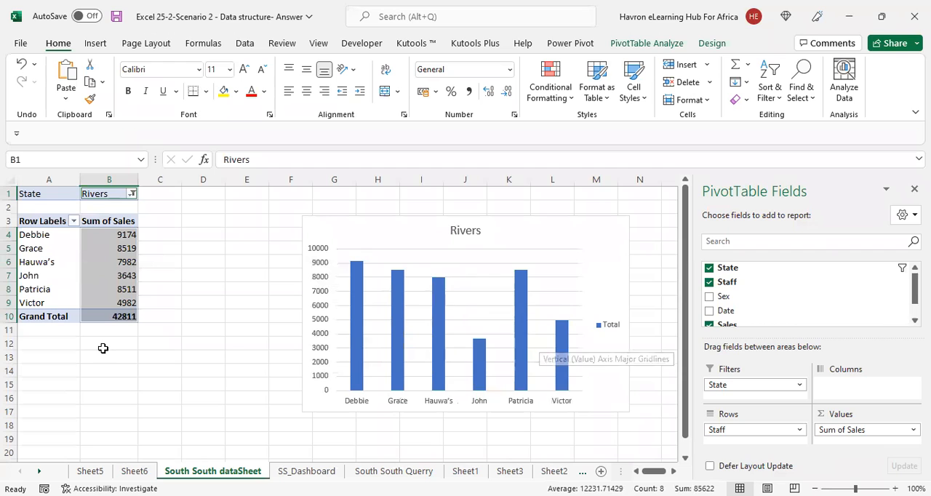
Copy the PivotChart to the SS_Dashboard sheet and place it in the sheet's upper-left corner
click(315, 216)
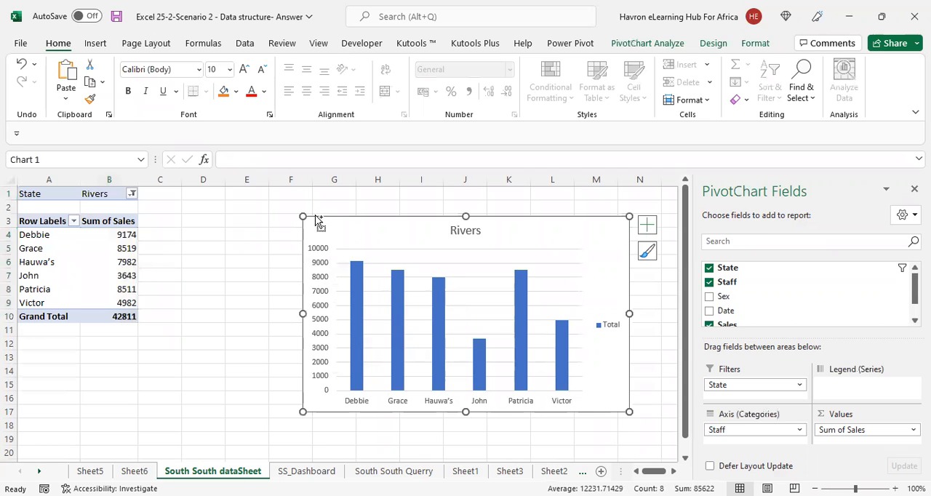
key(ctrl+c)
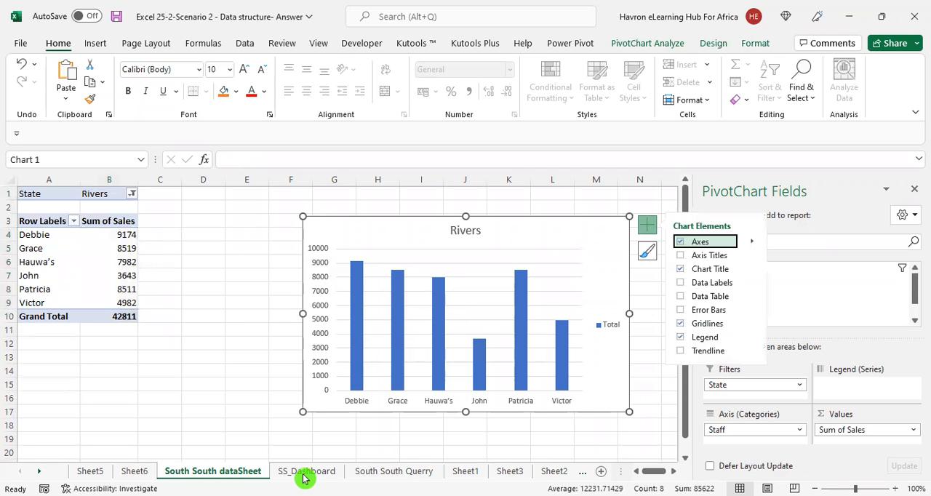
click(304, 473)
key(ctrl+v)
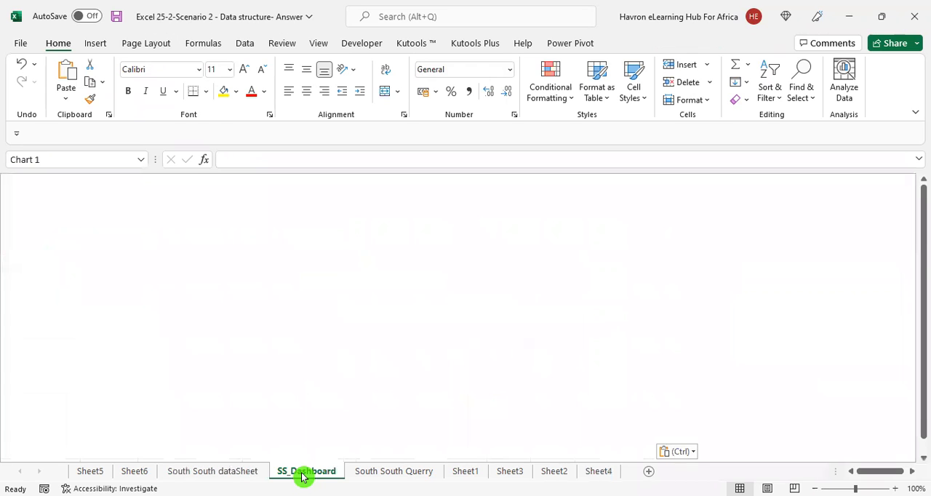
drag(416, 259, 88, 176)
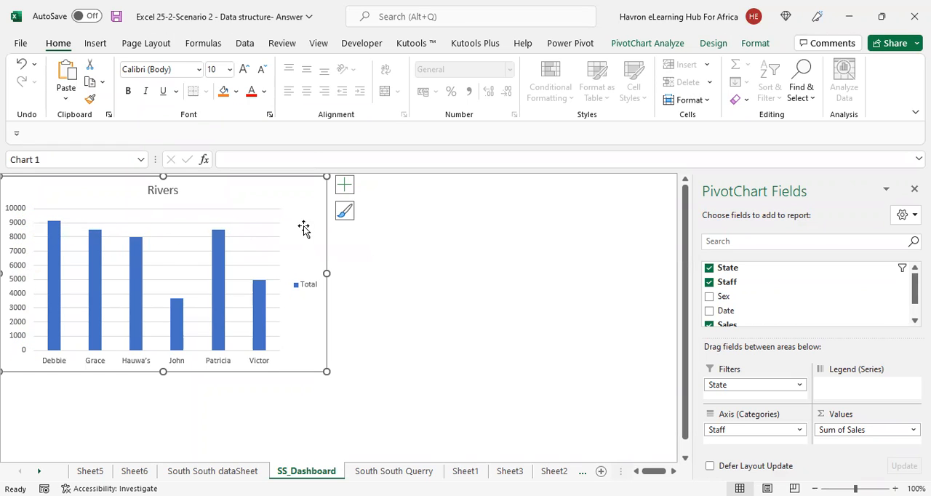
Remove the primary vertical axis and the gridlines from the dashboard chart
click(347, 189)
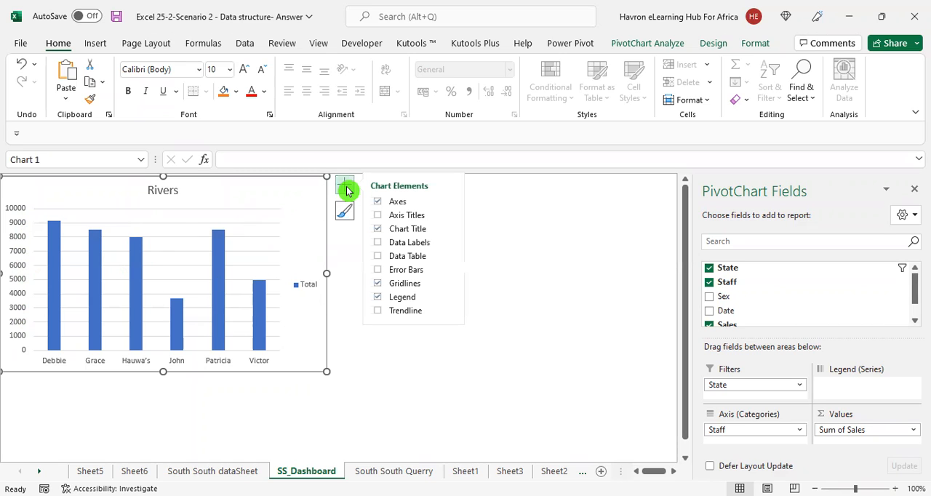
click(451, 206)
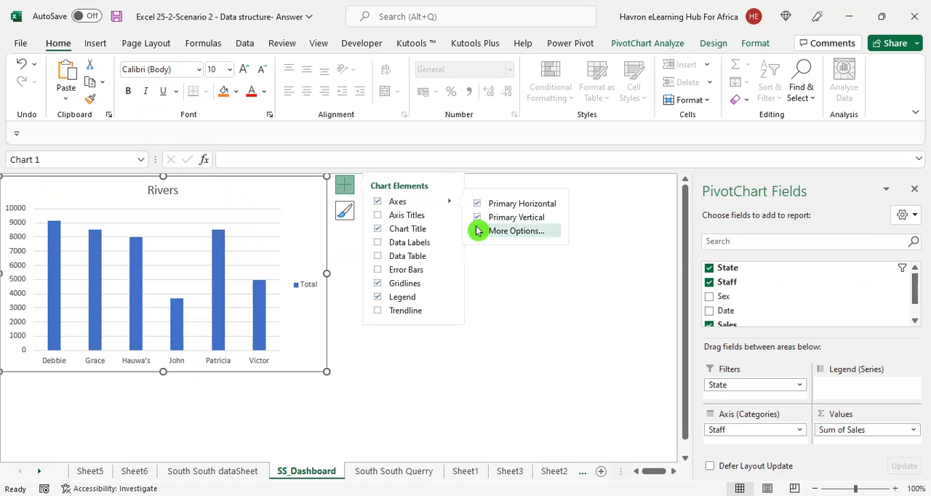
click(479, 221)
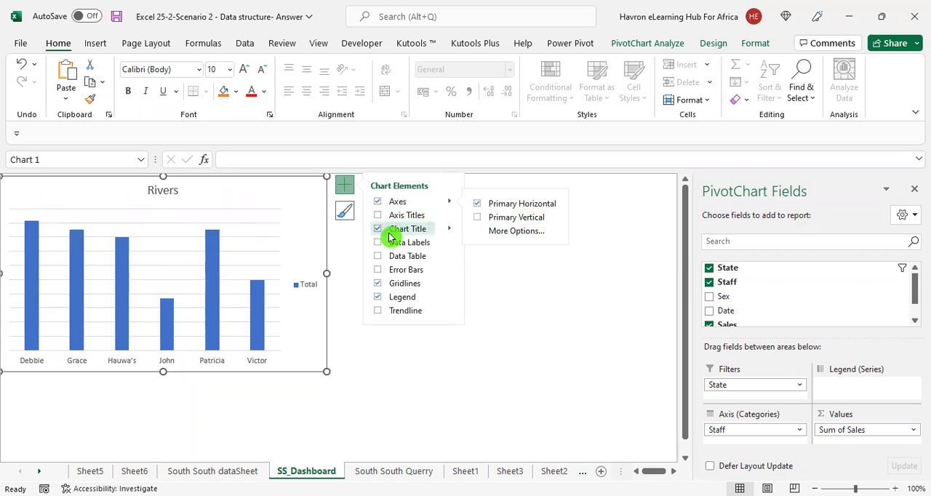
click(378, 285)
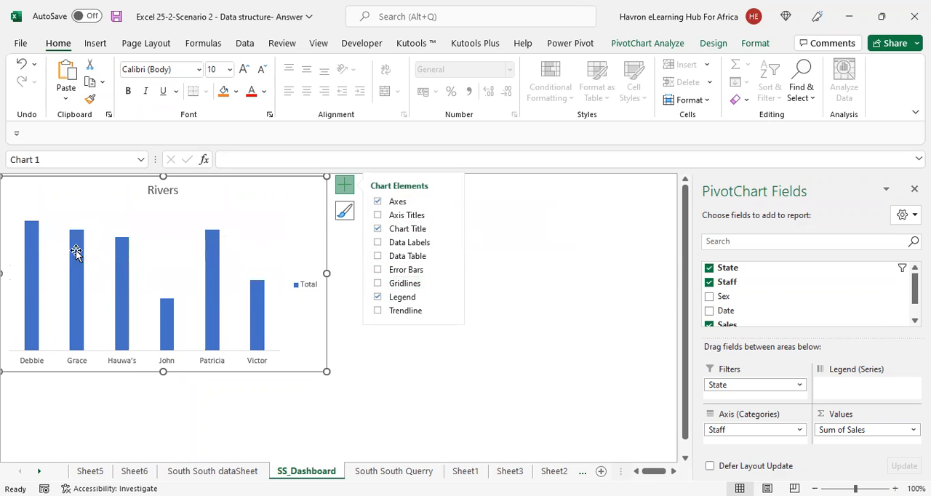
Show data labels on the dashboard chart's columns
click(383, 258)
click(382, 246)
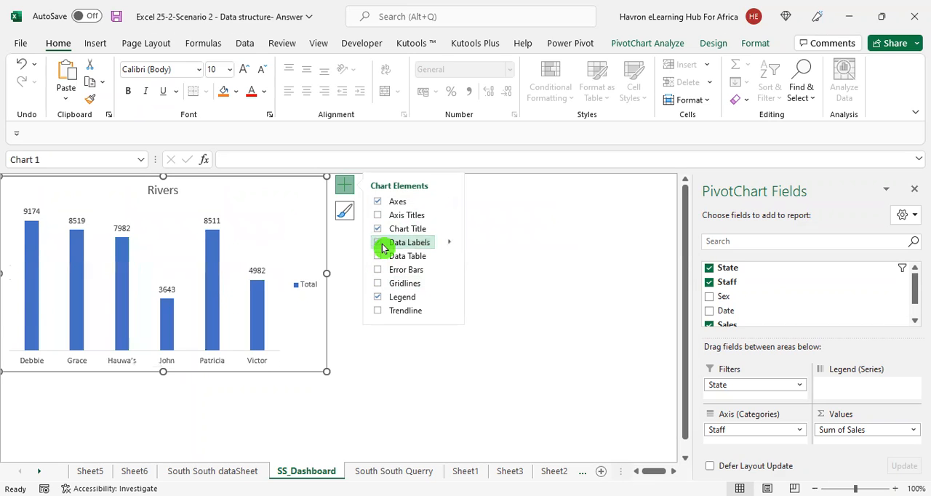
click(564, 285)
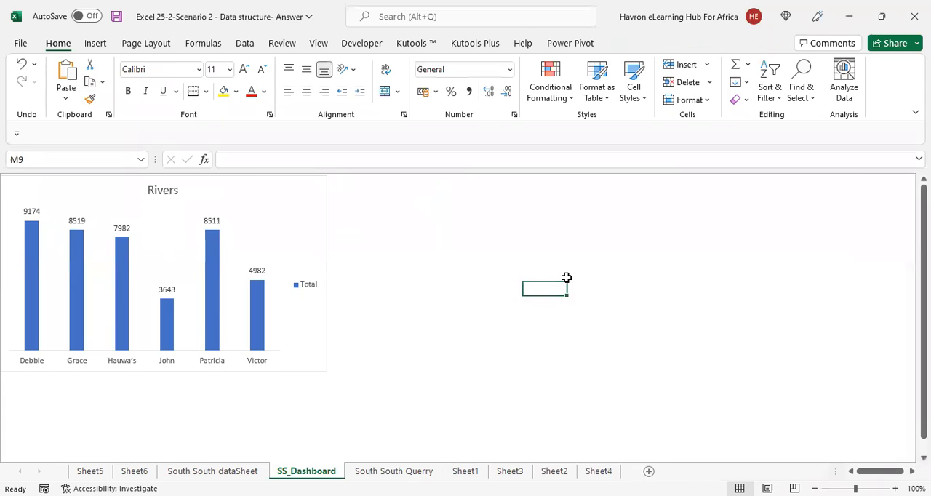
Shrink the dashboard chart from its lower-right corner to about 6 columns wide and 11 rows tall
click(321, 368)
drag(324, 370, 266, 323)
click(412, 294)
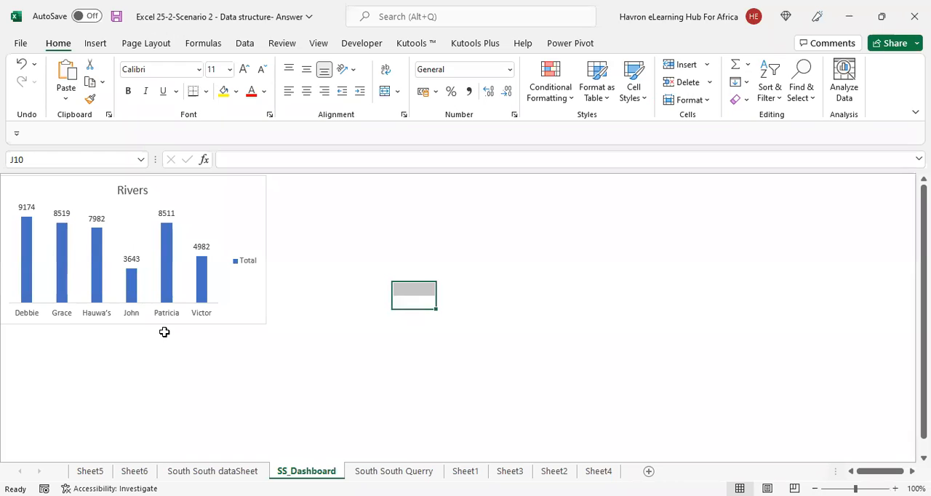
click(124, 316)
click(114, 338)
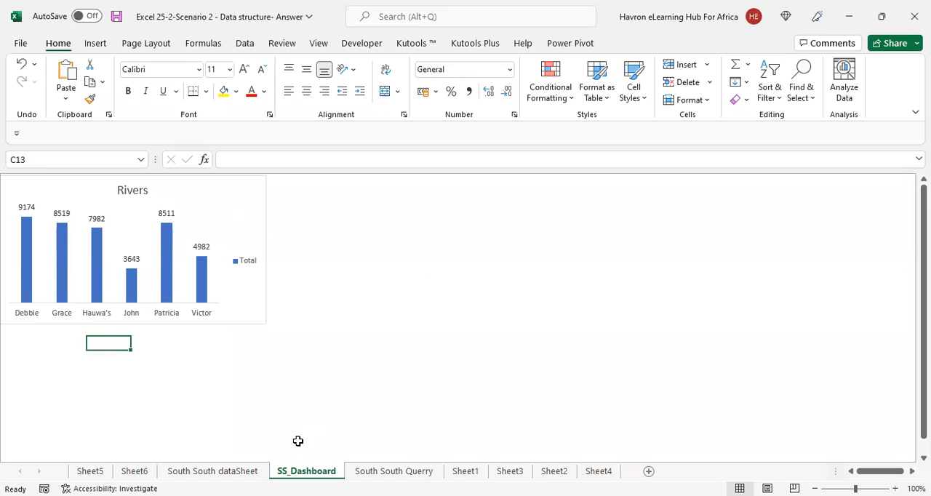
Delete the original PivotChart from South South dataSheet and return to SS_Dashboard
click(230, 472)
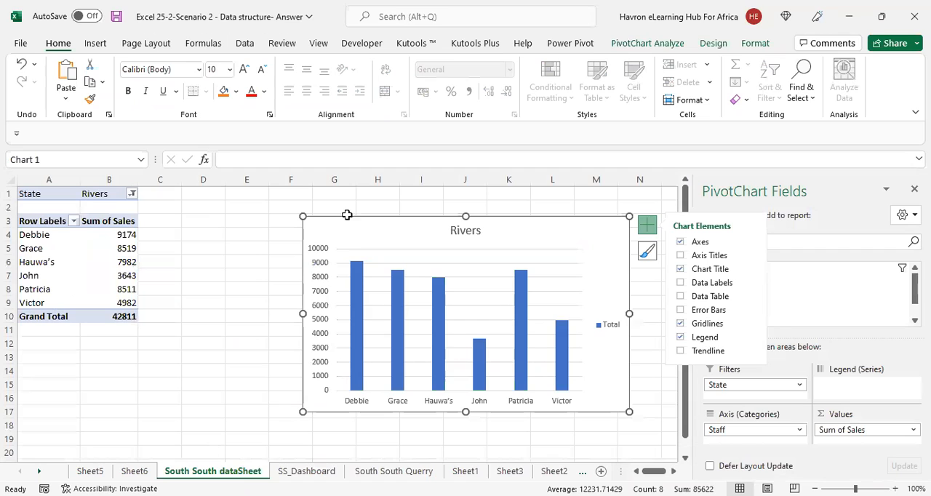
key(Delete)
click(299, 473)
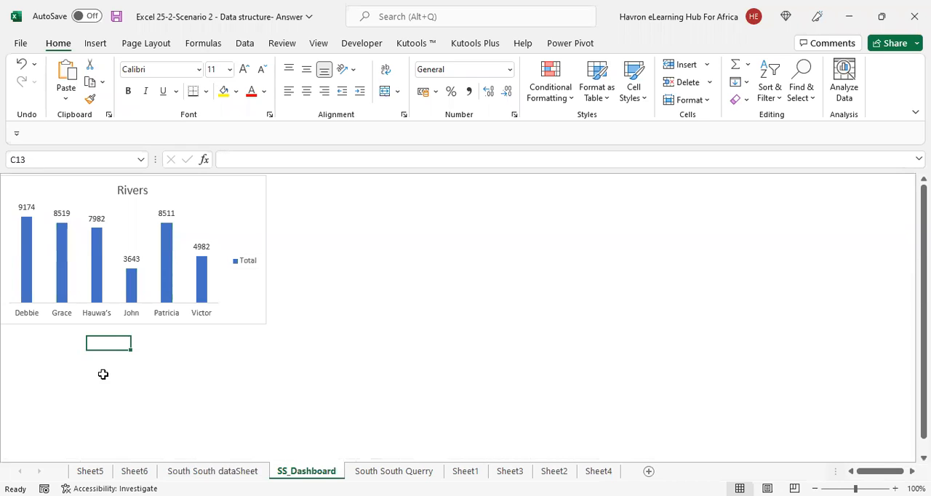
Enter "Sales report" in cell D1 of South South dataSheet, fitting column D to the text and narrowing column E to a thin spacer
click(216, 477)
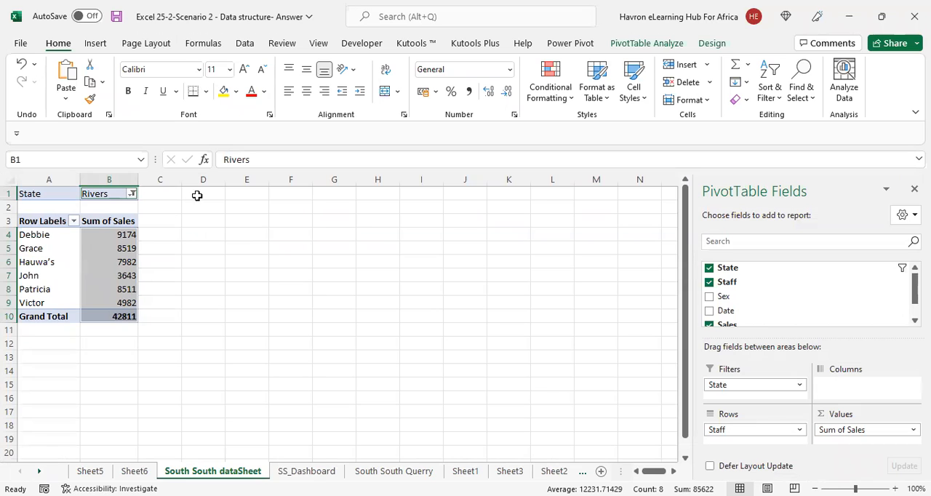
click(196, 192)
text(S)
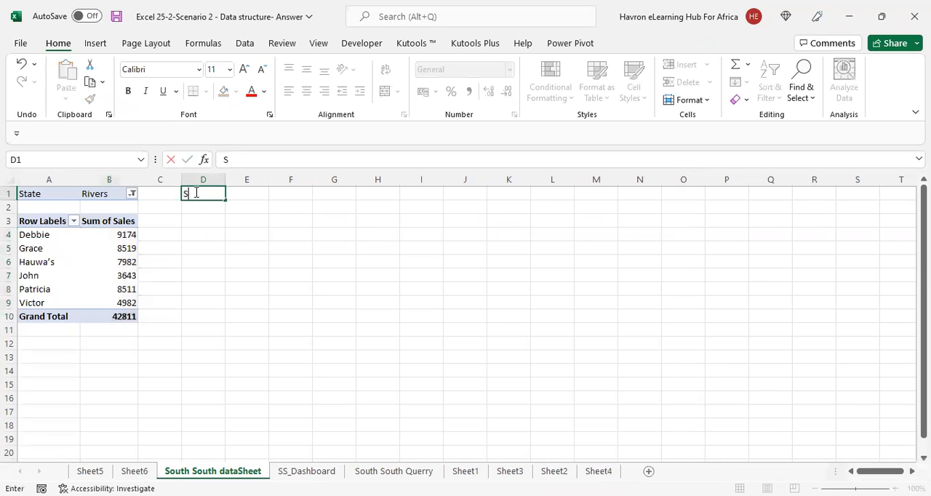
text(ales report)
key(Return)
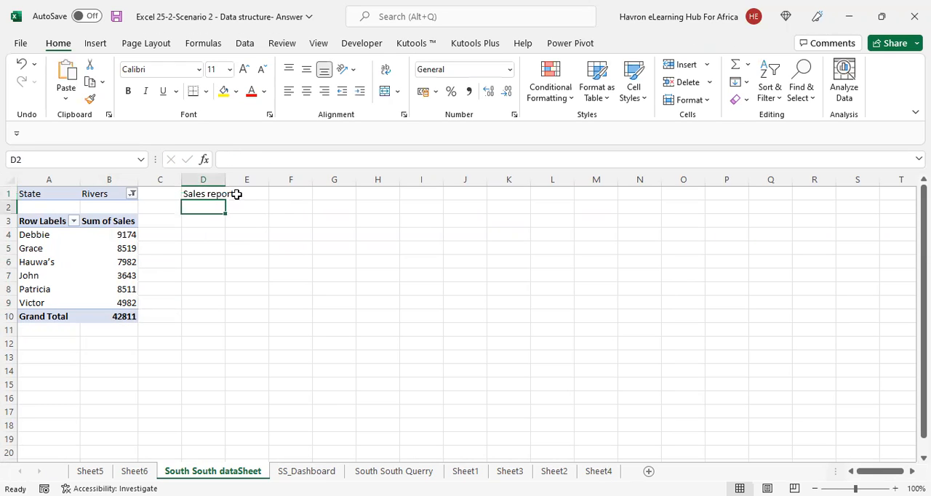
double_click(226, 179)
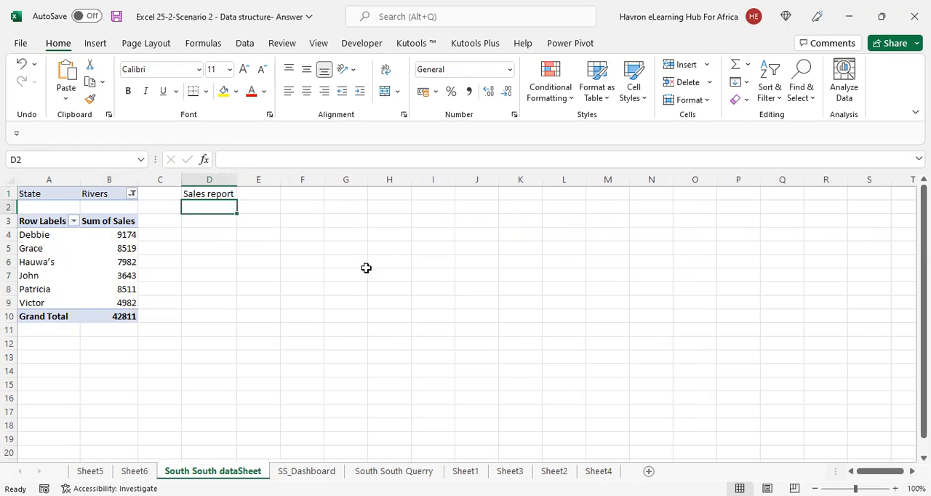
drag(280, 181, 241, 182)
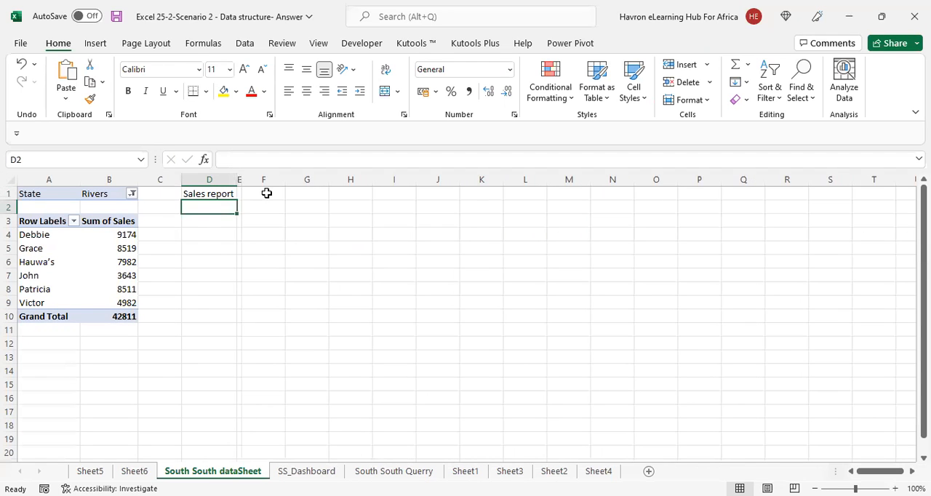
Join the state and report text in F1 with =CONCATENATE(B1," ",D1) and widen column F to fit
click(267, 193)
text(=)
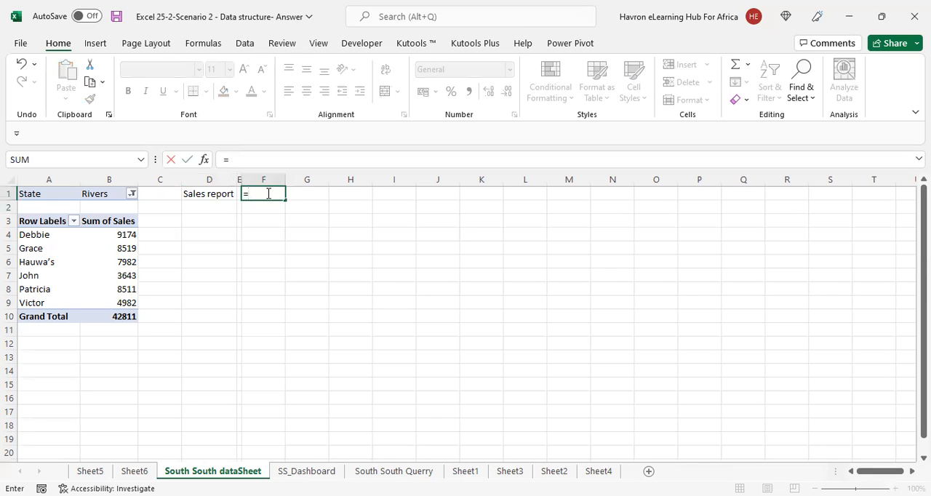
text(concatenate)
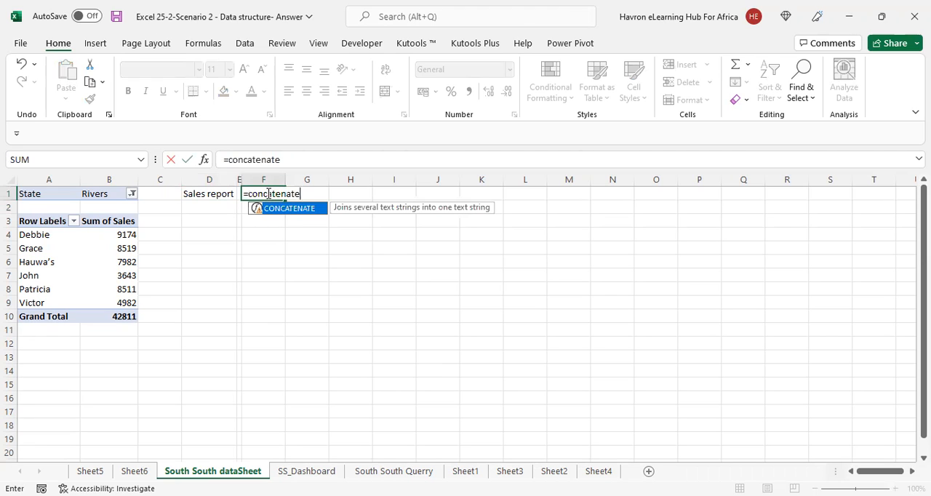
key(Tab)
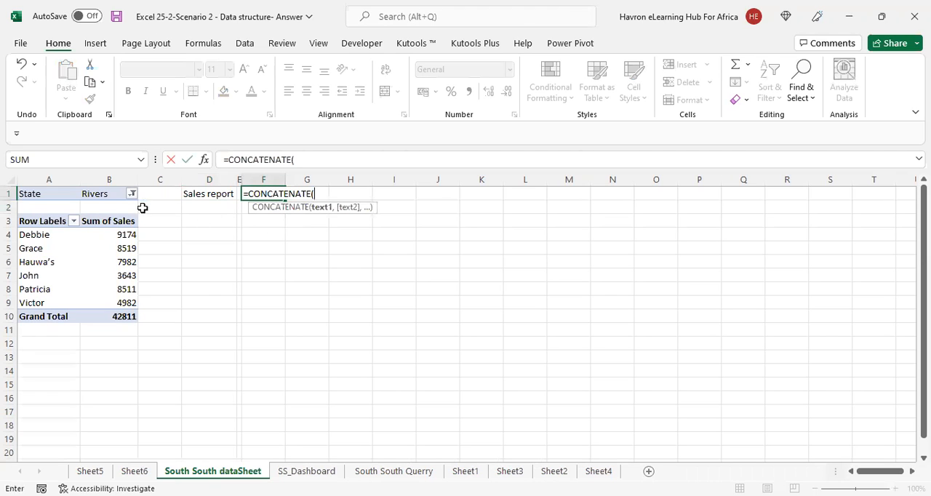
click(103, 194)
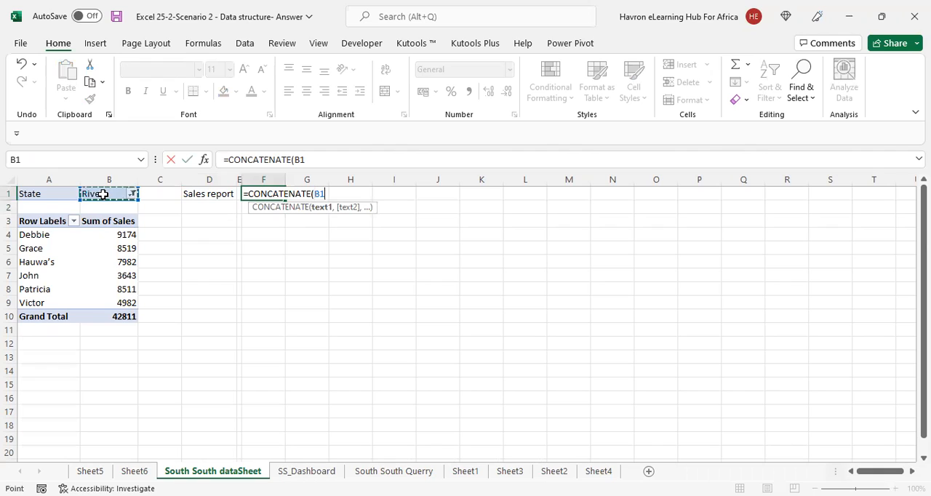
text(," ",)
click(198, 194)
text())
key(Return)
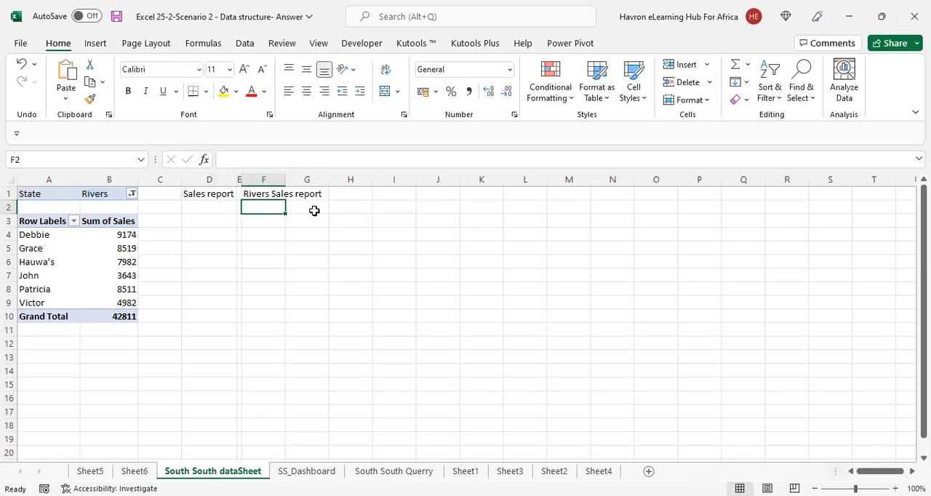
double_click(285, 180)
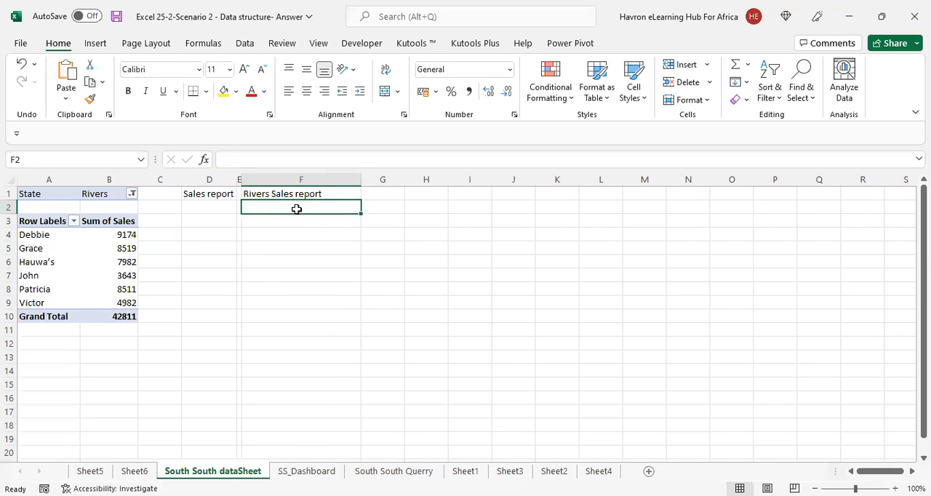
Filter the PivotTable on South South dataSheet to the state Bayelsa
click(130, 194)
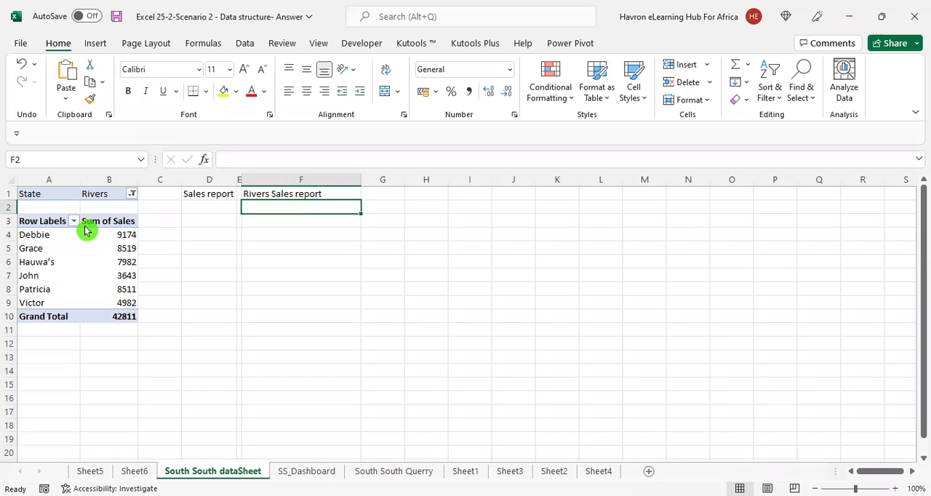
click(35, 249)
click(29, 266)
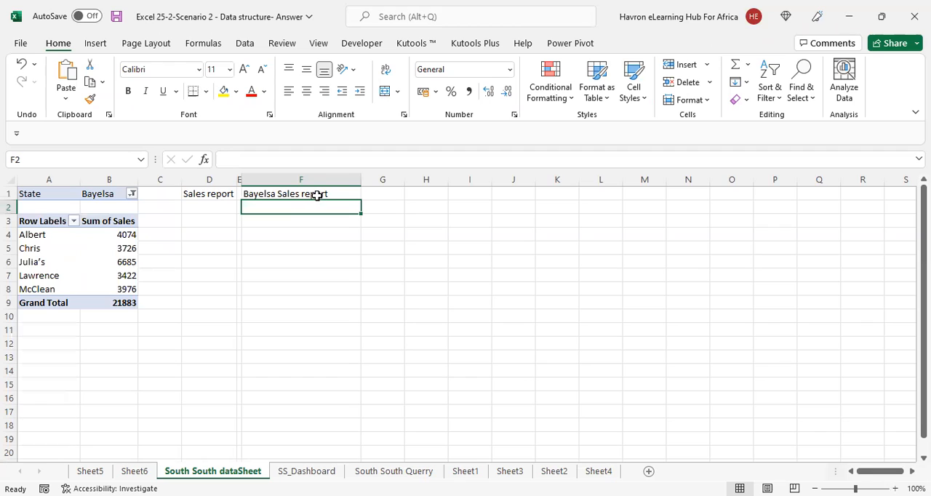
Relink the SS_Dashboard chart title to cell F1 of South South dataSheet instead of B1
click(311, 473)
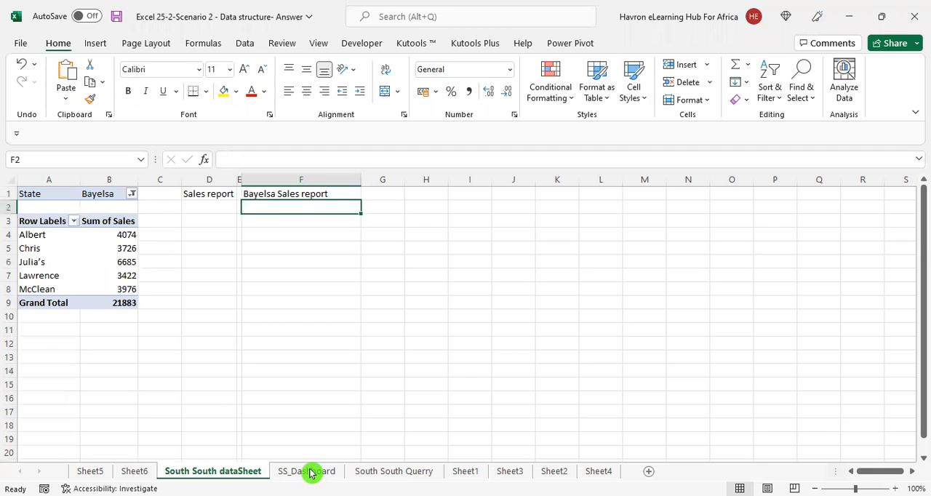
click(149, 217)
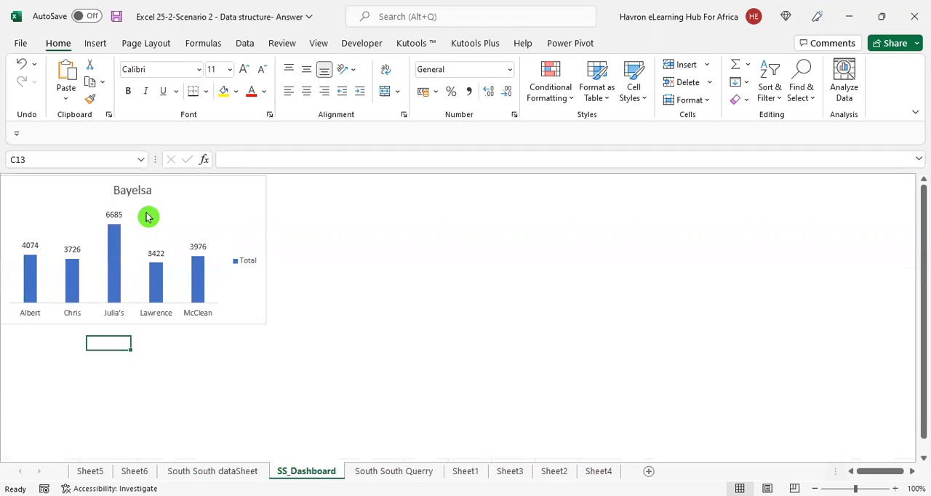
click(138, 190)
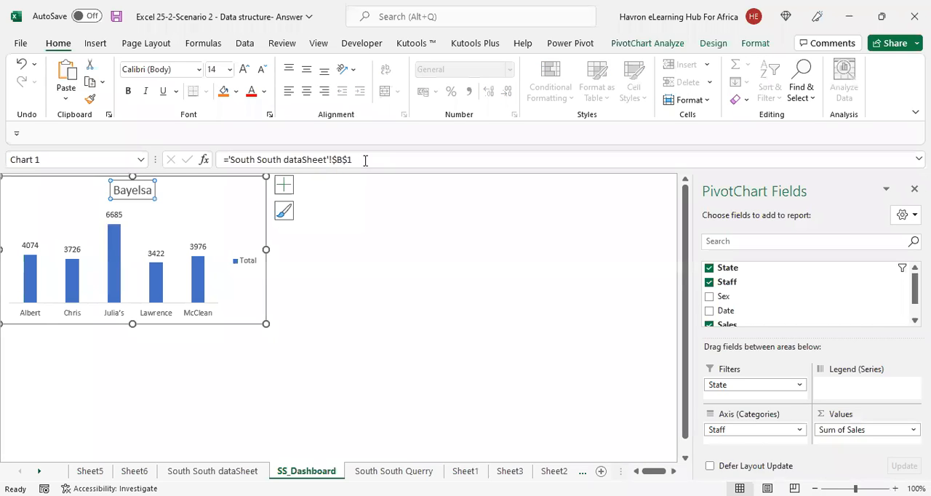
click(365, 160)
drag(301, 160, 230, 155)
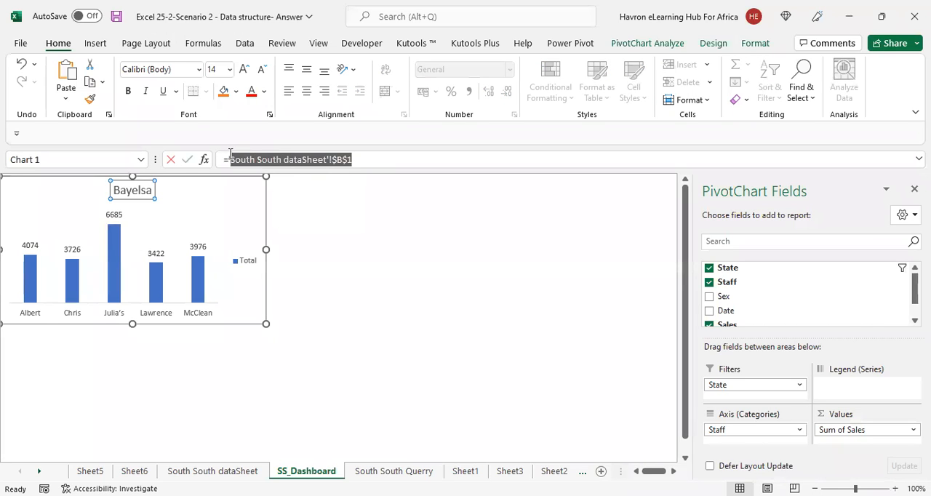
click(245, 478)
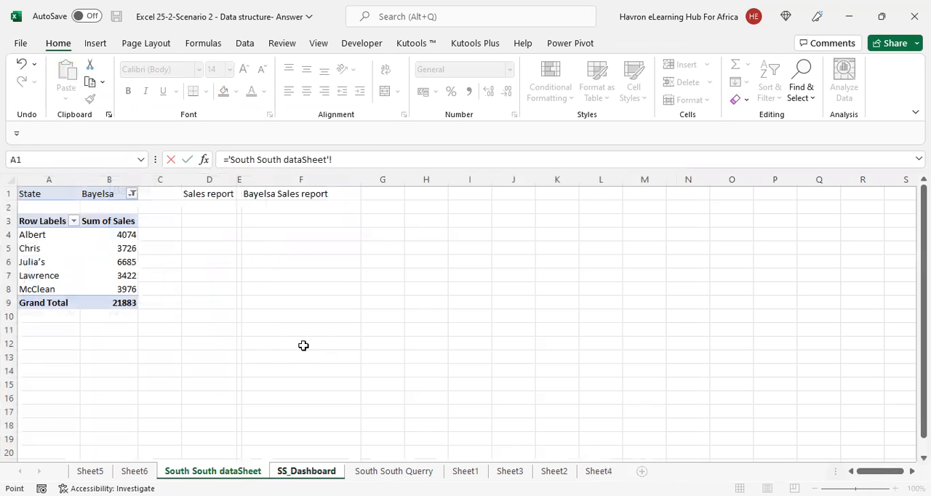
click(278, 193)
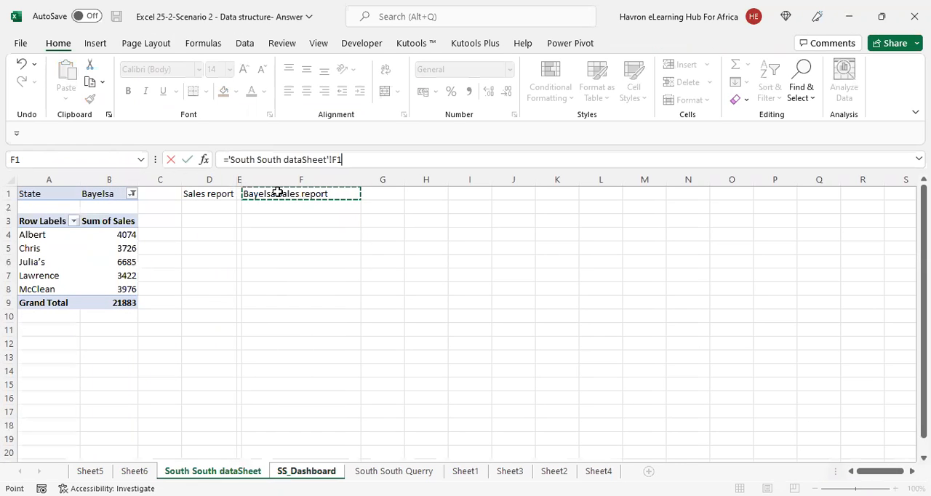
key(Return)
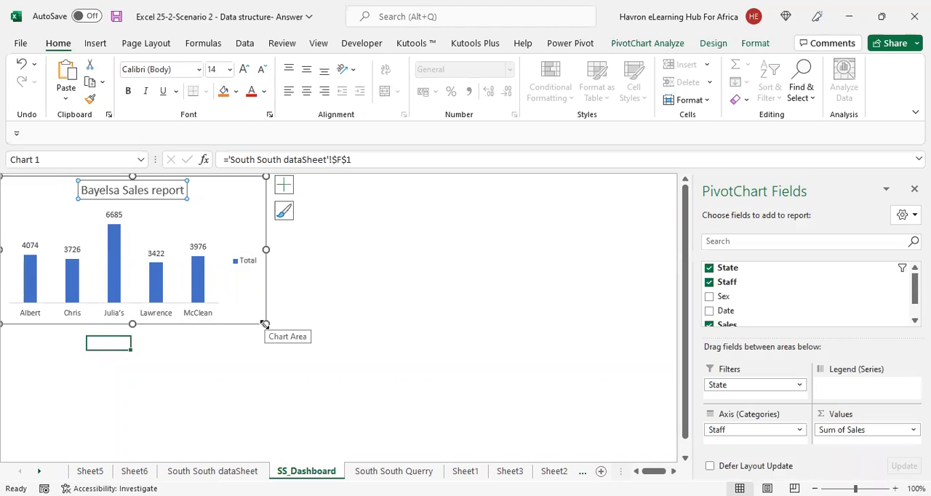
Enlarge the dashboard chart slightly from its lower-right corner and shift it a little away from the sheet's upper-left corner
drag(264, 325, 274, 332)
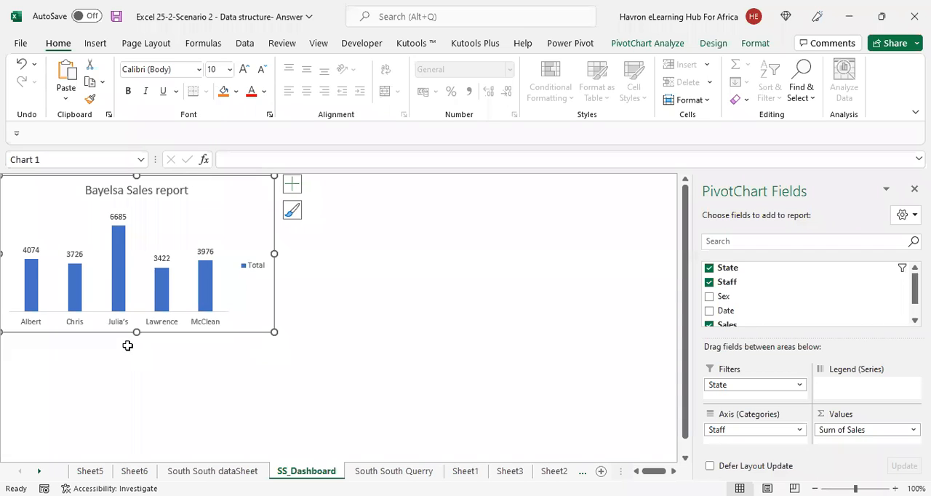
drag(121, 337, 127, 340)
click(302, 474)
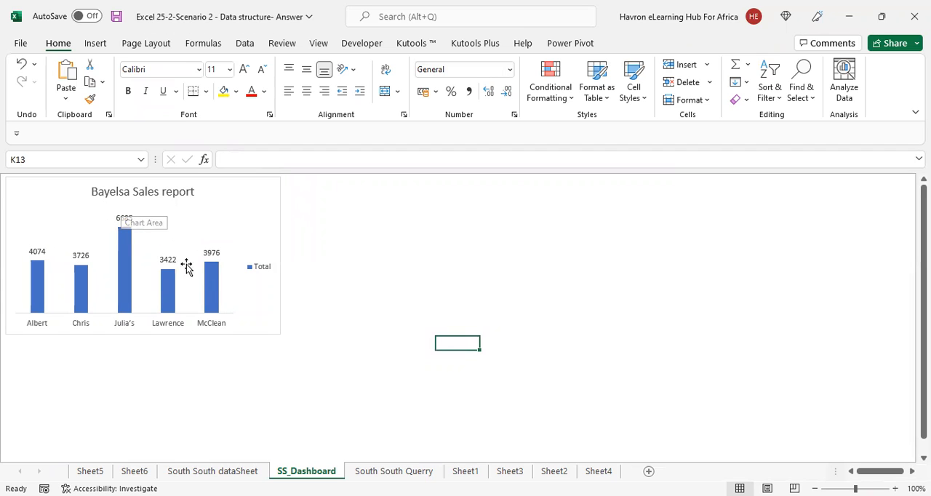
click(195, 477)
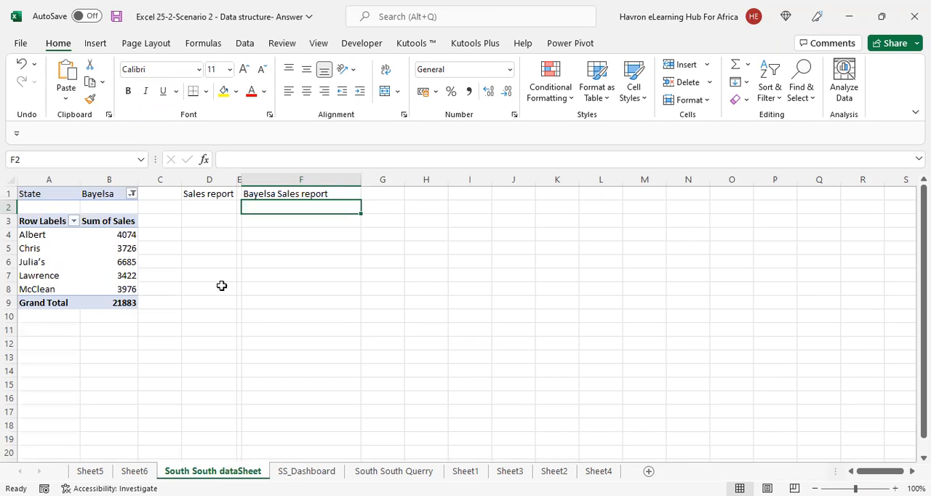
click(291, 473)
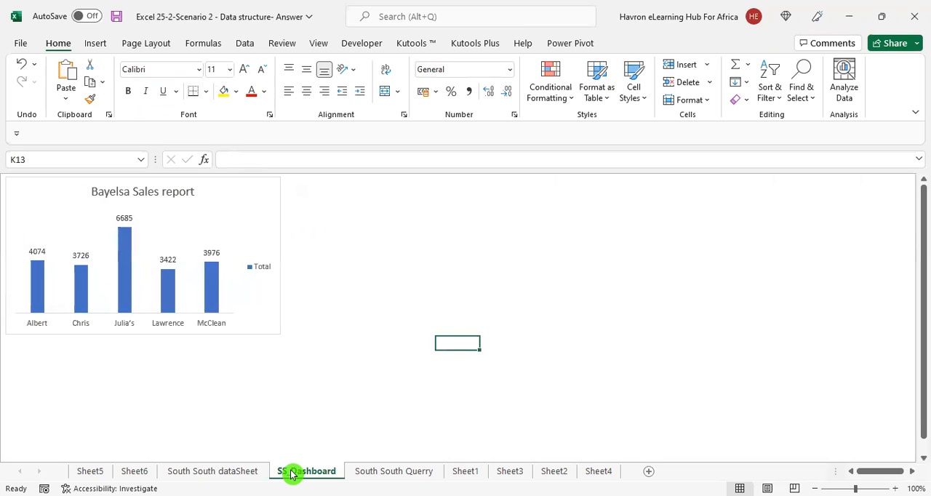
Insert a slicer for the State field of the dashboard chart
click(279, 299)
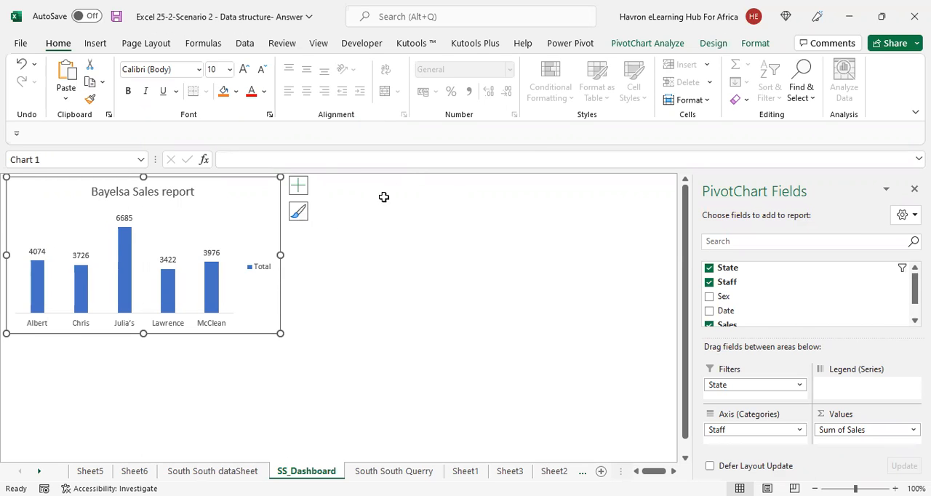
click(659, 44)
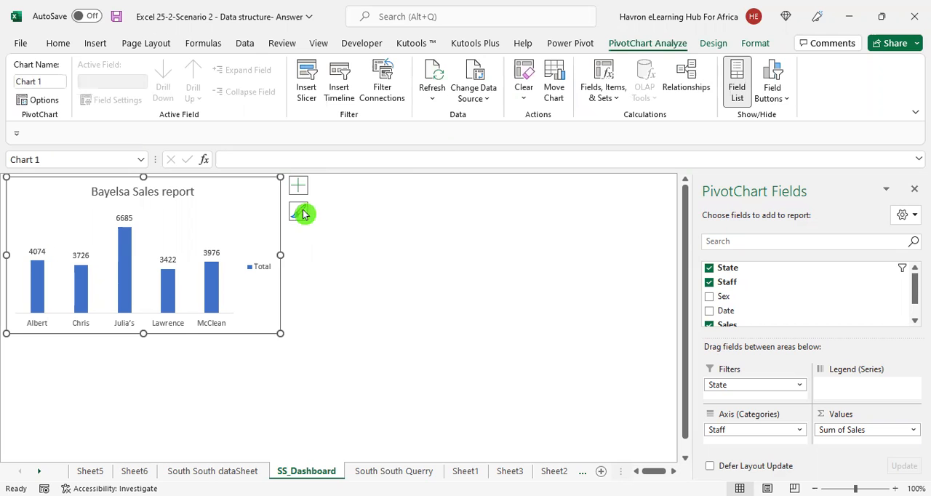
click(309, 81)
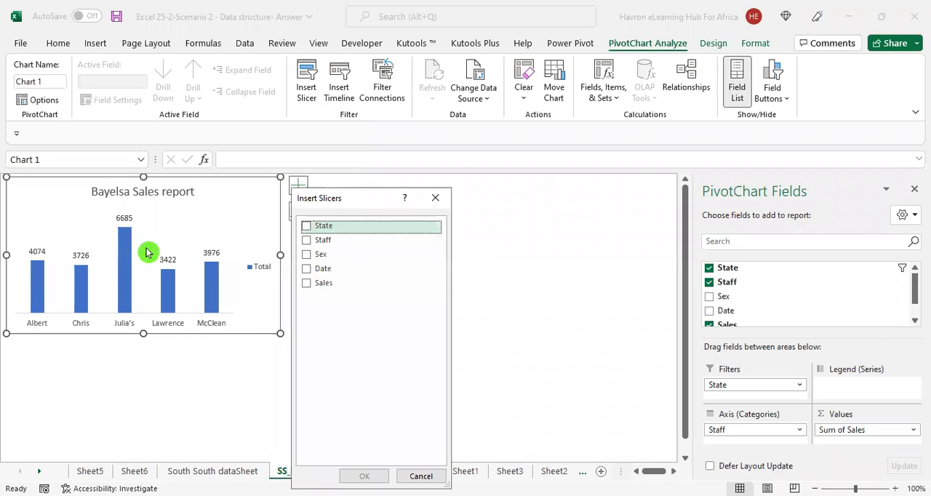
click(306, 227)
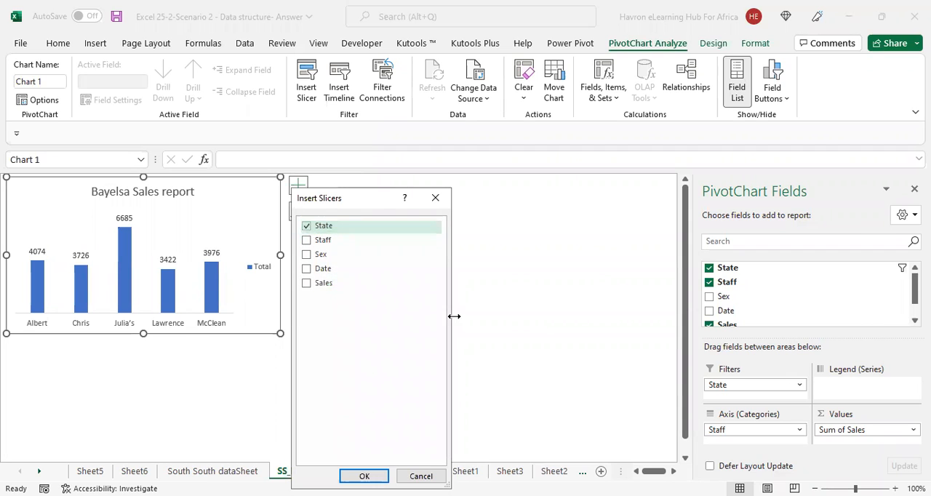
key(Return)
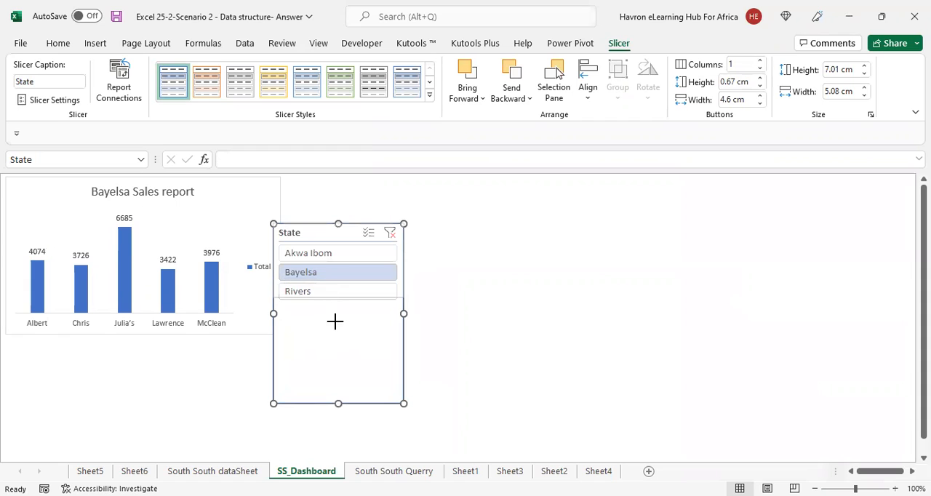
Place the State slicer directly beneath the chart, sized about 3.57 cm high and 10.64 cm wide to match the chart's width
drag(334, 313, 56, 427)
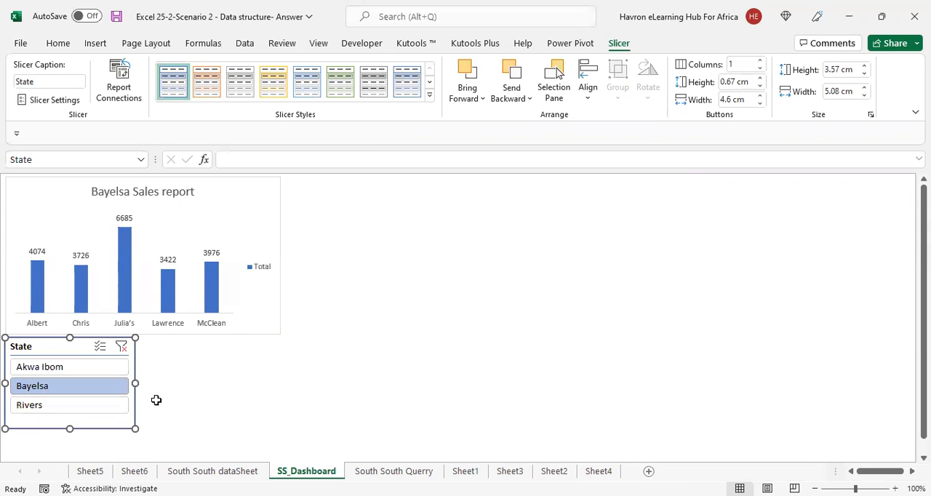
drag(136, 384, 280, 390)
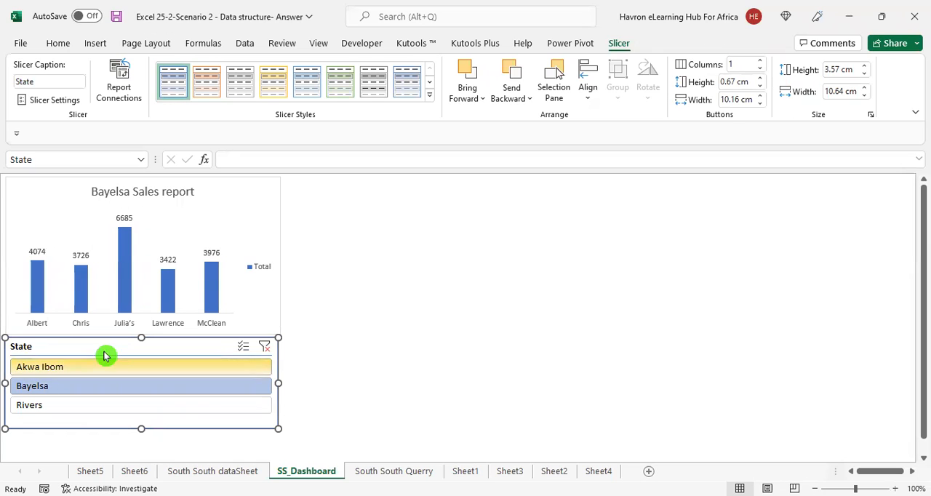
key(Down)
key(Down)
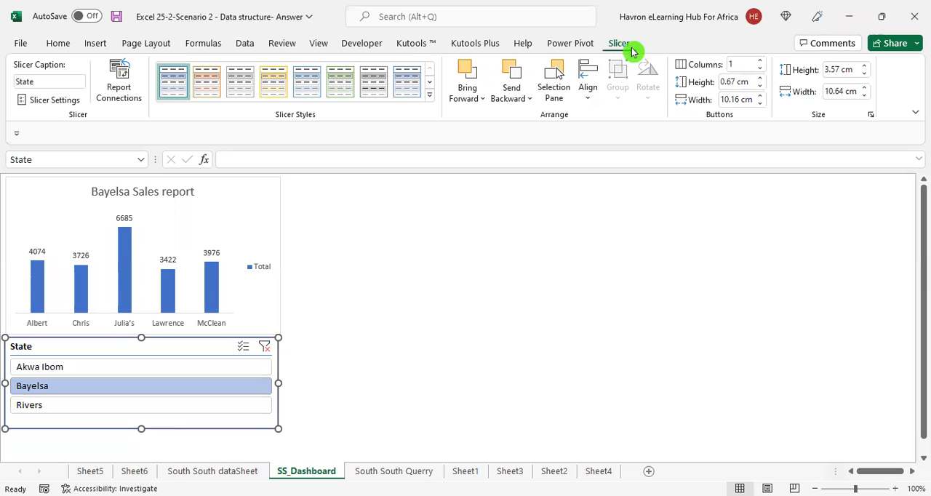
Arrange the State slicer in 3 columns and reduce its height to fit a single row of buttons
click(760, 62)
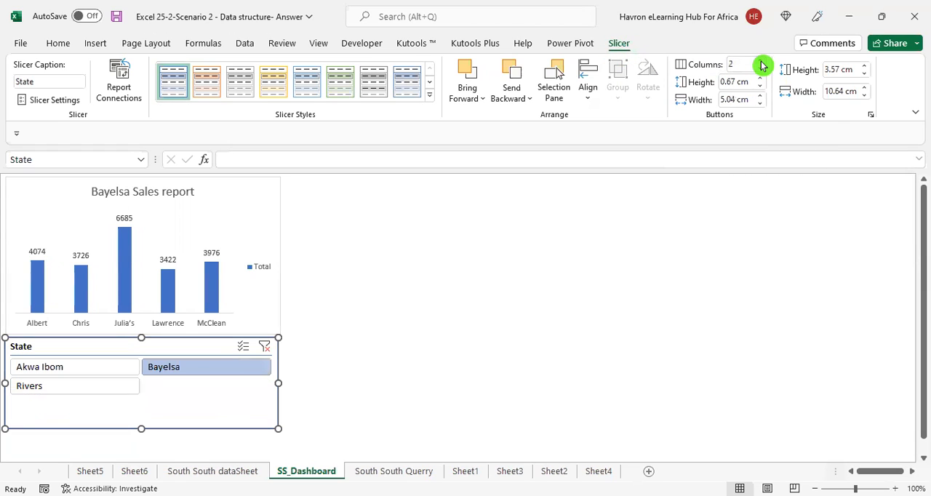
click(760, 62)
drag(140, 429, 145, 380)
click(524, 327)
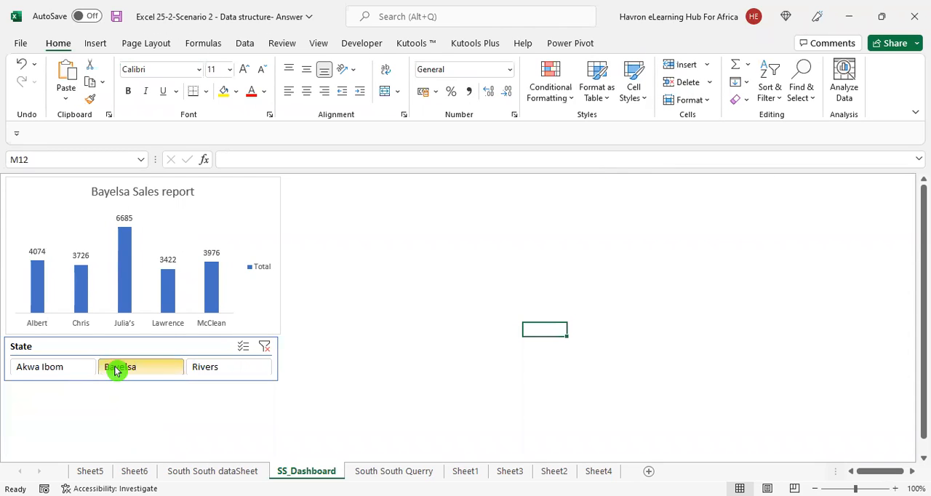
Filter the dashboard chart with the State slicer by Akwa Ibom, Bayelsa and finally Rivers
click(45, 370)
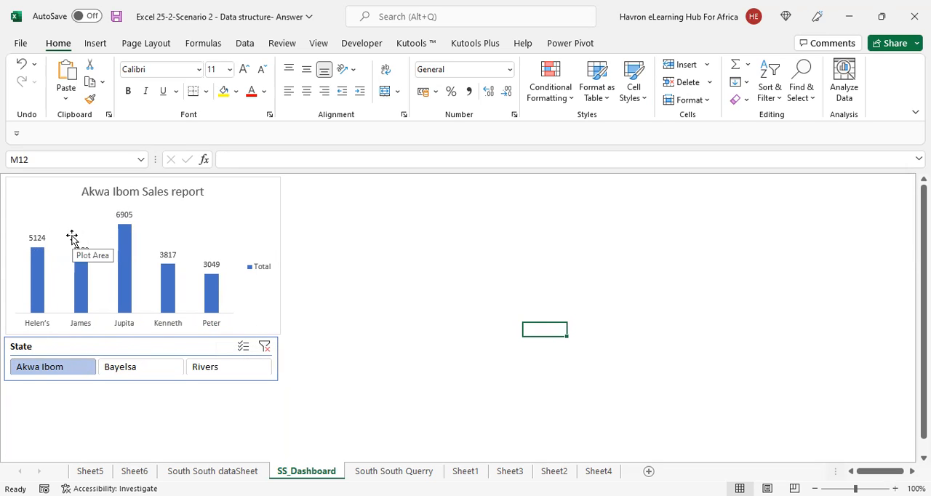
click(133, 369)
click(211, 374)
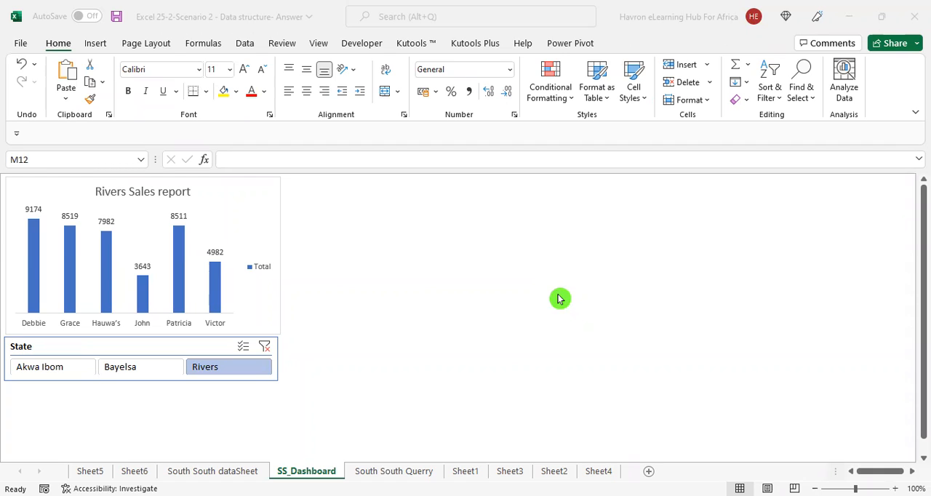
click(370, 45)
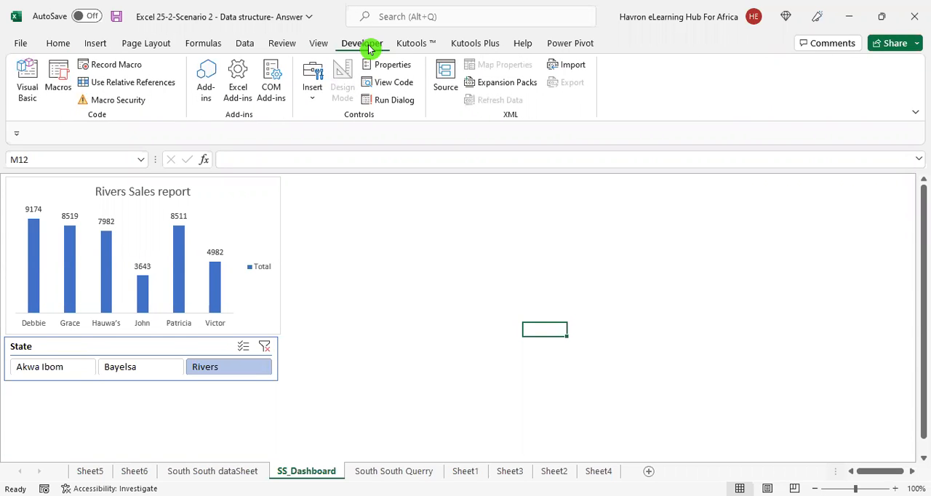
click(413, 46)
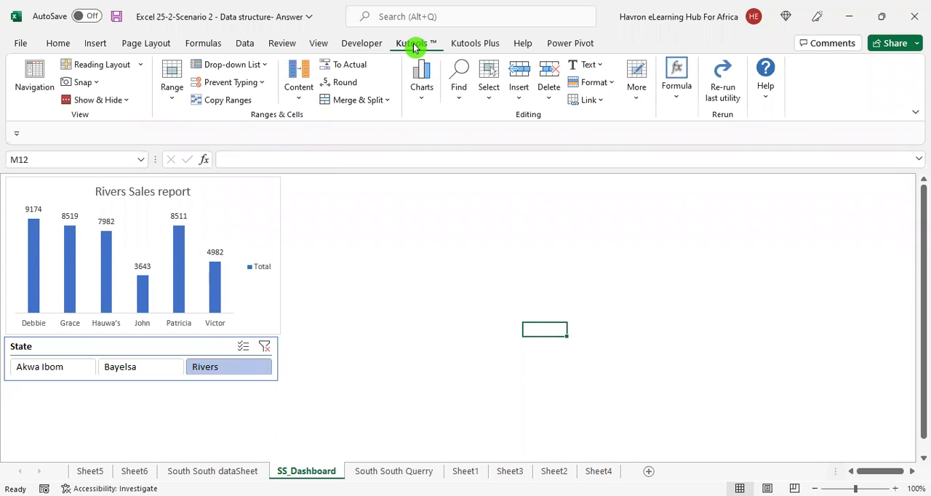
click(461, 44)
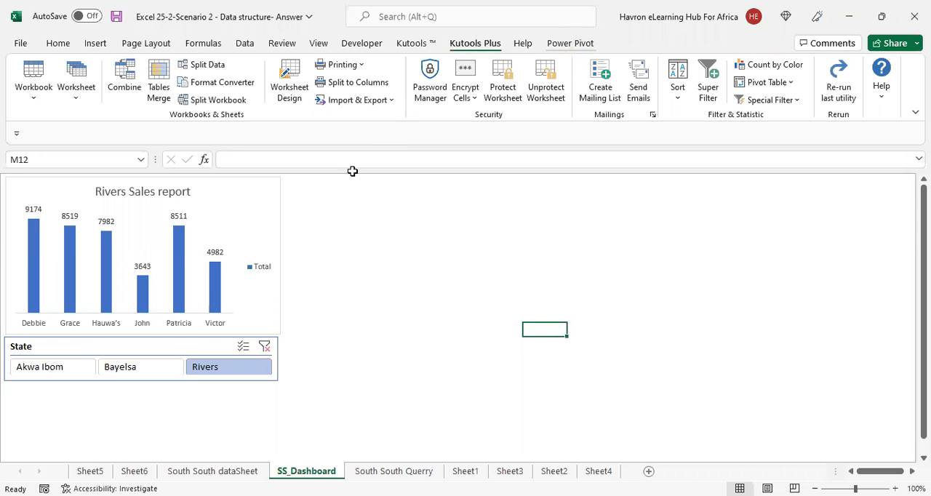
click(387, 258)
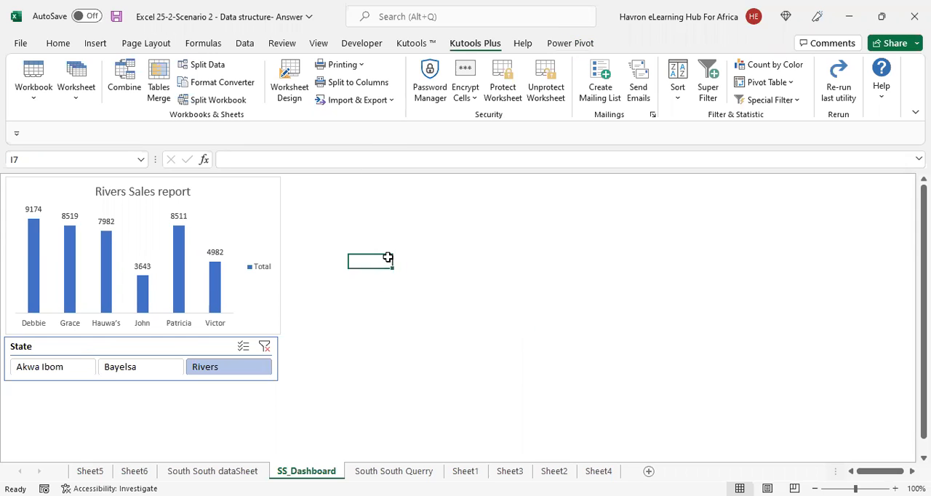
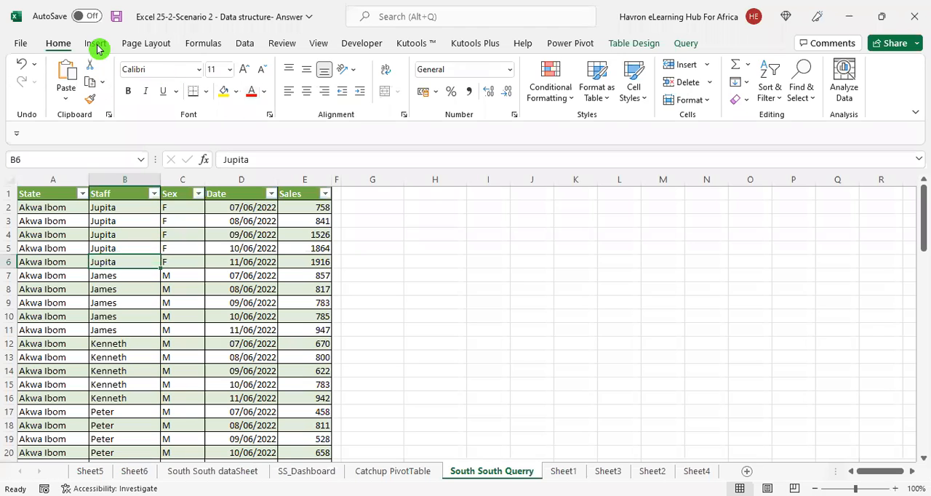
Insert a PivotTable from the South_South_Querry table, placed on the existing South South Querry worksheet at cell G3
click(97, 45)
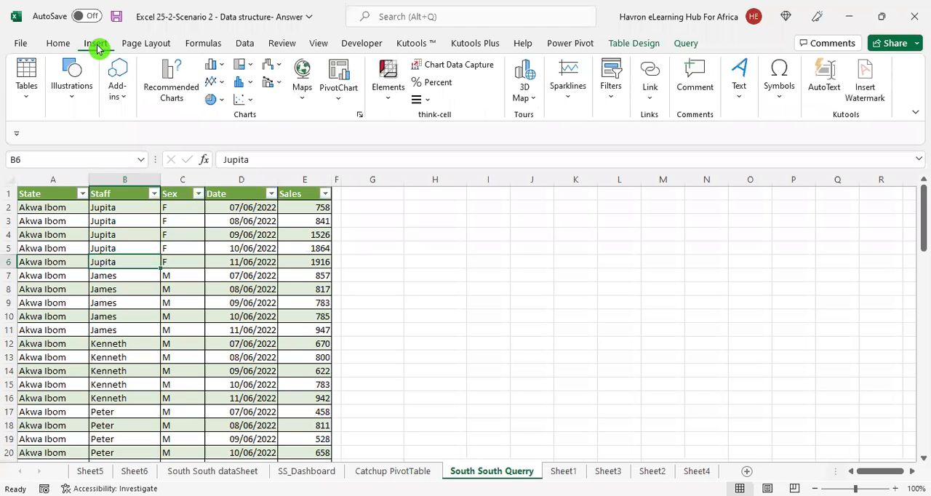
click(27, 75)
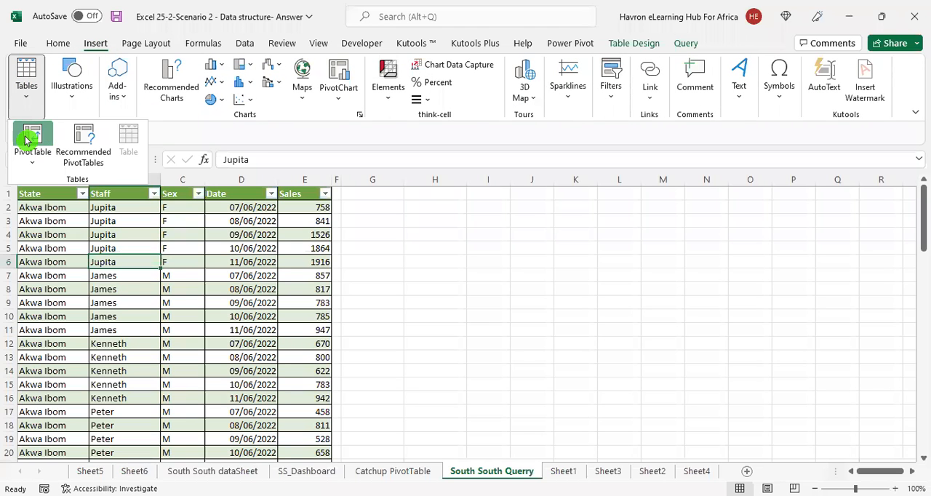
click(34, 134)
scroll(279, 414, down, 20)
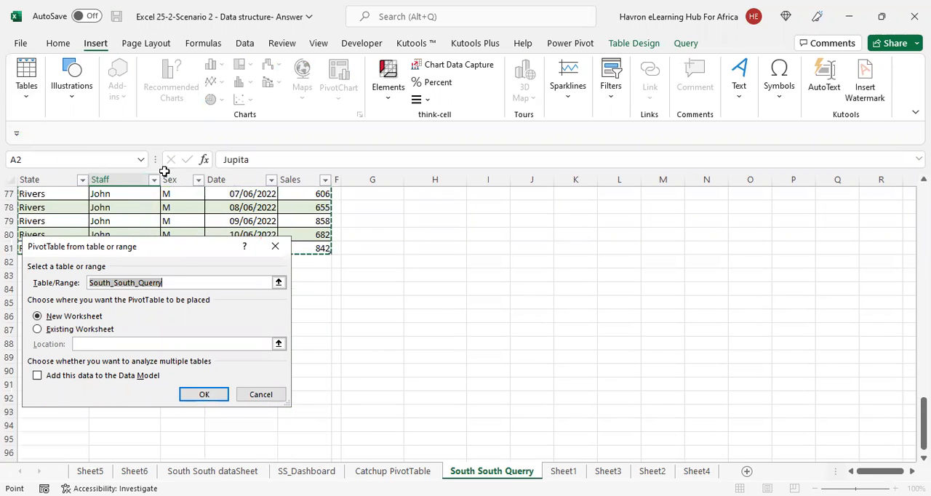
scroll(160, 235, up, 10)
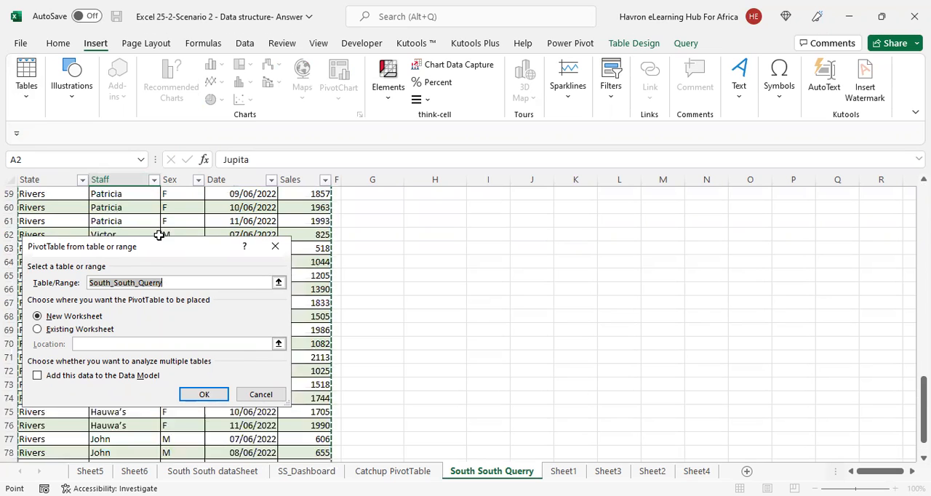
click(39, 331)
scroll(440, 340, up, 15)
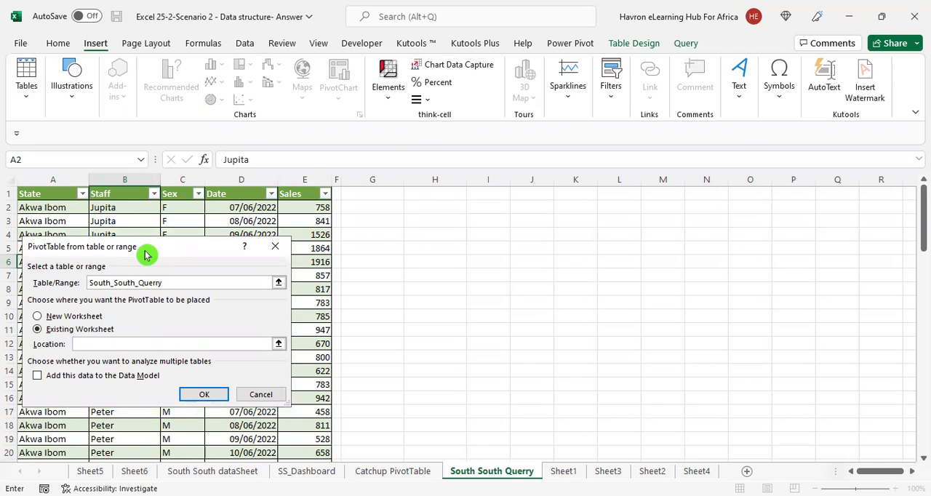
drag(145, 251, 163, 181)
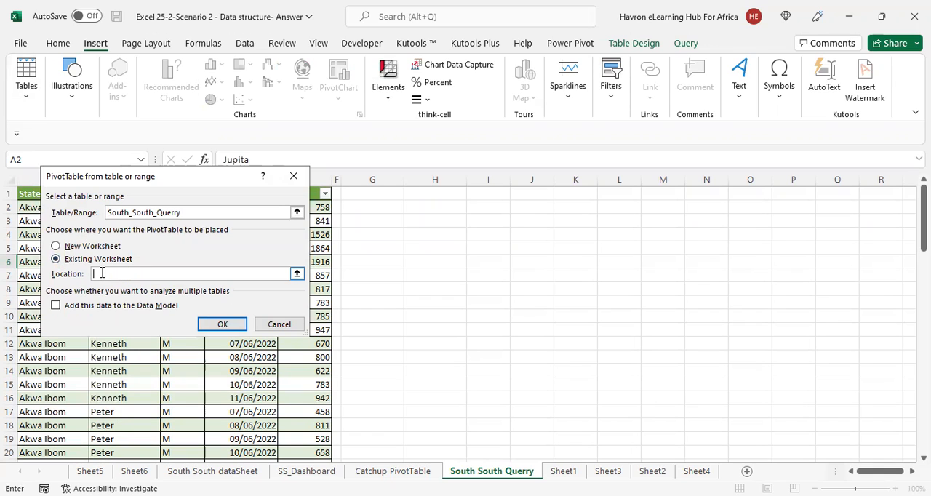
click(391, 207)
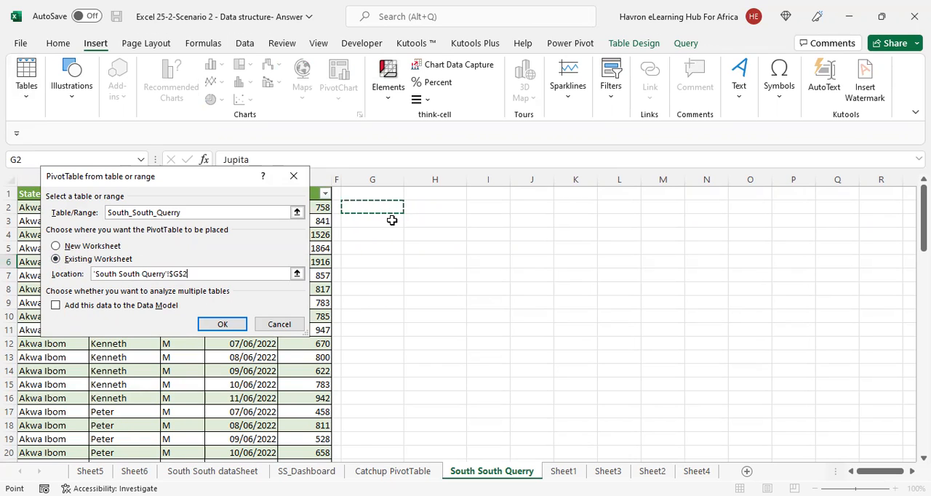
click(392, 222)
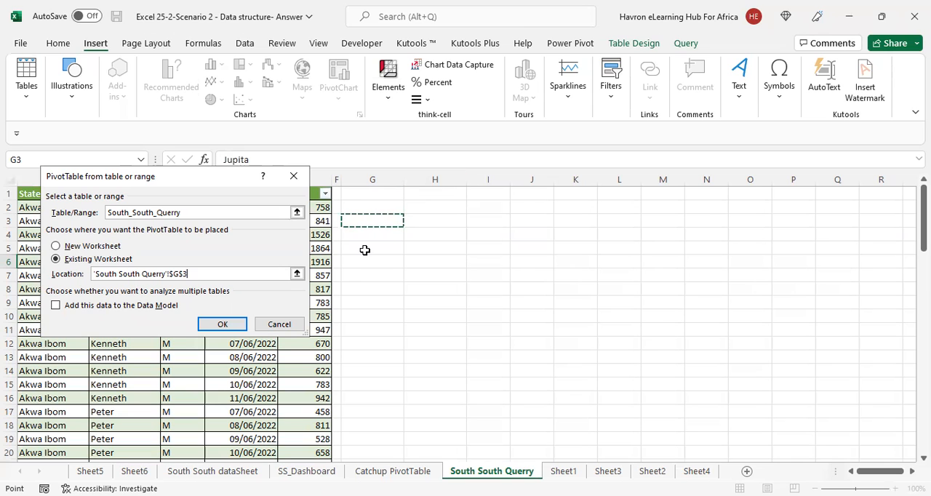
click(223, 324)
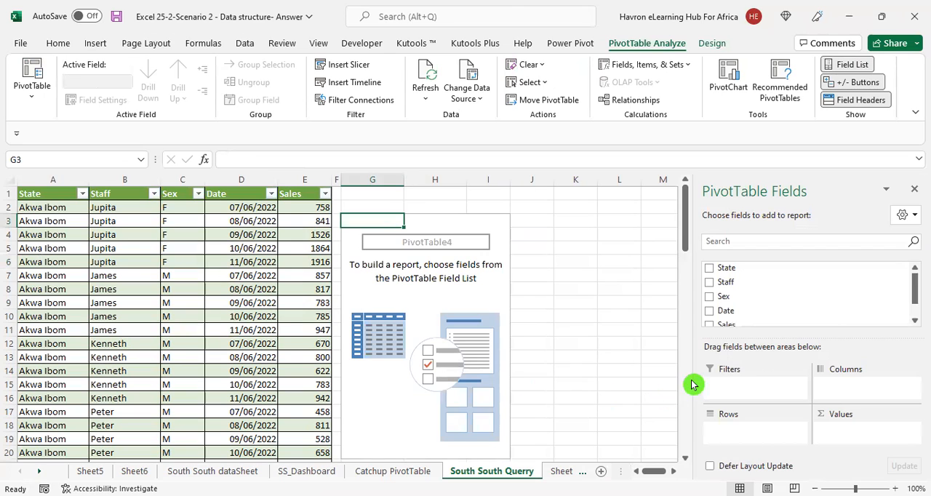
Add the Staff field to the rows and the State field to the filters of the new PivotTable
click(710, 284)
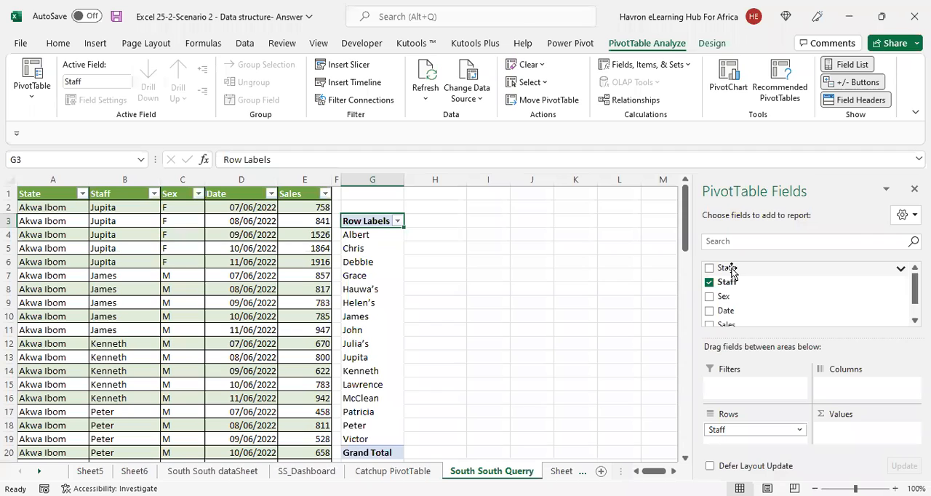
drag(732, 273, 733, 392)
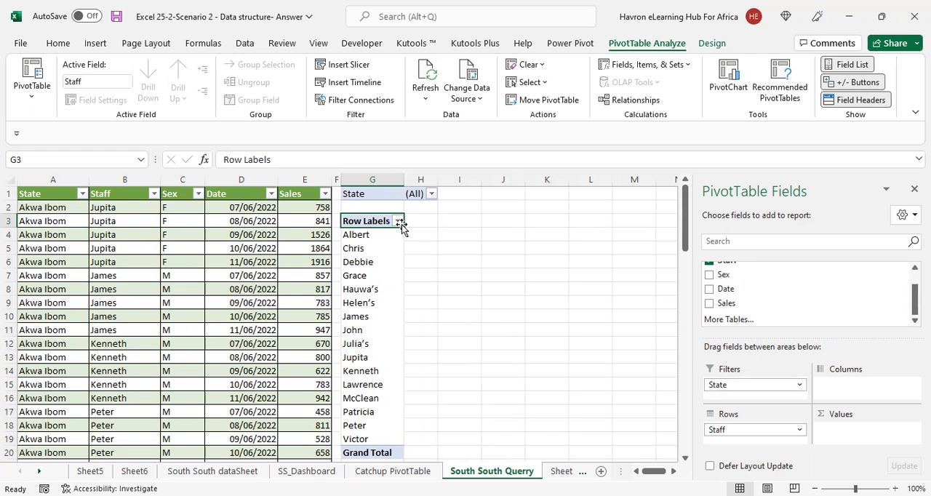
Filter the PivotTable's State field to Akwa Ibom with selection of multiple items enabled
click(432, 193)
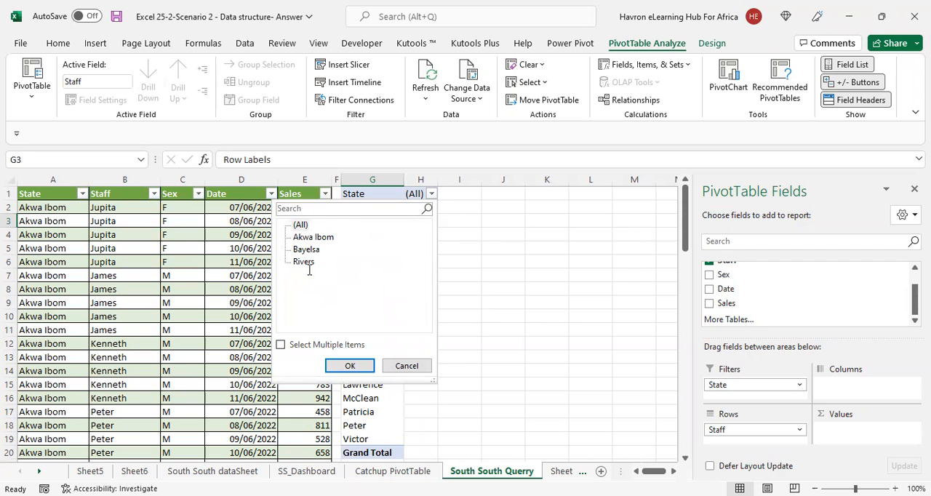
click(297, 251)
click(304, 262)
click(320, 236)
click(324, 247)
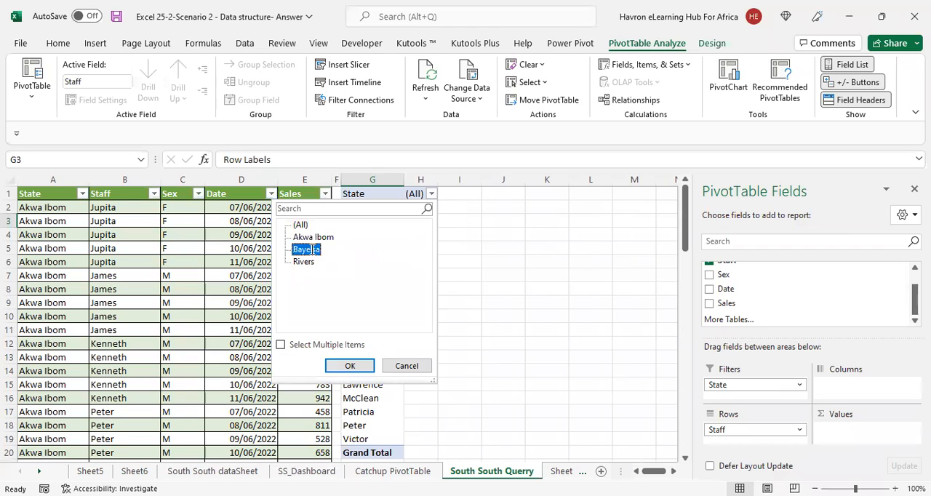
click(321, 238)
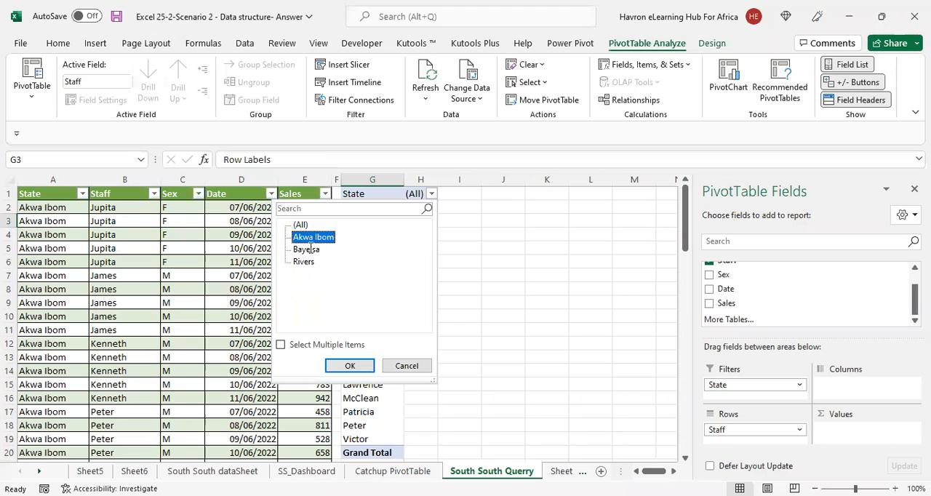
click(281, 345)
click(351, 366)
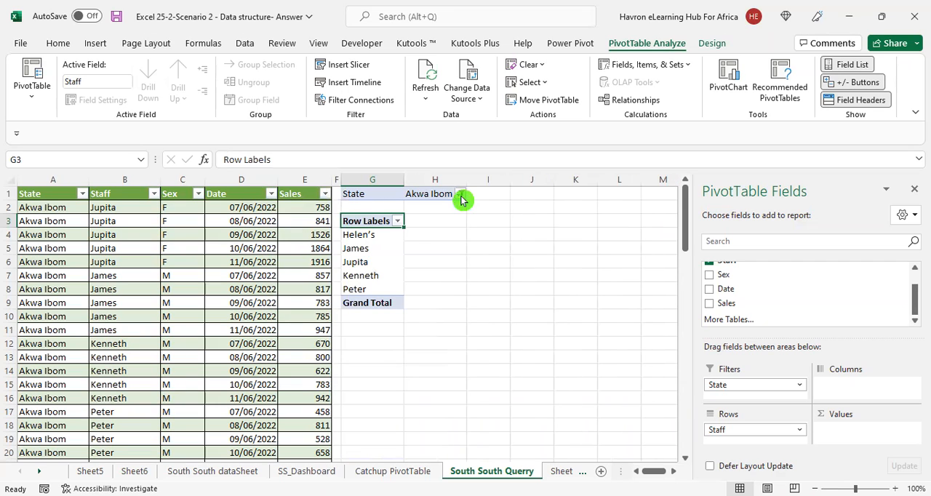
click(460, 194)
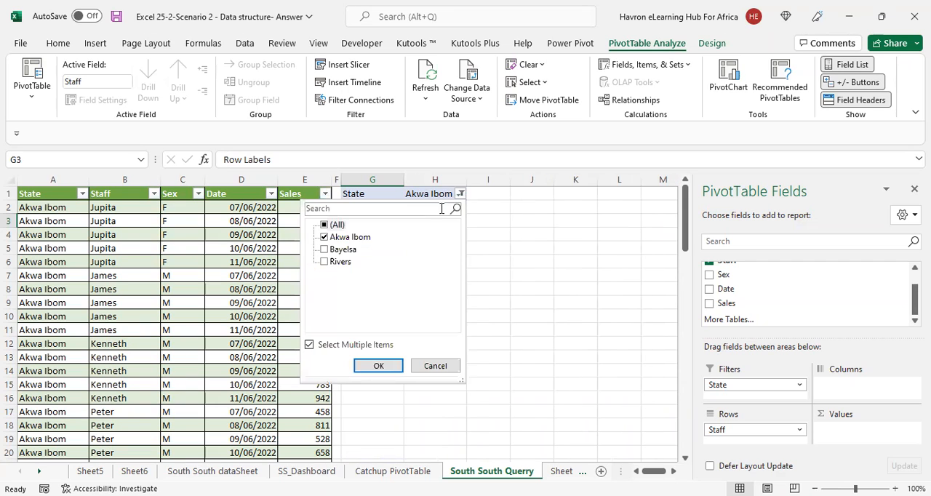
click(551, 282)
click(369, 245)
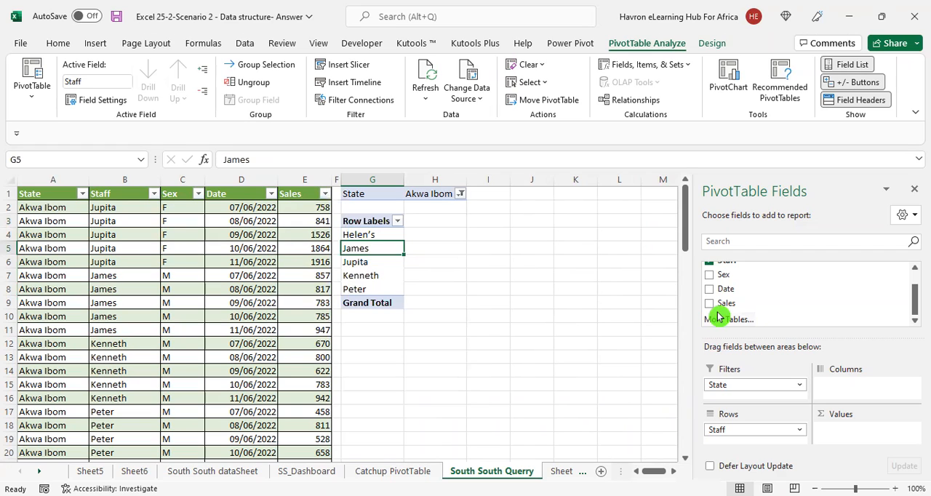
Add the Sales field to the PivotTable's values as Sum of Sales
drag(726, 304, 848, 433)
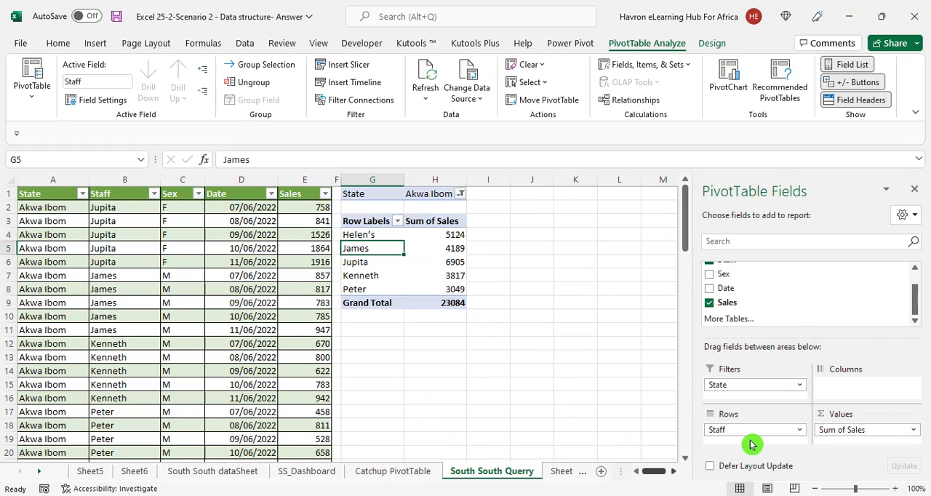
scroll(752, 444, right, 2)
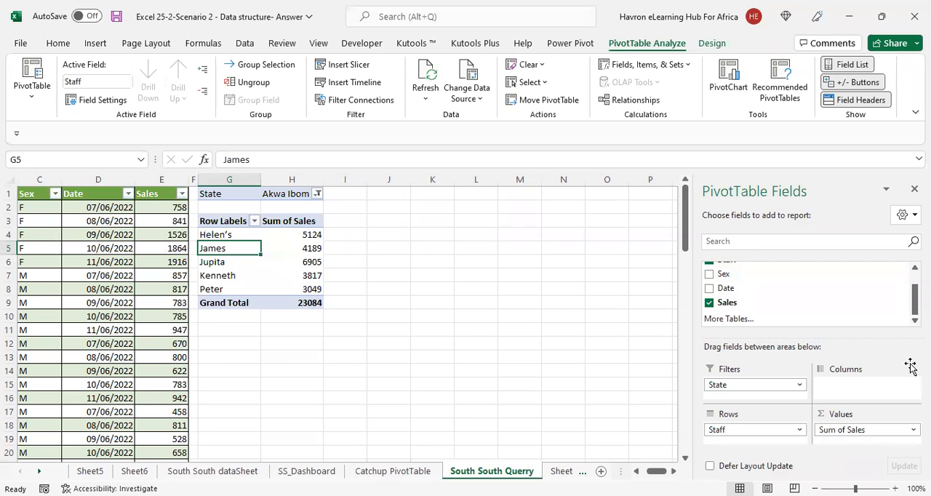
click(275, 236)
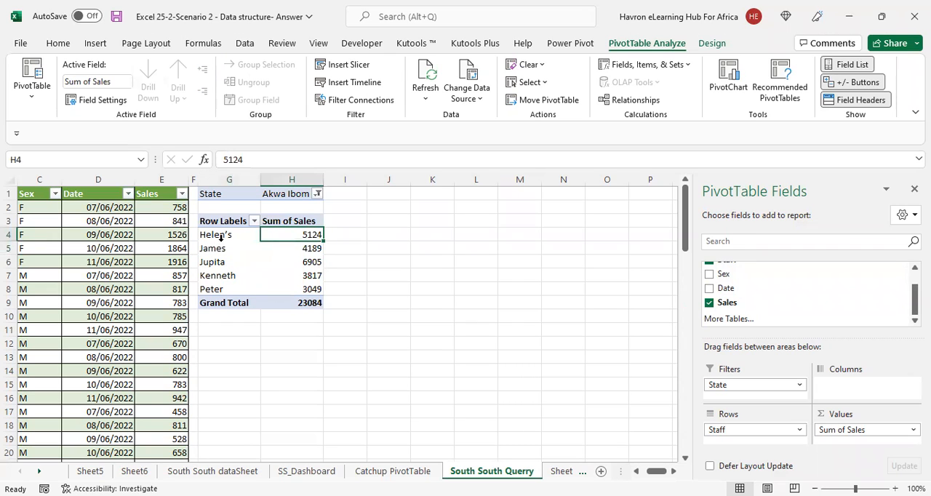
click(275, 196)
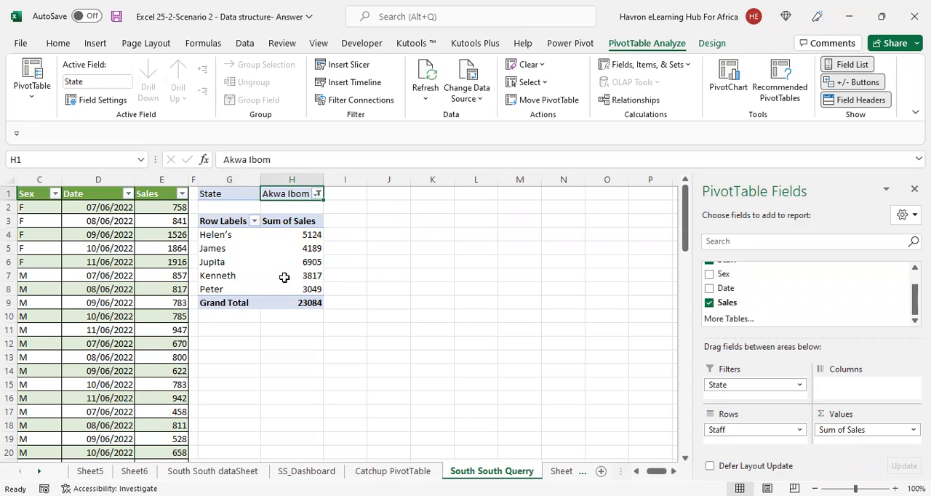
click(263, 263)
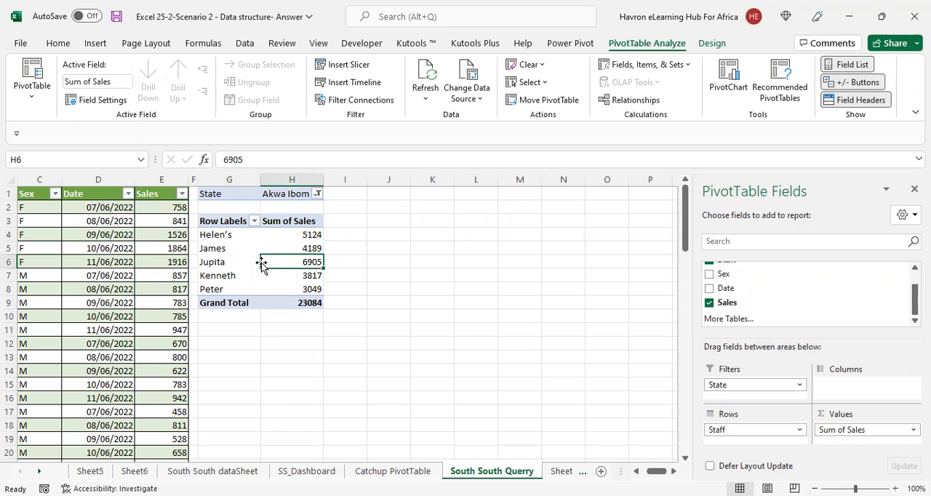
Insert a Clustered Column PivotChart based on the staff sales PivotTable
click(99, 44)
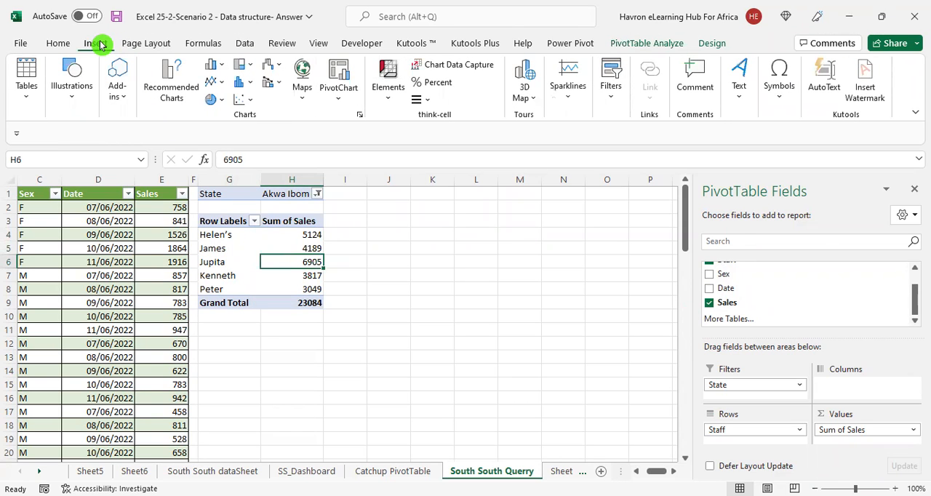
click(338, 77)
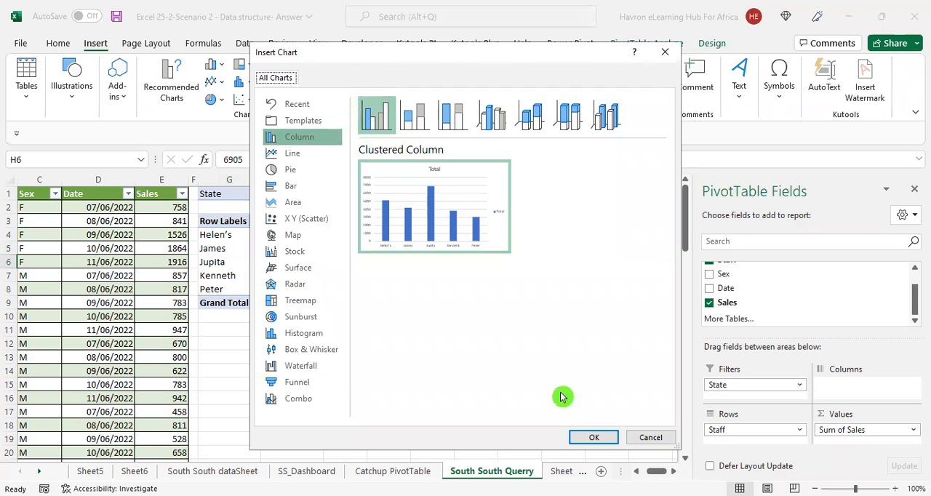
click(612, 440)
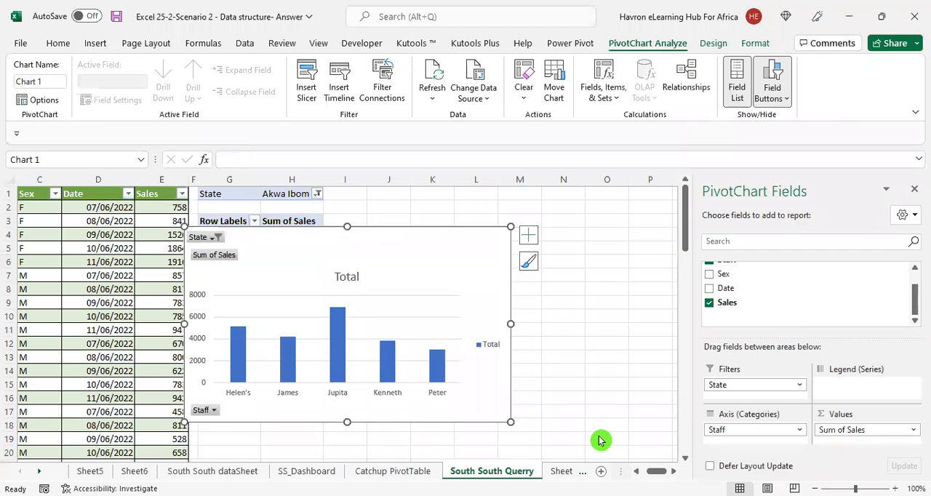
Shrink the PivotChart and place it beside the PivotTable, spanning about columns I to N and rows 2 to 13
drag(502, 402, 558, 397)
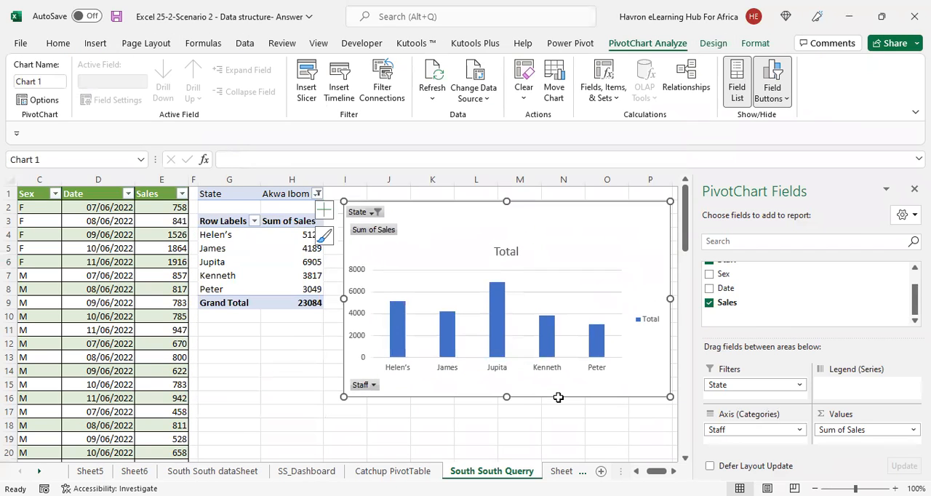
drag(344, 397, 426, 354)
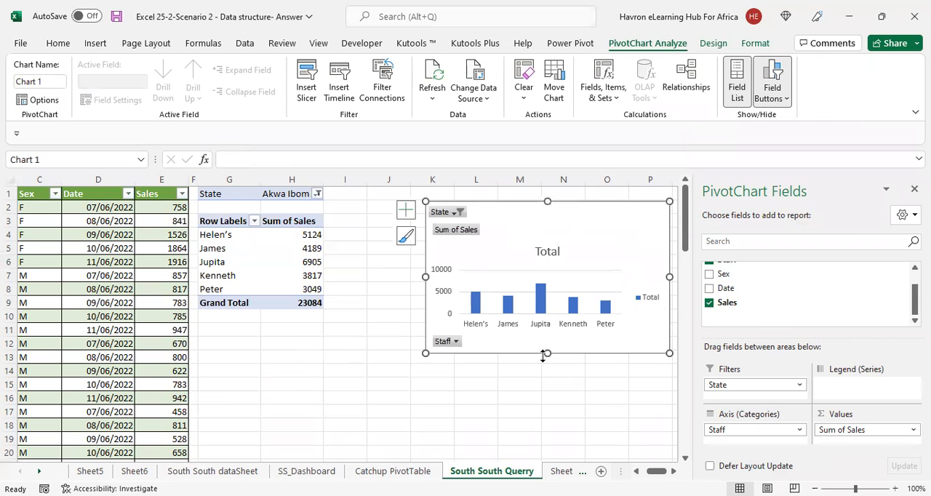
drag(574, 354, 494, 354)
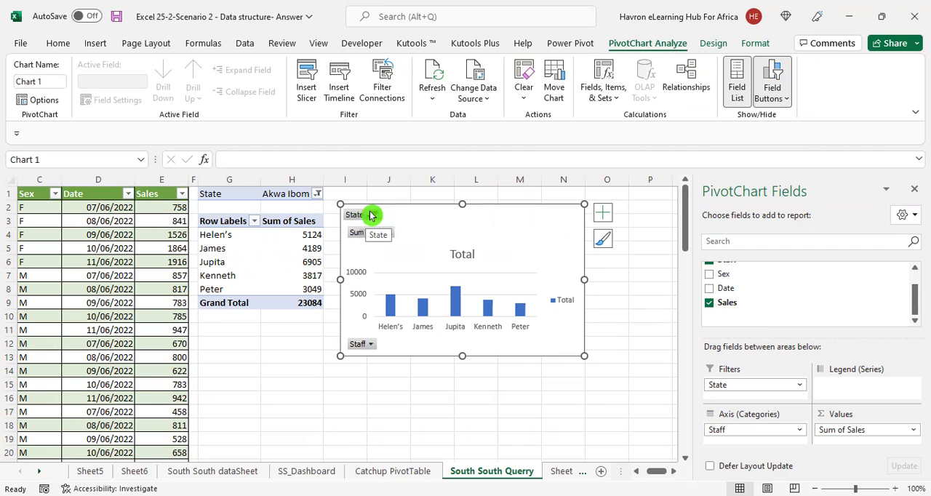
Hide all field buttons on the PivotChart
right_click(362, 234)
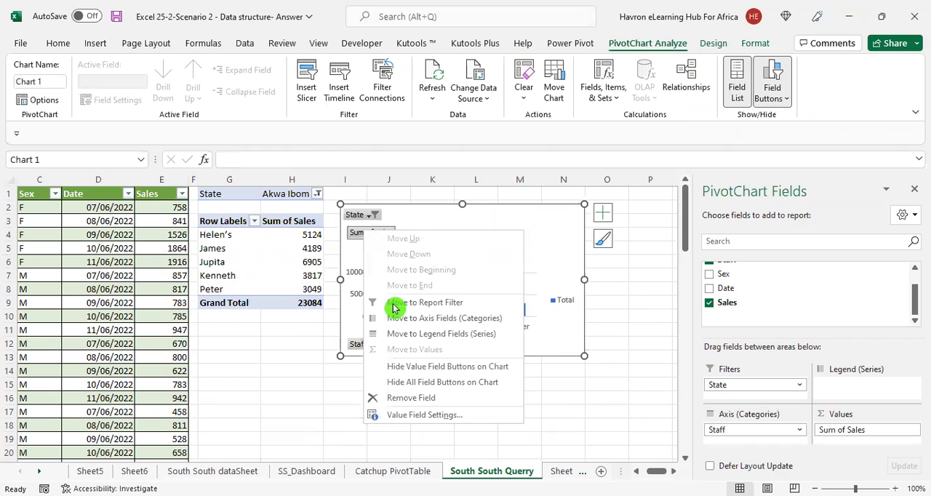
click(473, 386)
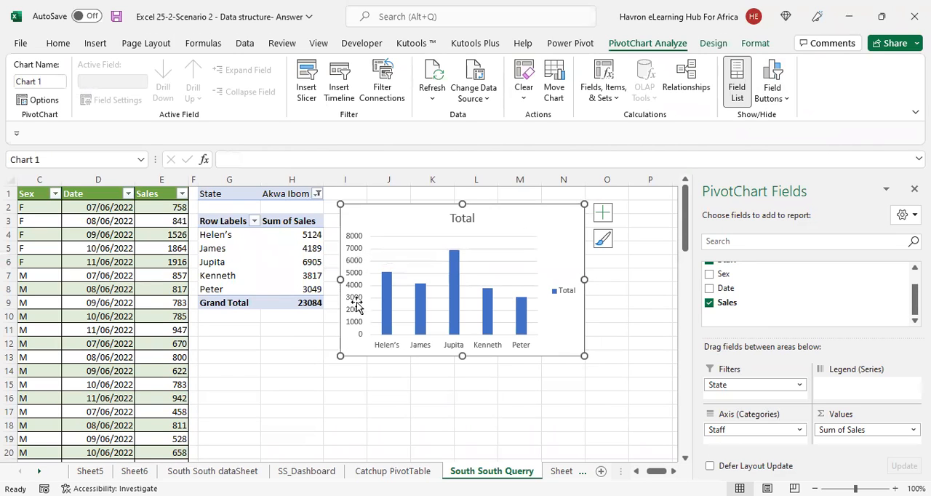
drag(357, 335, 357, 229)
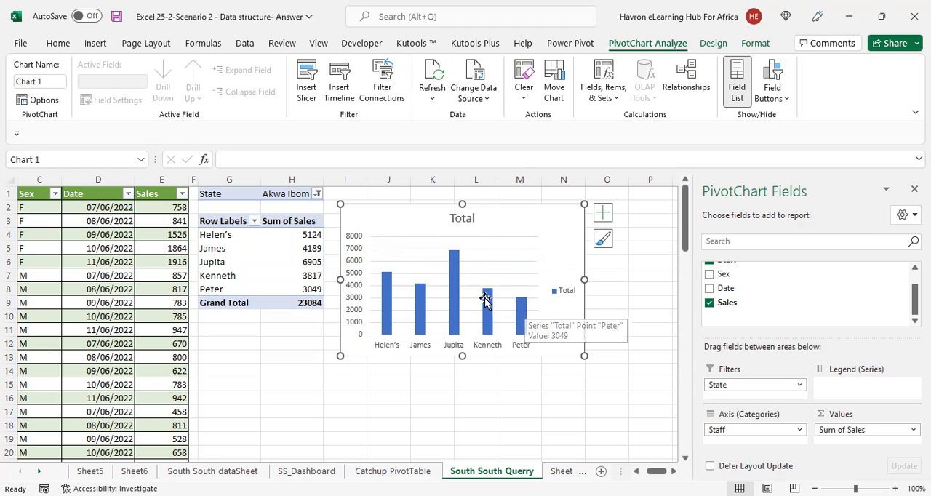
click(371, 306)
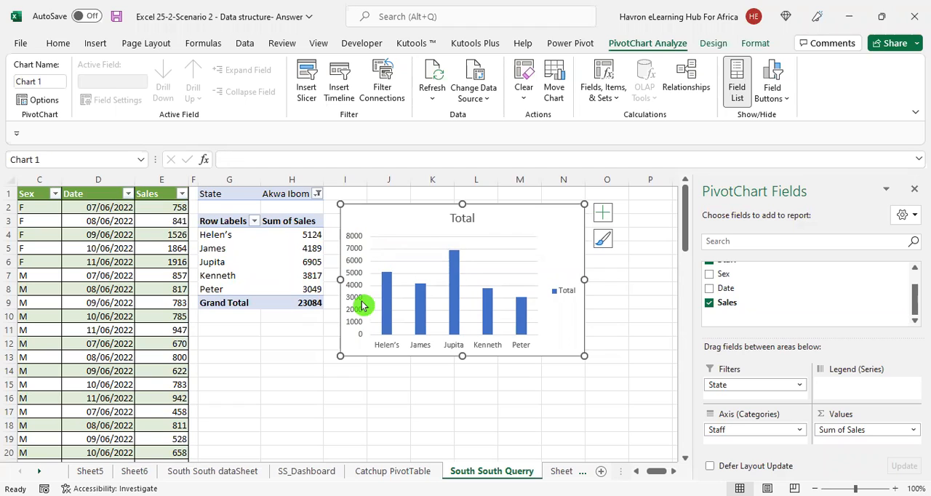
mouse_move(390, 280)
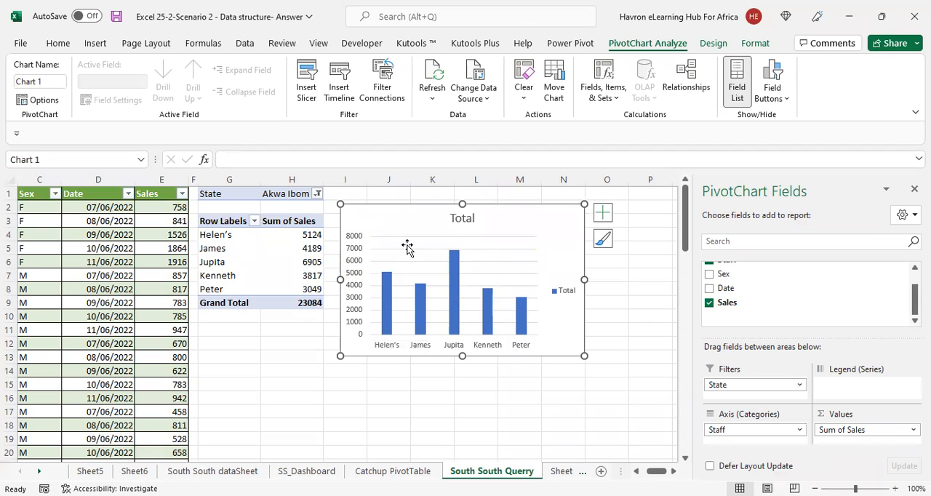
click(459, 315)
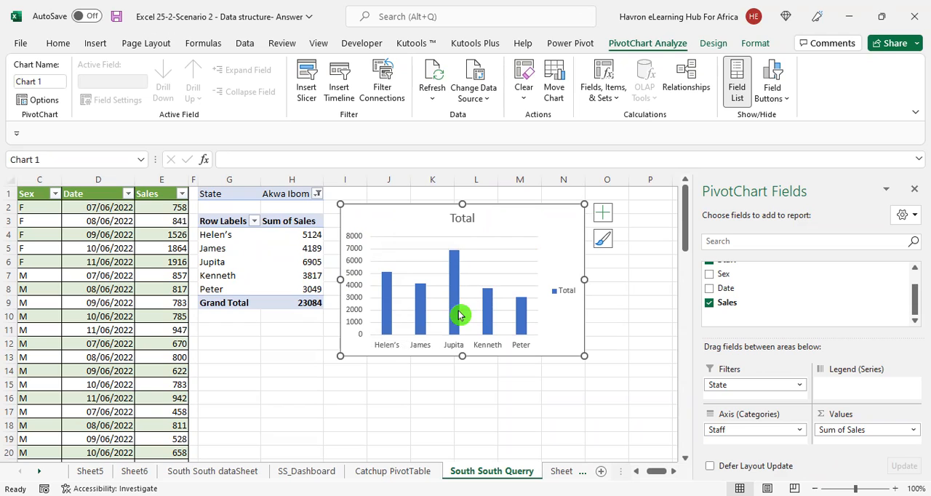
Remove the gridlines and the primary vertical axis from the PivotChart
click(604, 217)
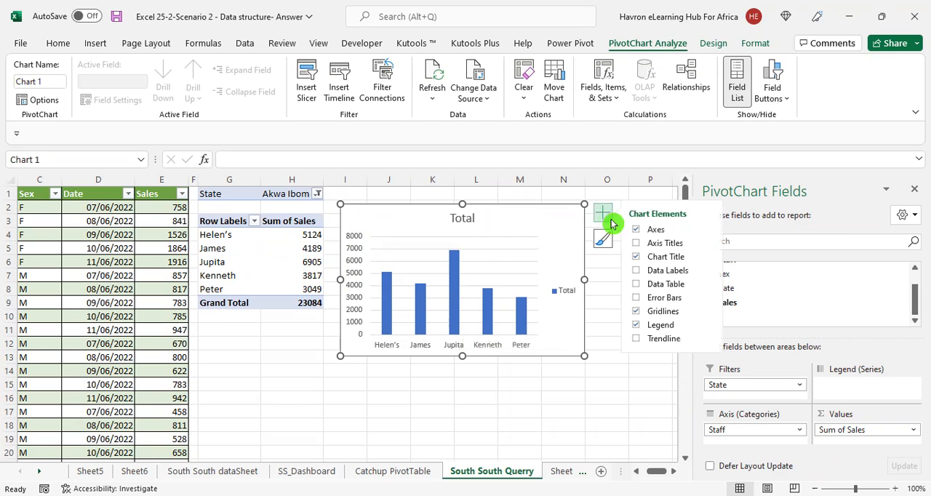
click(636, 314)
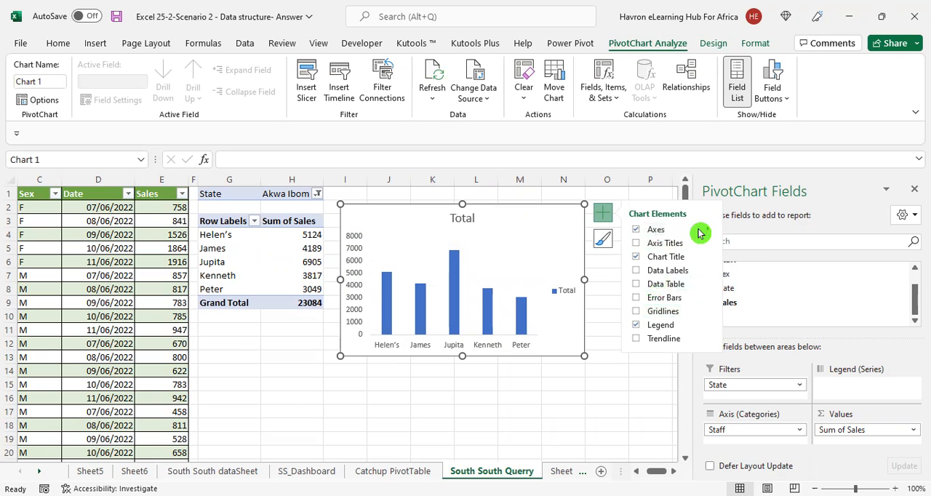
mouse_move(705, 232)
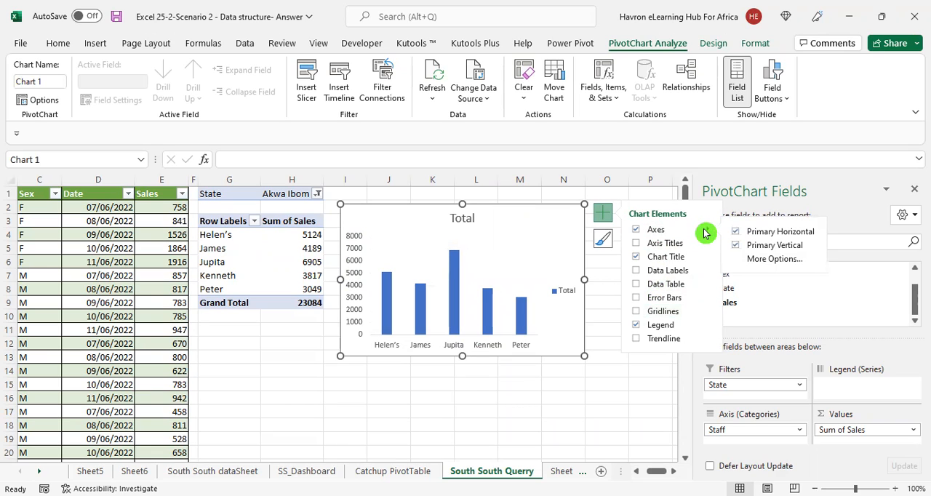
click(737, 249)
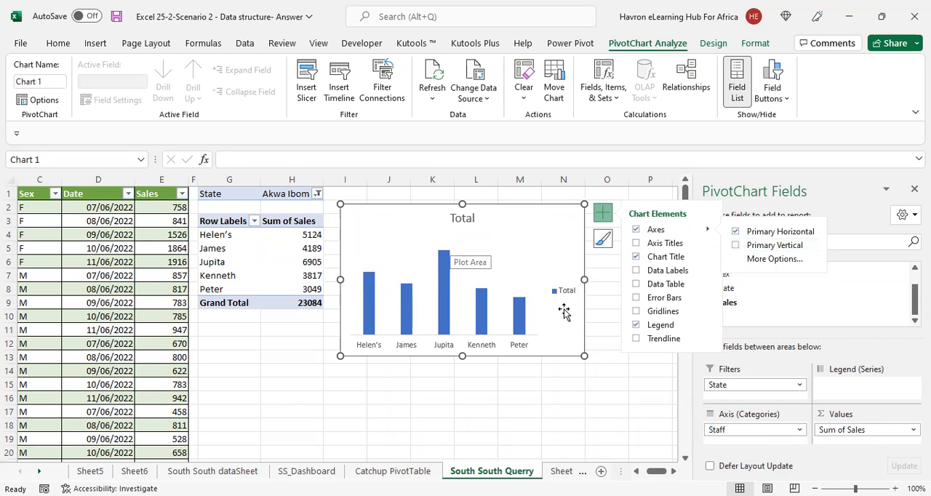
click(560, 380)
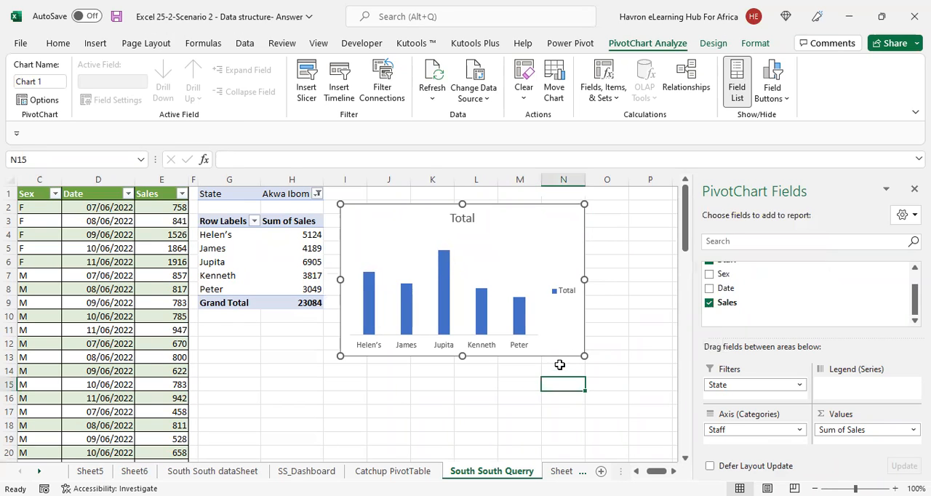
Move the PivotChart down and right so it spans about columns J to O and rows 8 to 18
click(523, 355)
drag(523, 355, 602, 416)
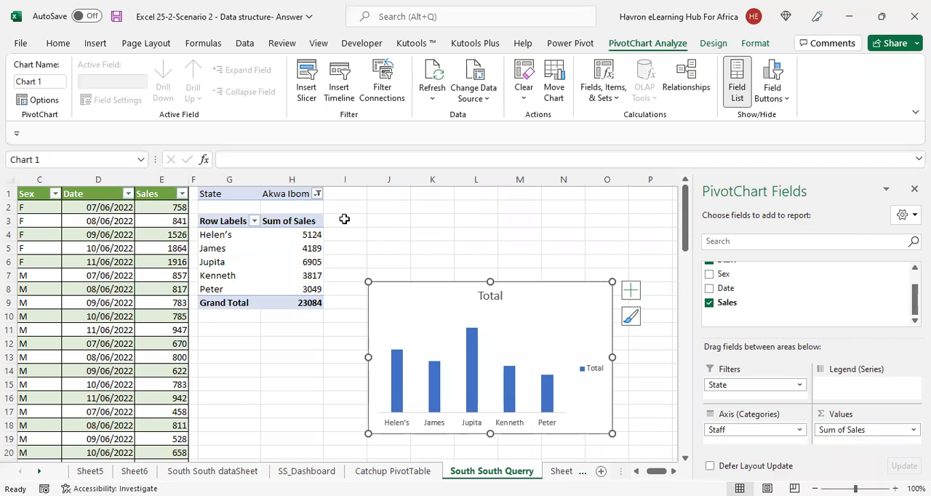
Enter the text "Sales report" in cell J1 and autofit column J to it
click(288, 193)
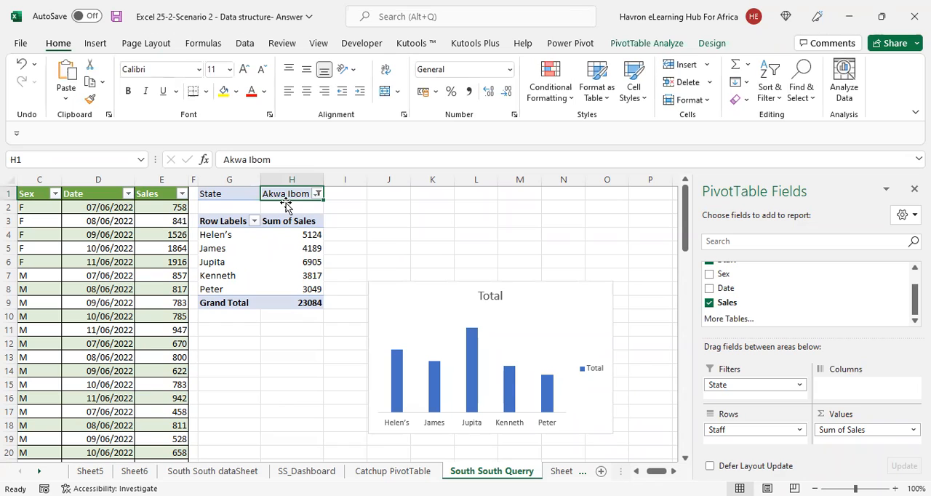
key(Right)
key(Right)
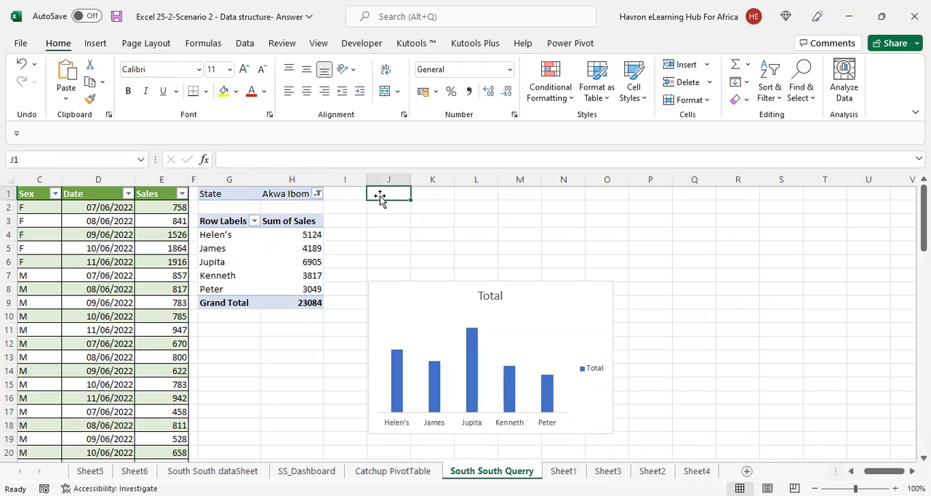
text(Sales)
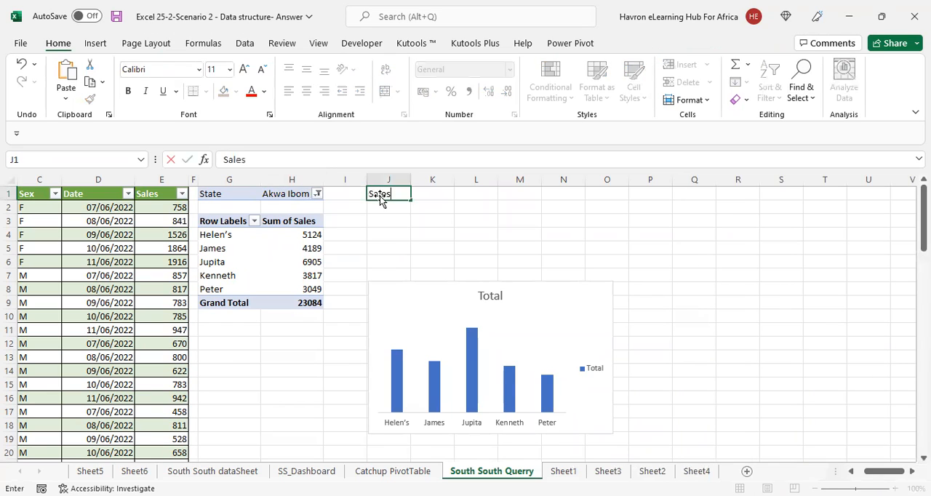
text( report)
key(Return)
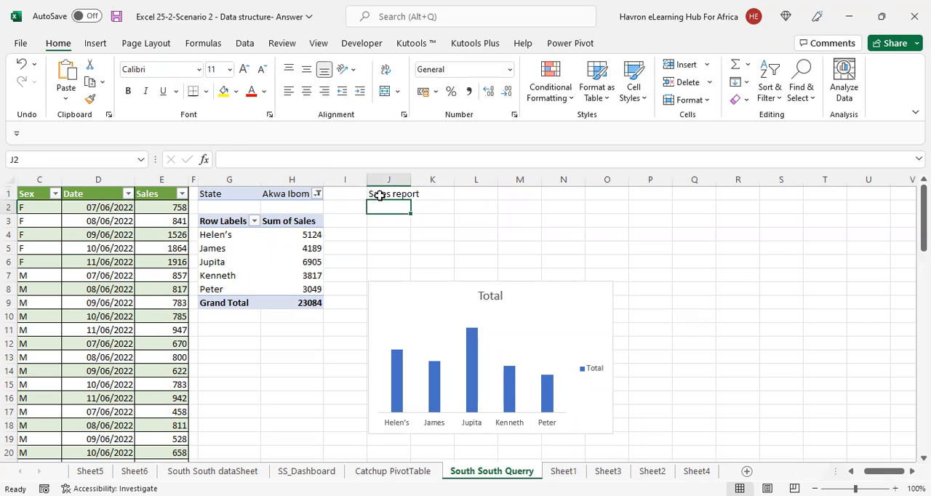
double_click(410, 179)
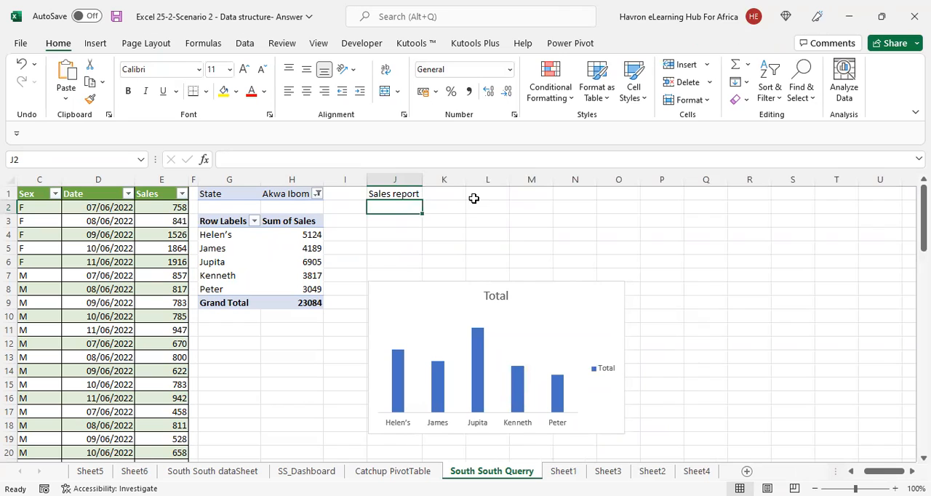
Enter the label CONCATENATE in cell J3 and autofit column J to its contents
click(495, 191)
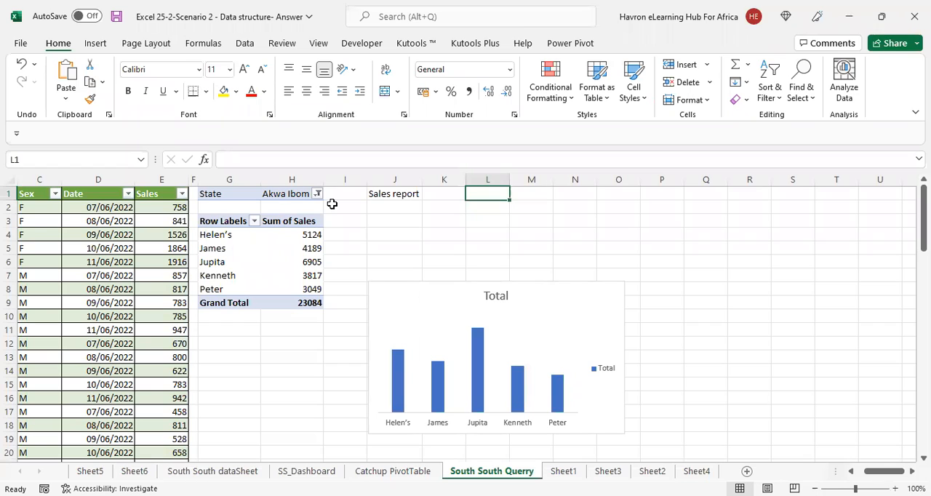
click(395, 223)
text(CONCATENATE)
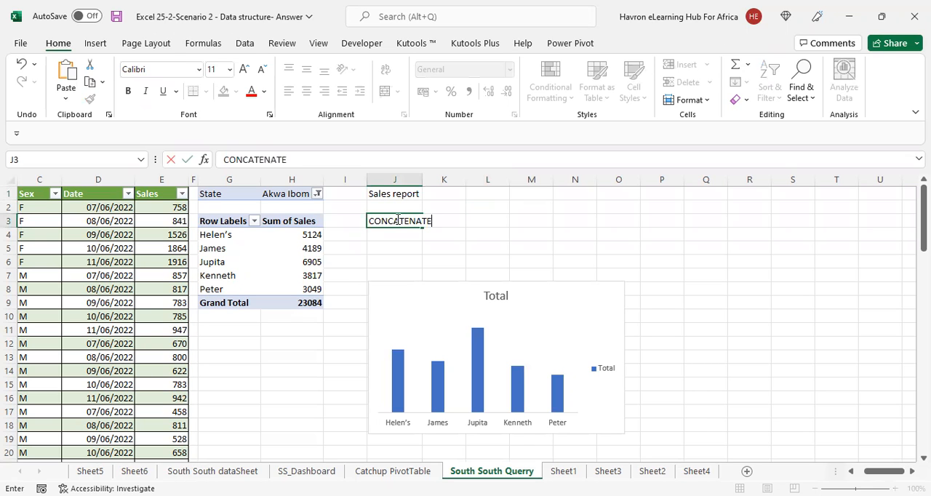
key(Return)
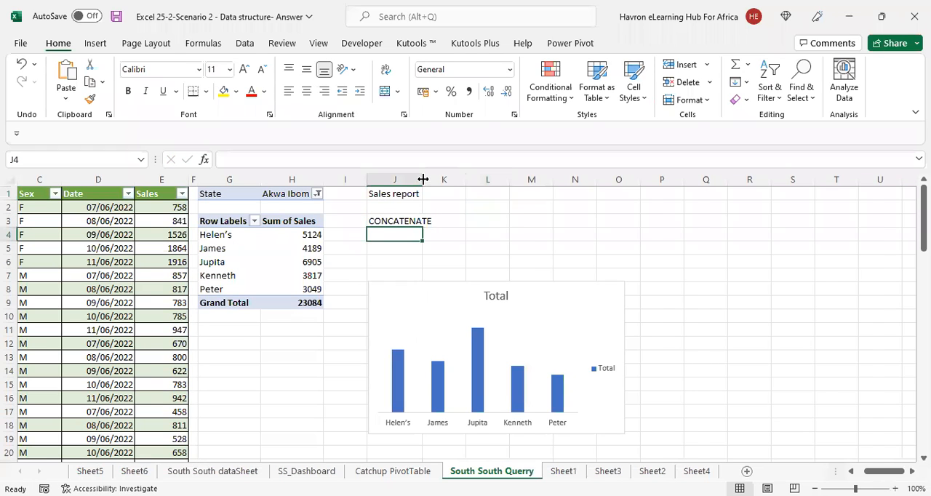
double_click(423, 179)
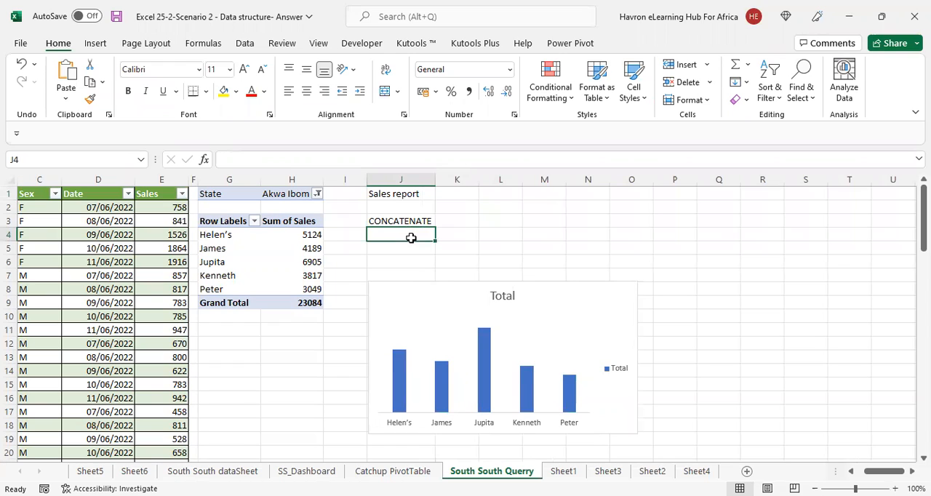
Join the State filter value and the report text in L1 with =CONCATENATE(H1,J1), and autofit column L
click(496, 196)
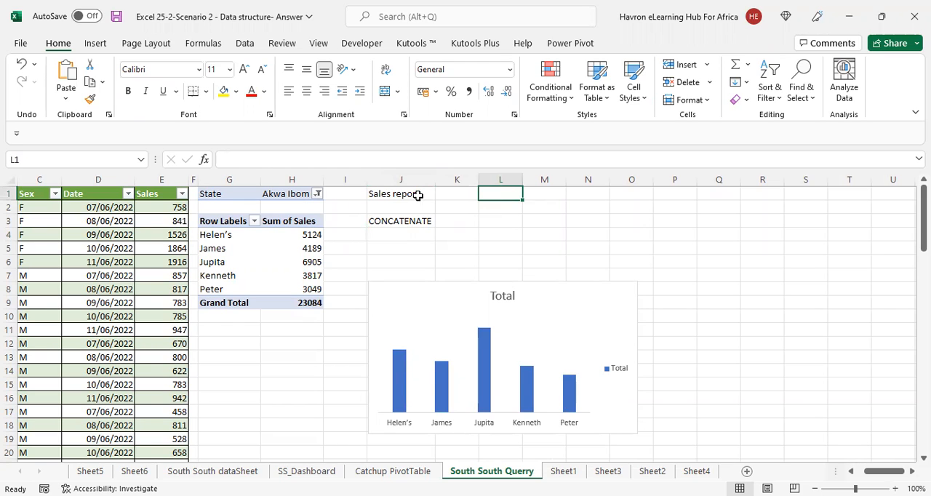
text(=)
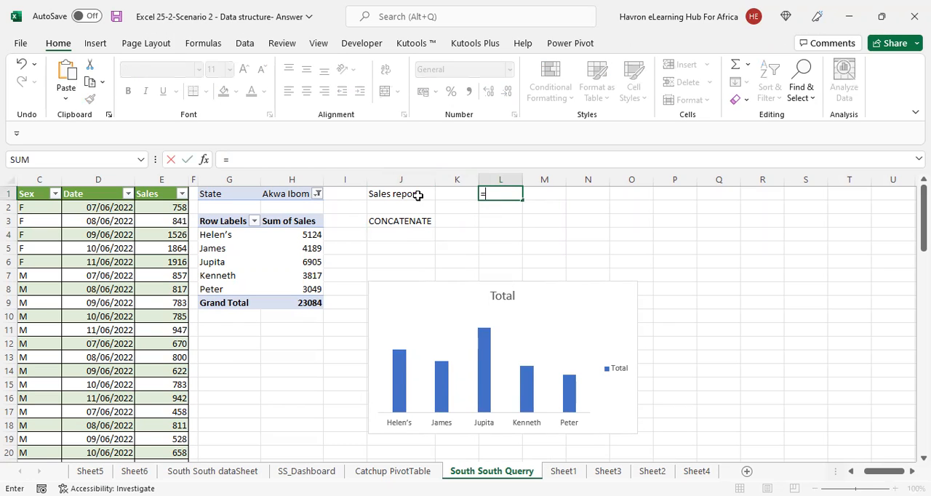
text(CONCATE)
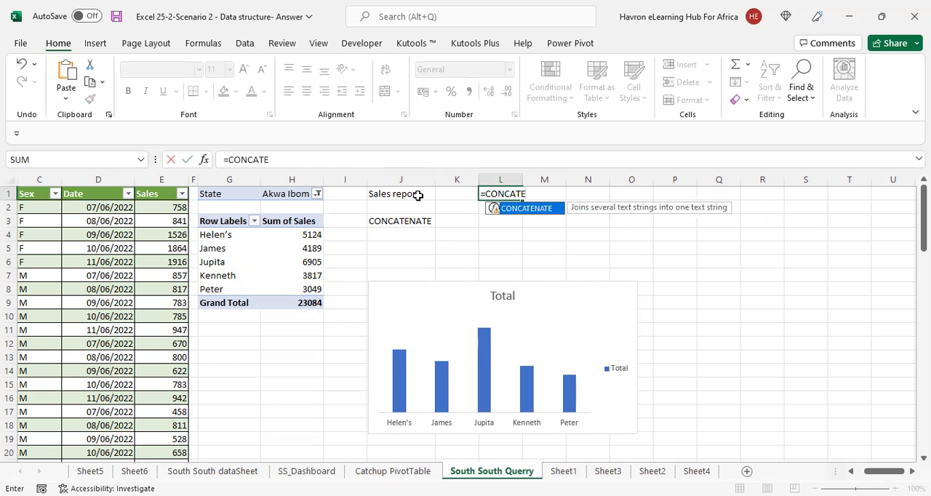
key(Tab)
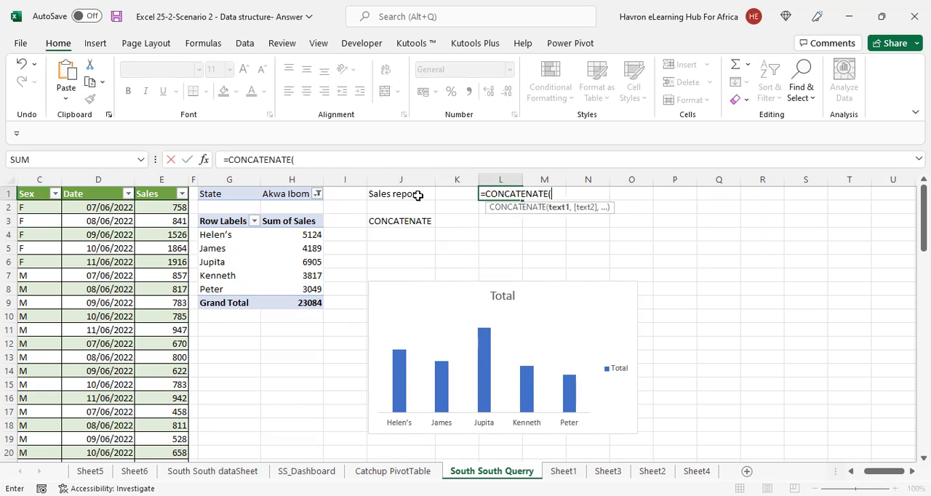
click(295, 199)
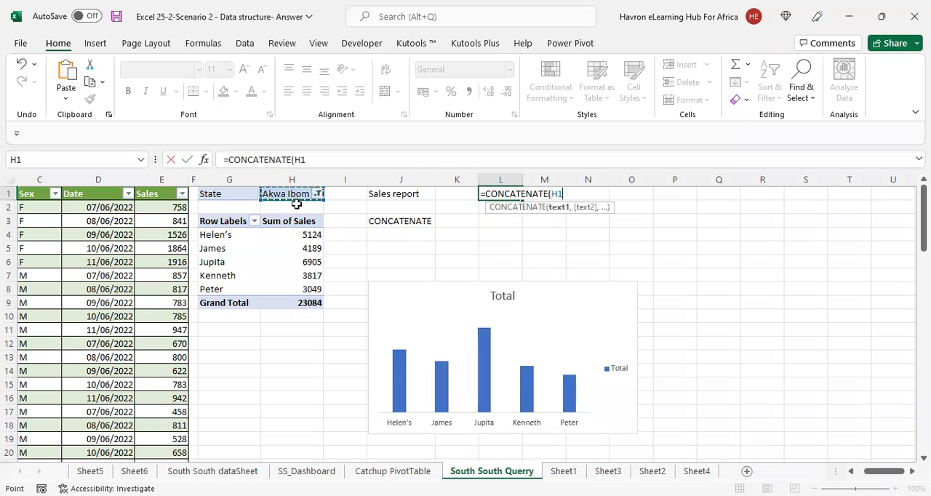
text(,)
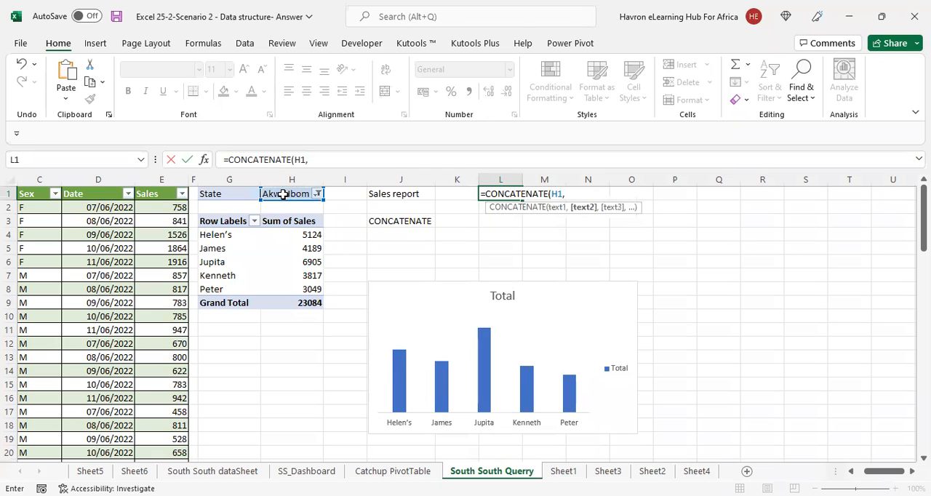
click(398, 194)
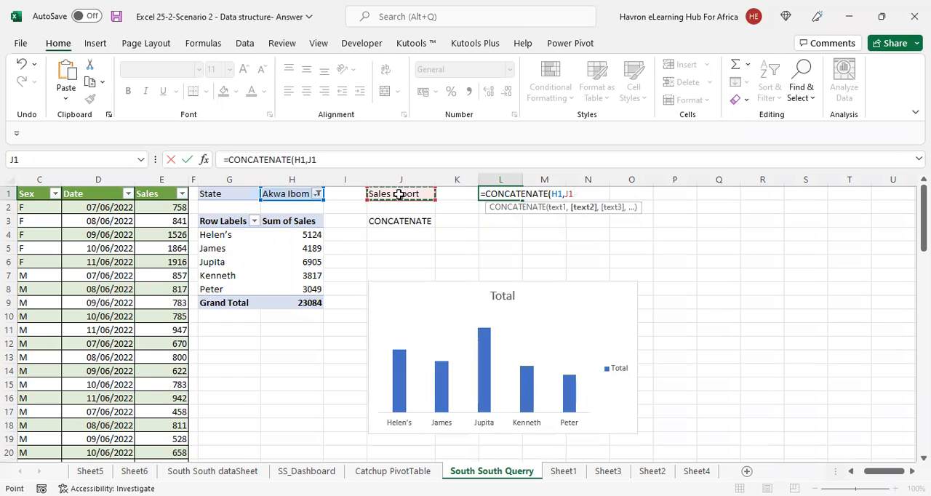
text())
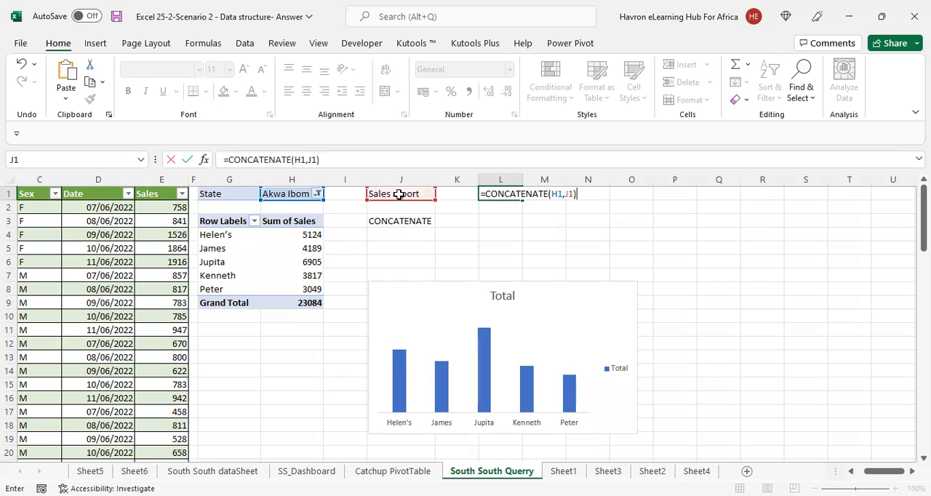
key(Return)
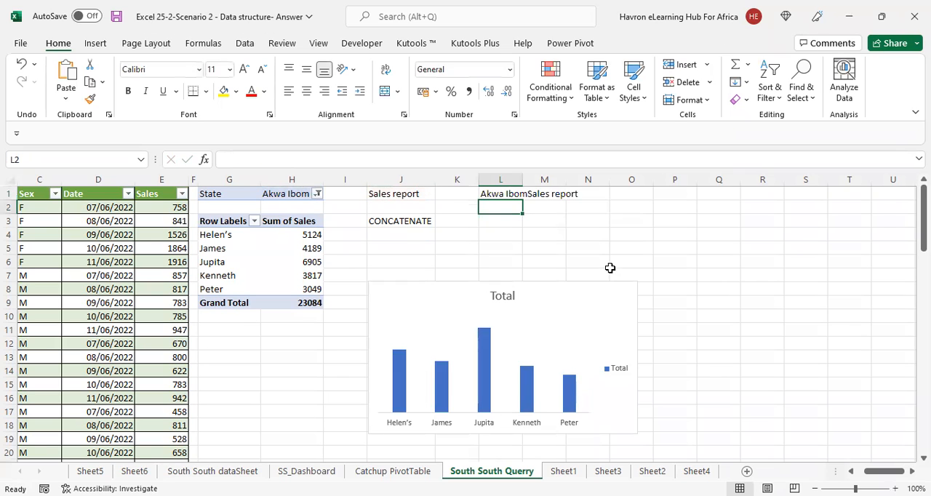
double_click(523, 179)
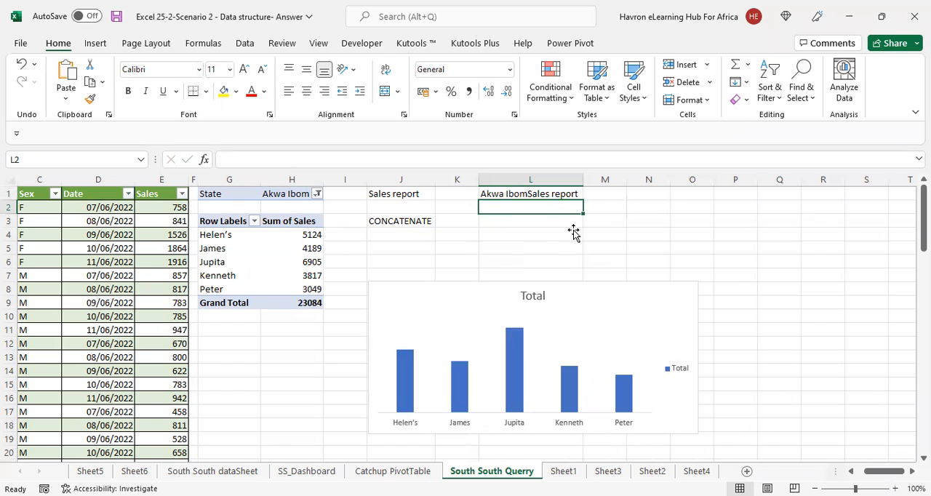
Add a space between the two joined texts by changing the L1 formula to =CONCATENATE(H1," ",J1)
click(288, 189)
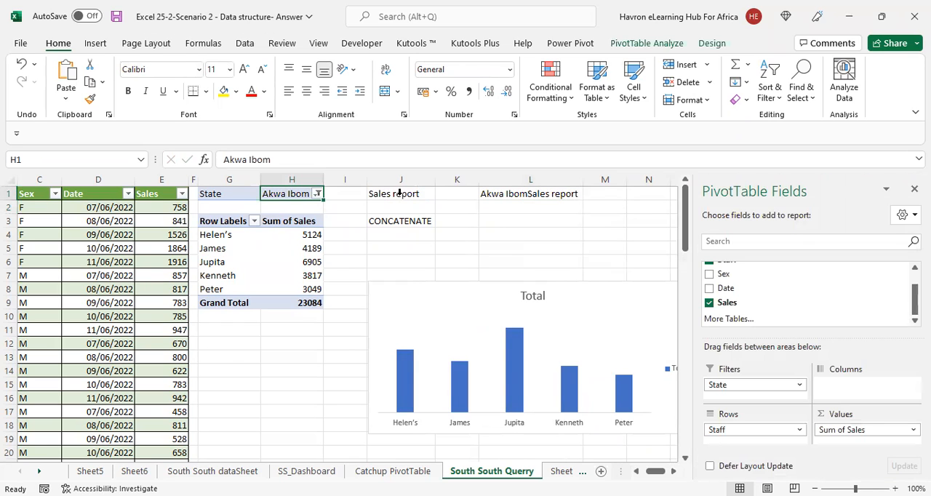
click(399, 192)
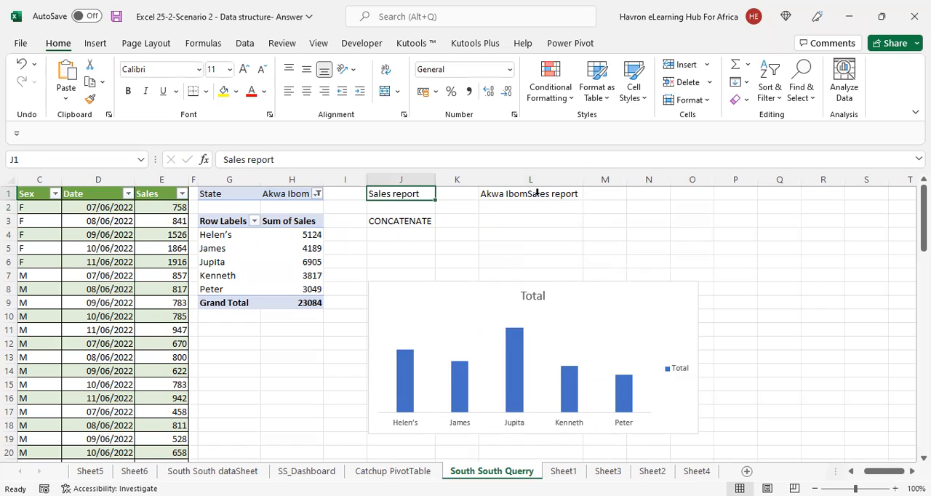
click(536, 193)
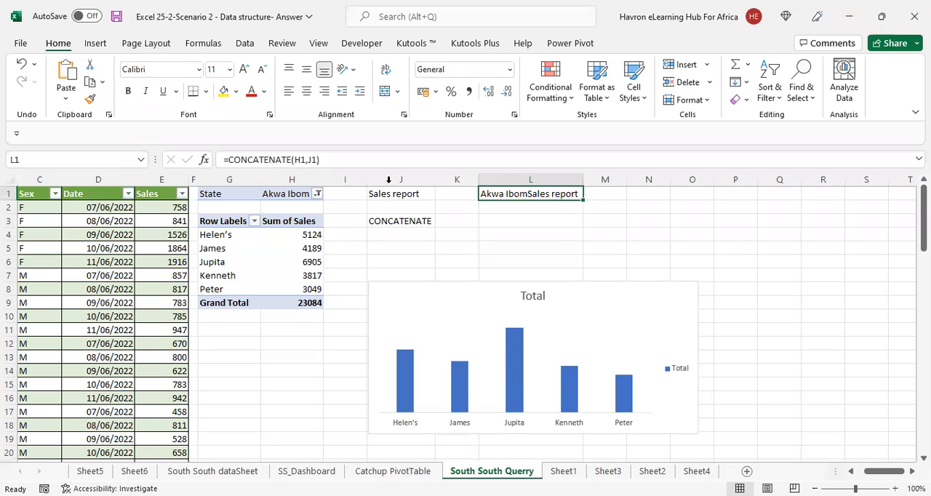
click(323, 160)
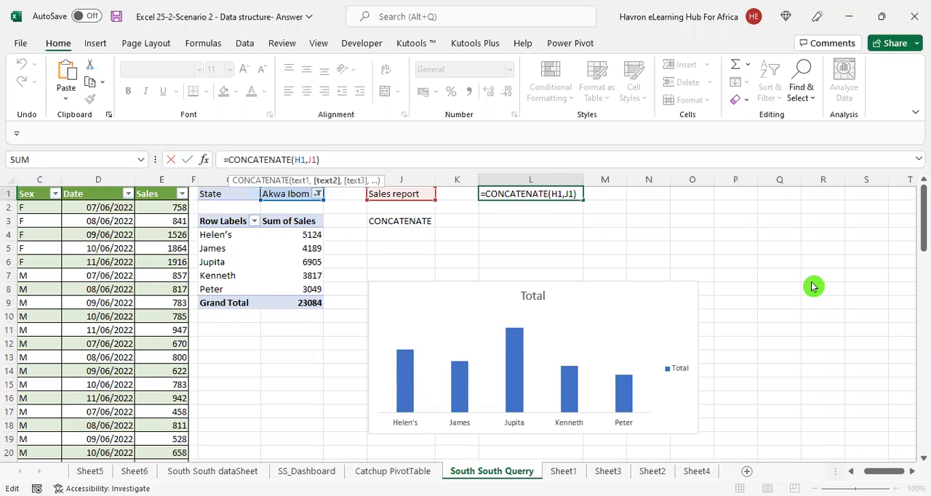
text(")
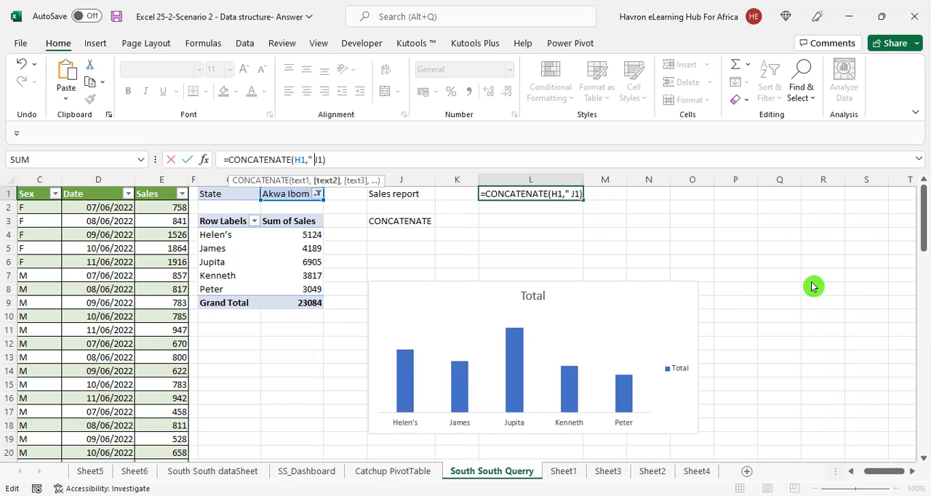
text( ")
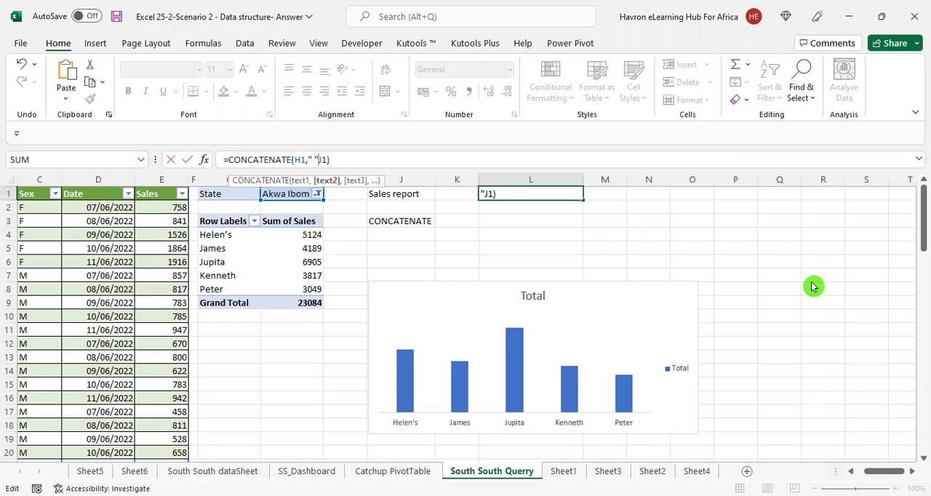
text(,)
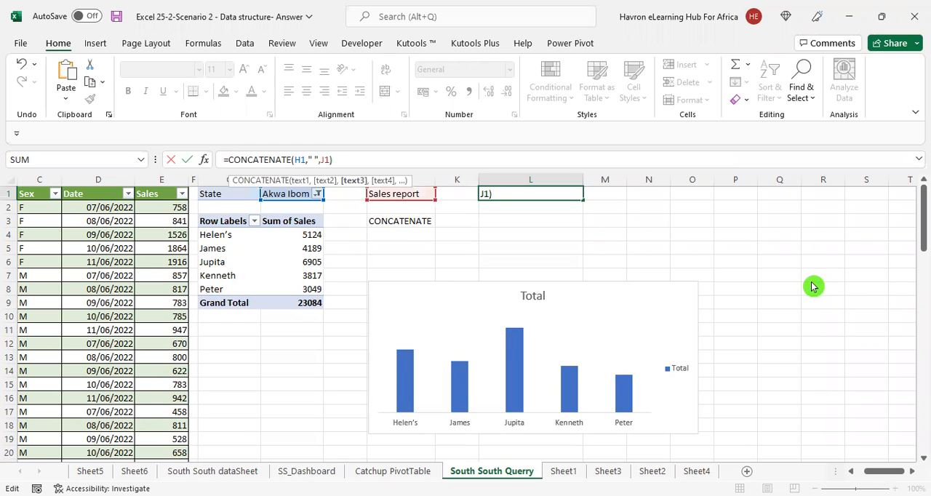
key(Return)
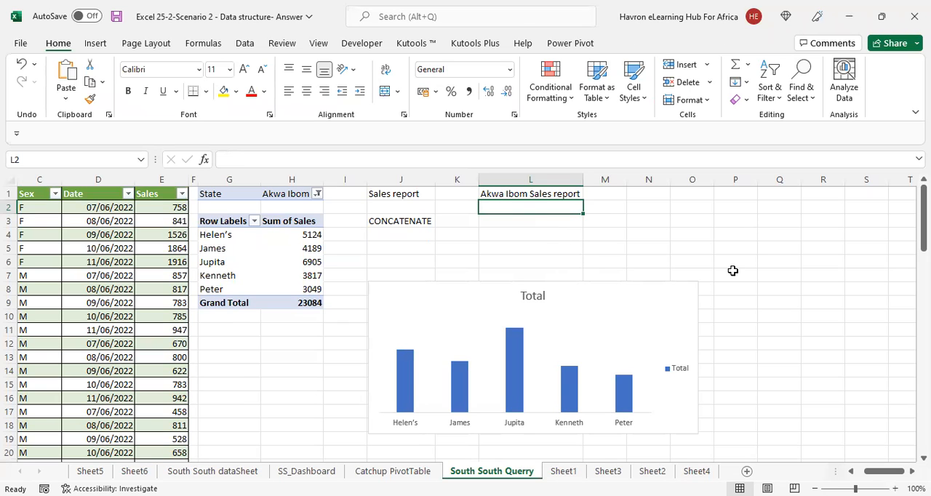
Link the PivotChart title to cell L1 with the formula ='South South Querry'!$L$1
click(534, 296)
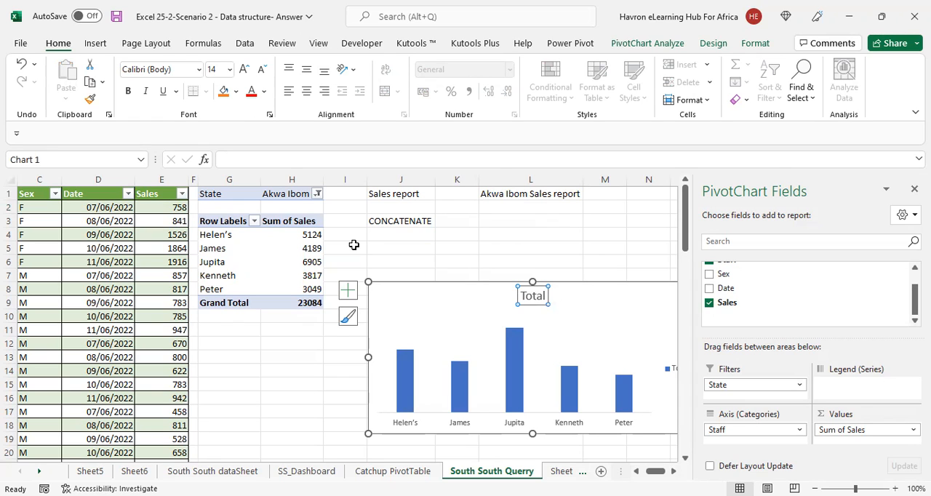
click(251, 159)
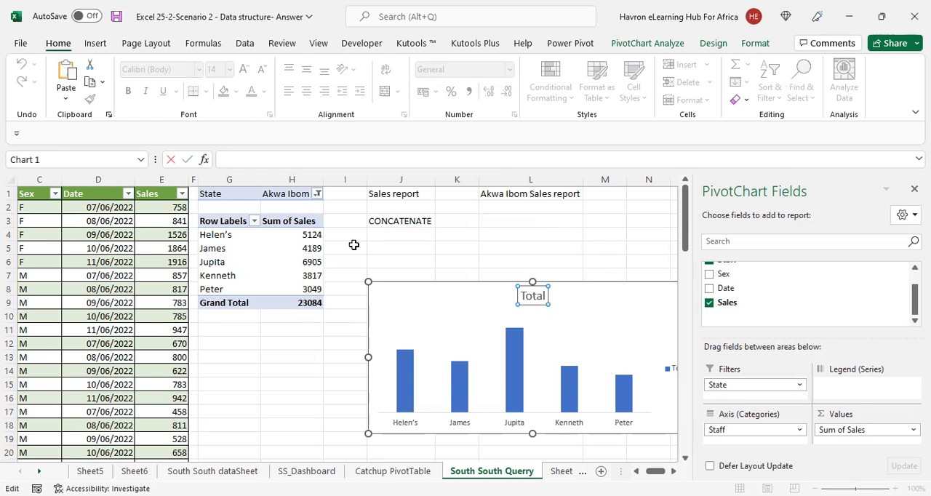
text(=)
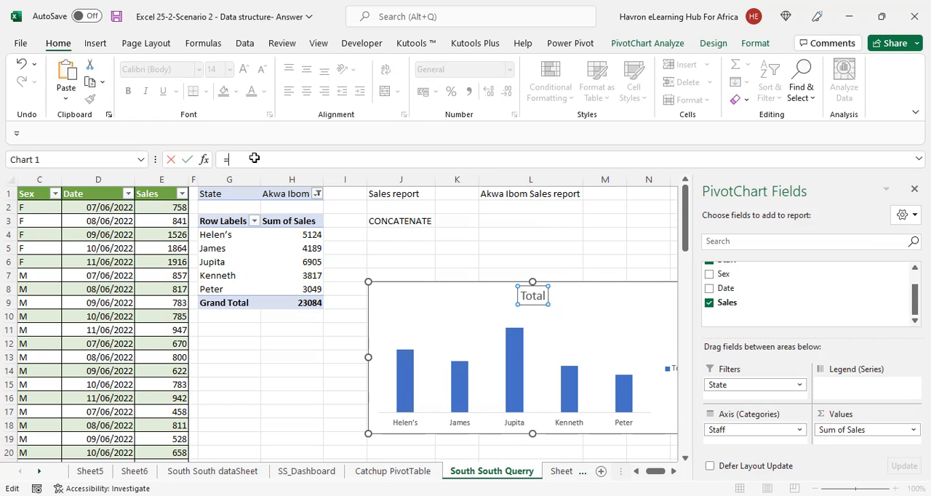
click(531, 194)
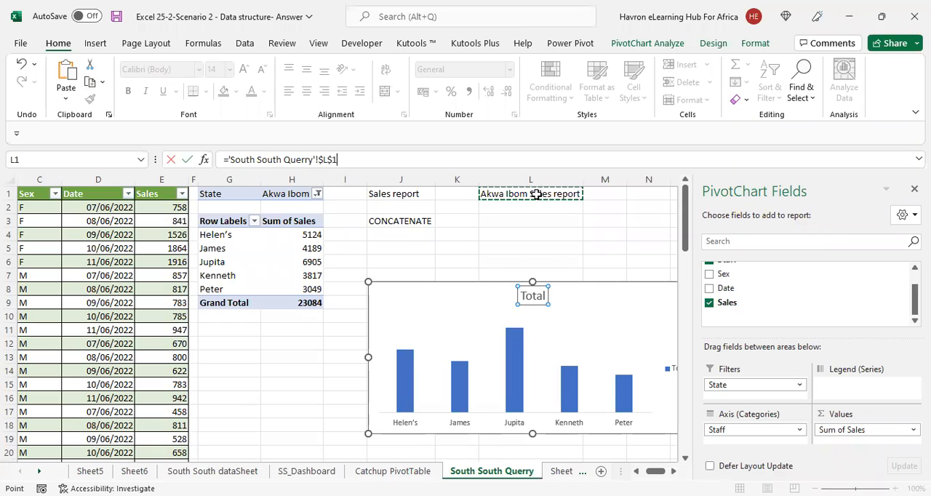
key(Return)
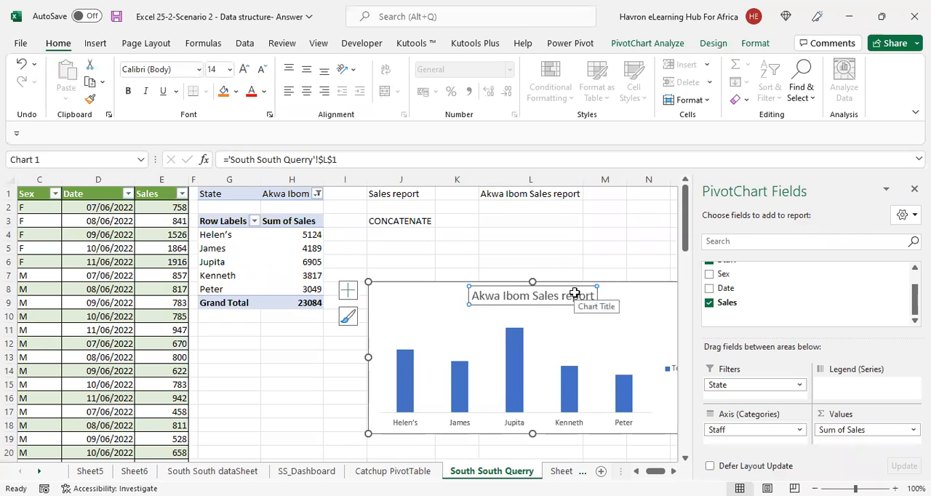
Change the PivotTable's State filter so that only Bayelsa is selected
click(315, 194)
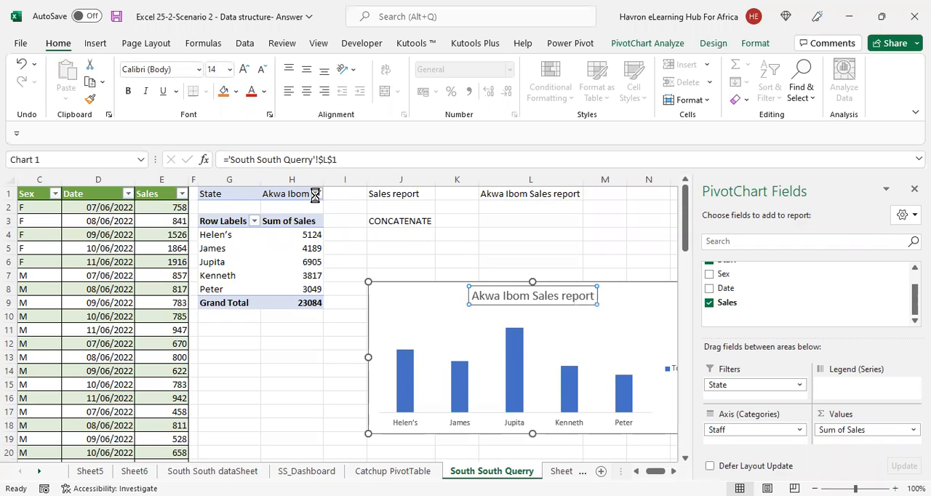
click(181, 250)
click(181, 237)
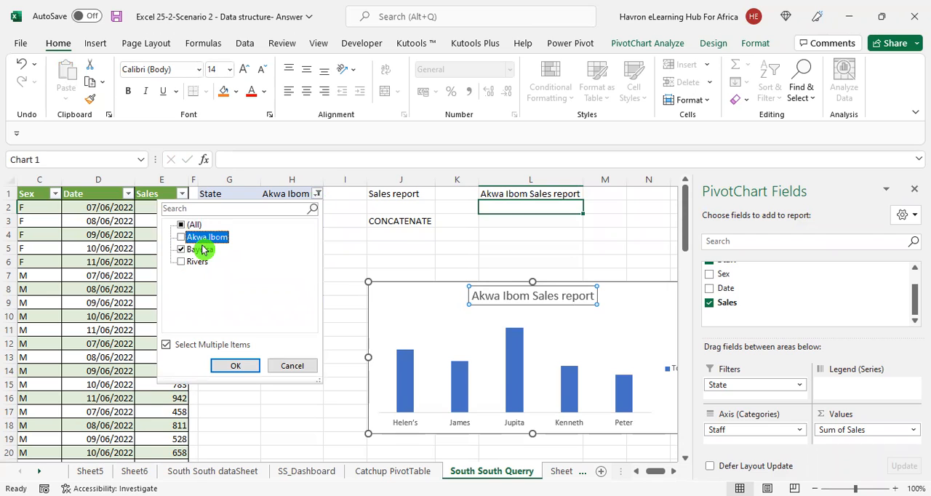
click(243, 362)
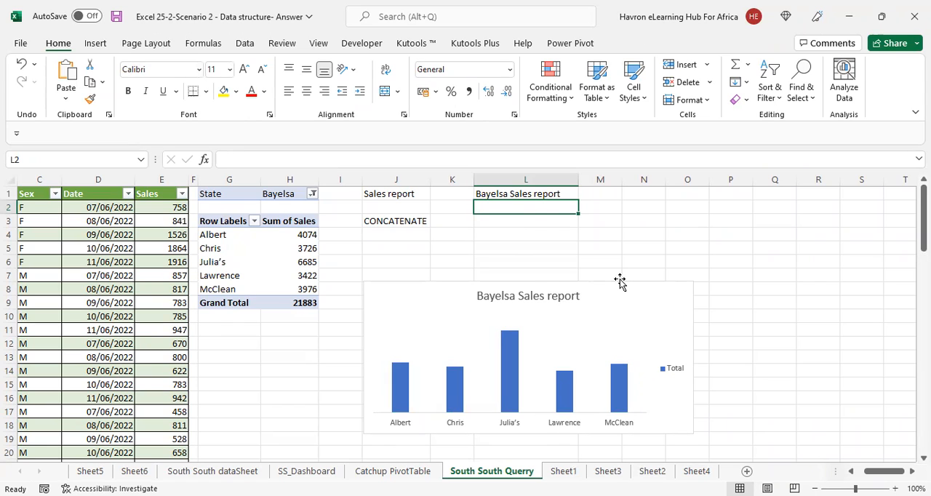
Move the PivotChart up and right, away from the CONCATENATE label, and insert a State slicer for it
drag(618, 281, 706, 228)
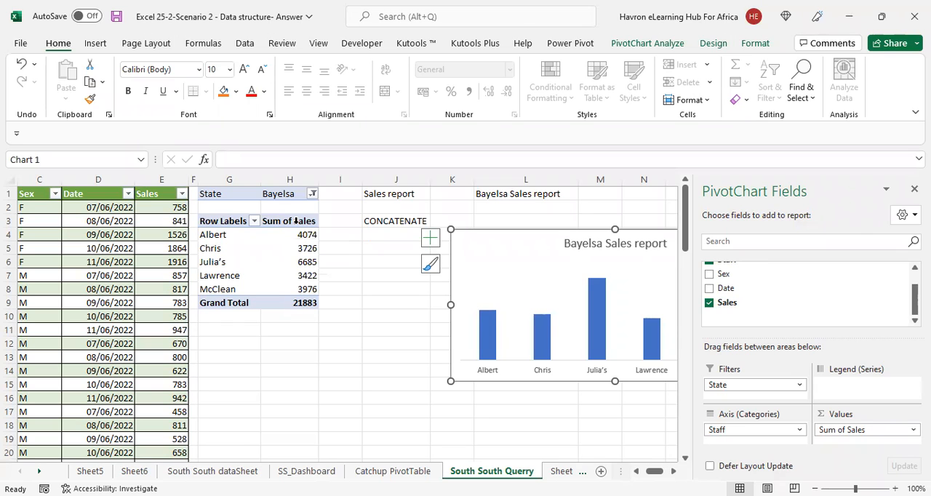
click(649, 44)
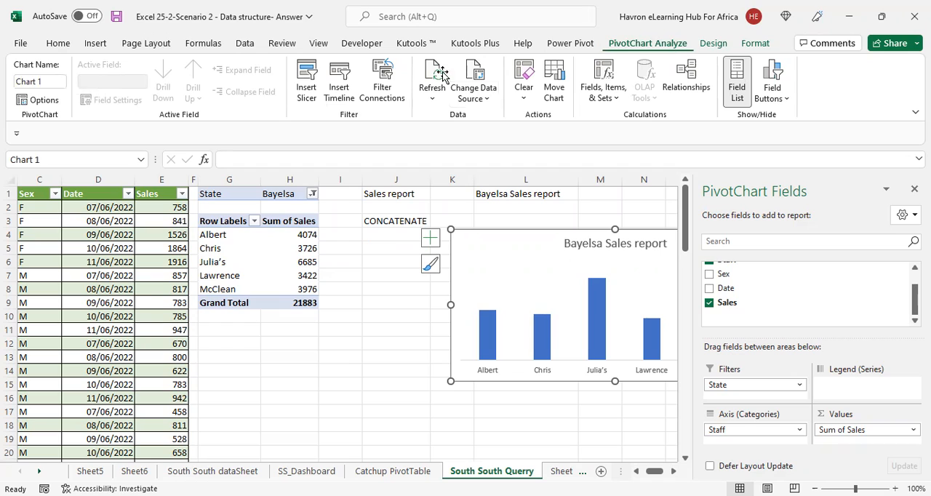
click(307, 80)
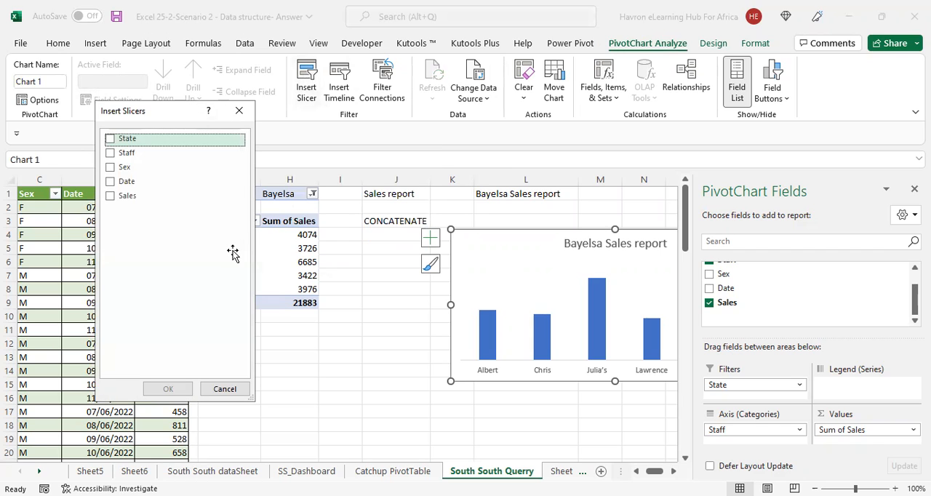
drag(159, 114, 232, 252)
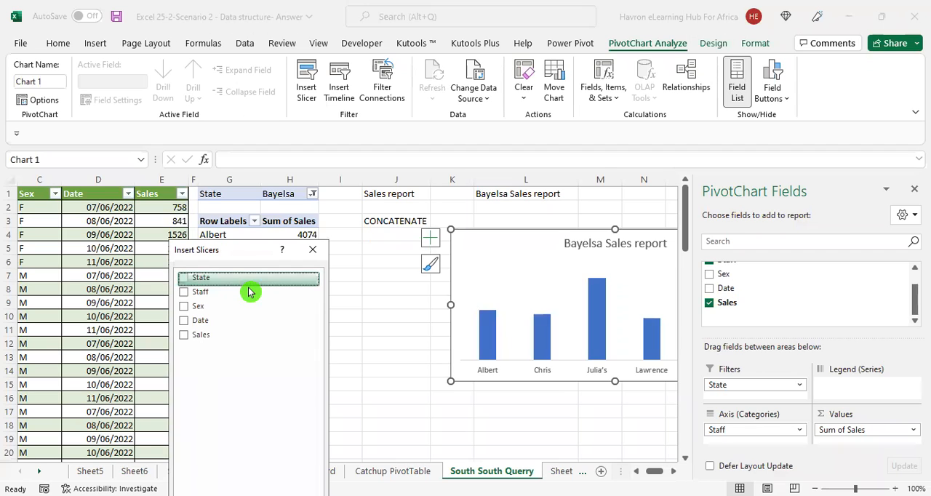
click(187, 278)
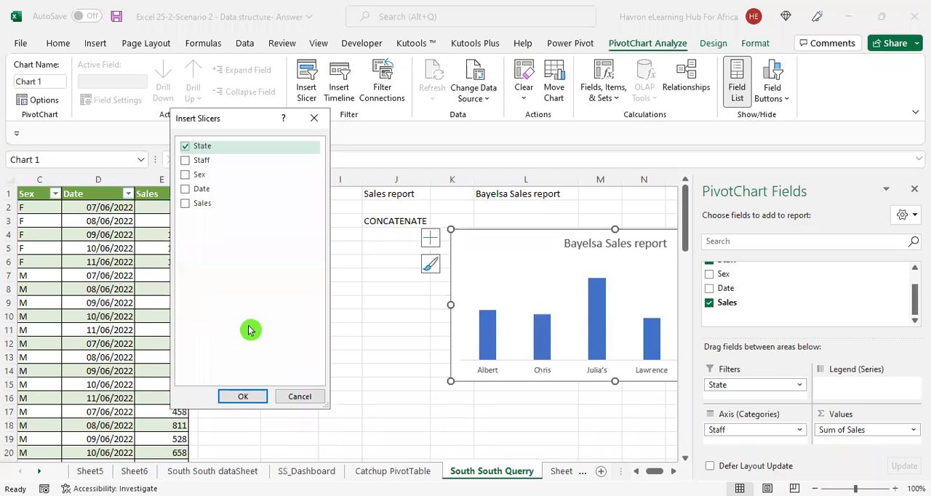
click(242, 397)
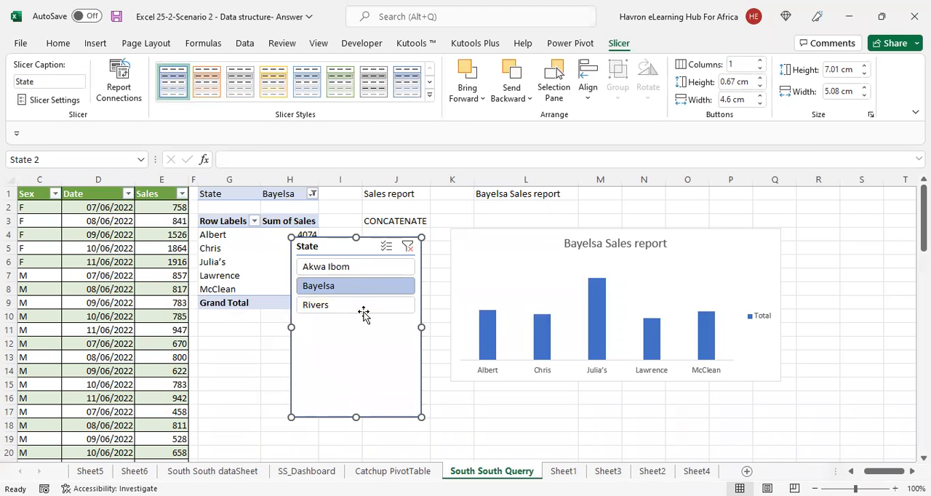
Place the State slicer directly beneath the chart and lay out its buttons in three columns across a widened box
drag(355, 417, 525, 392)
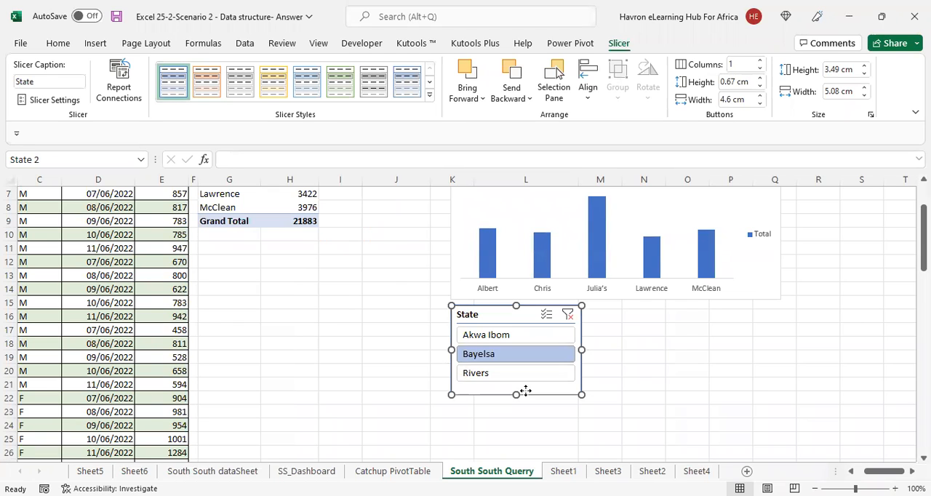
click(719, 71)
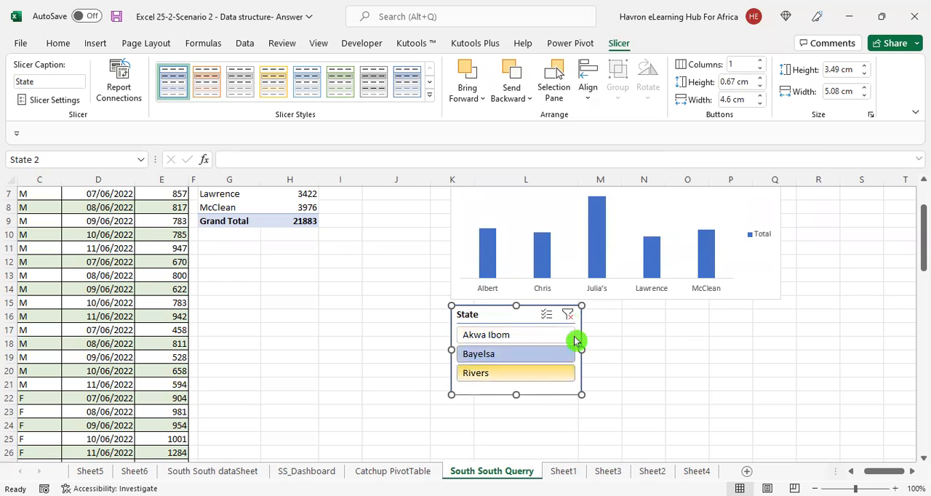
click(759, 61)
click(759, 62)
drag(581, 350, 743, 342)
drag(638, 392, 637, 389)
Narrow the PivotChart, match the State slicer to its width, and shorten the slicer to fit its single row of buttons
click(762, 293)
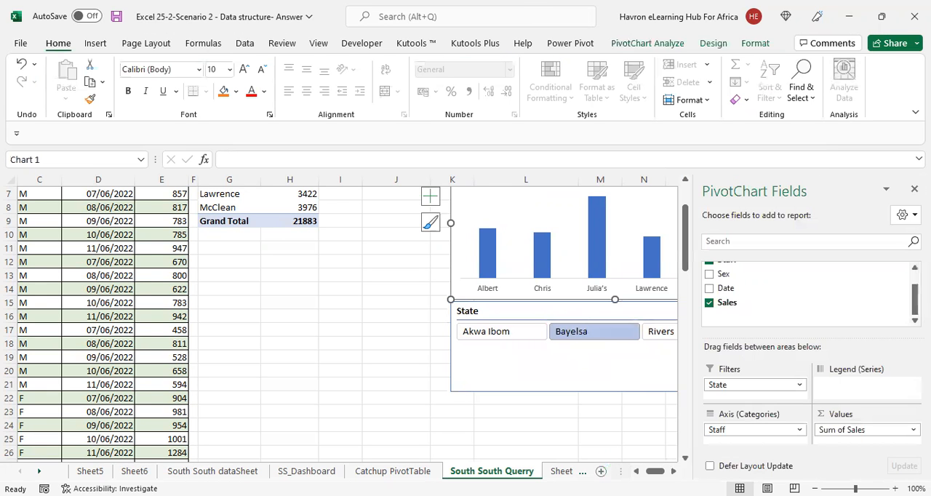
click(674, 471)
drag(599, 299, 547, 299)
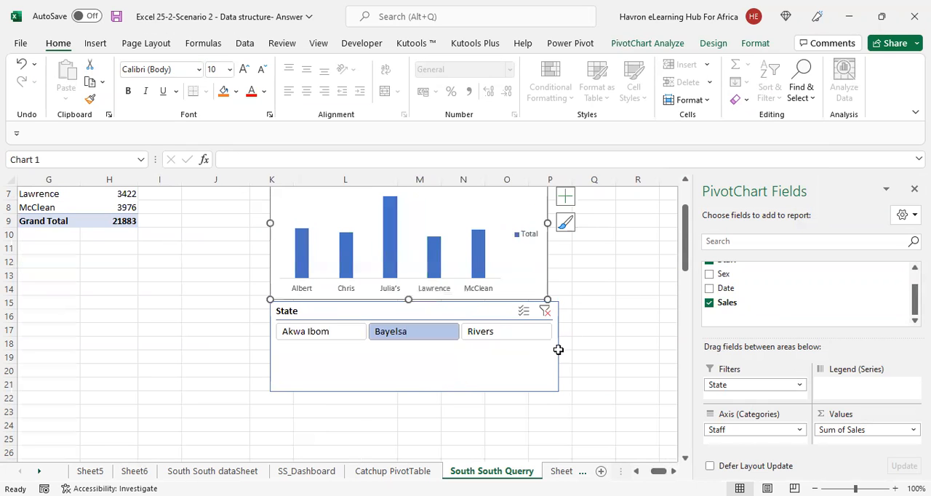
click(558, 350)
drag(558, 346, 547, 346)
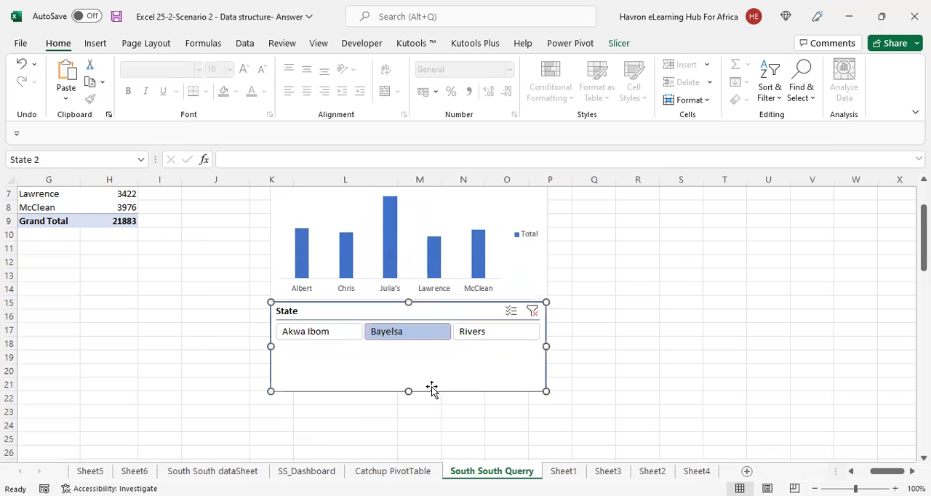
drag(408, 394, 411, 345)
click(669, 289)
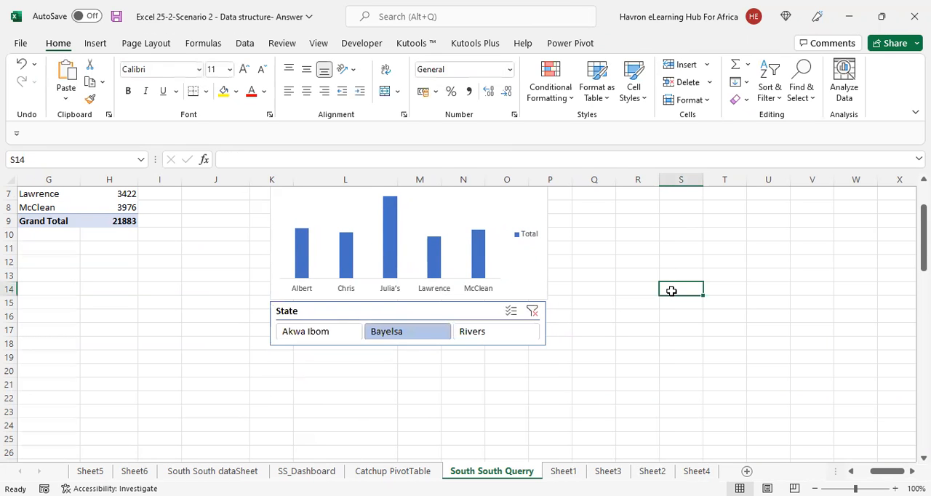
Use the State slicer to filter the chart to Akwa Ibom, followed by Rivers
scroll(670, 291, up, 2)
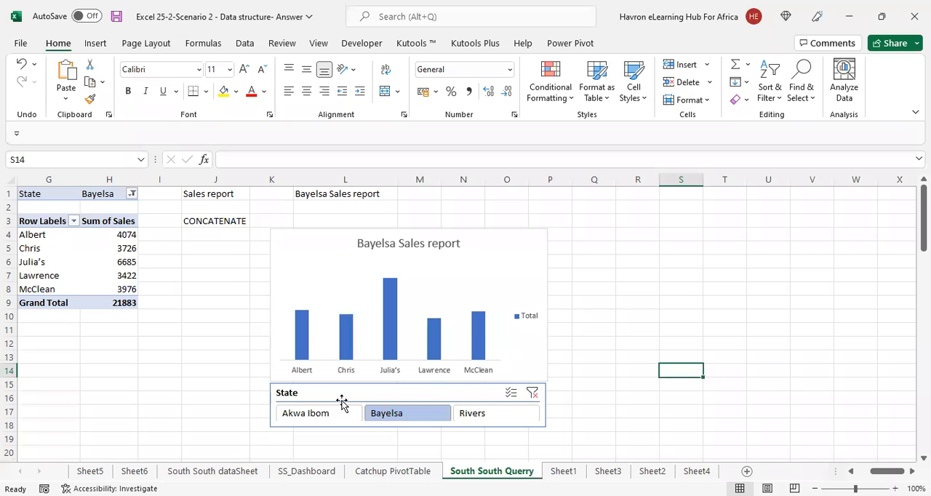
click(314, 418)
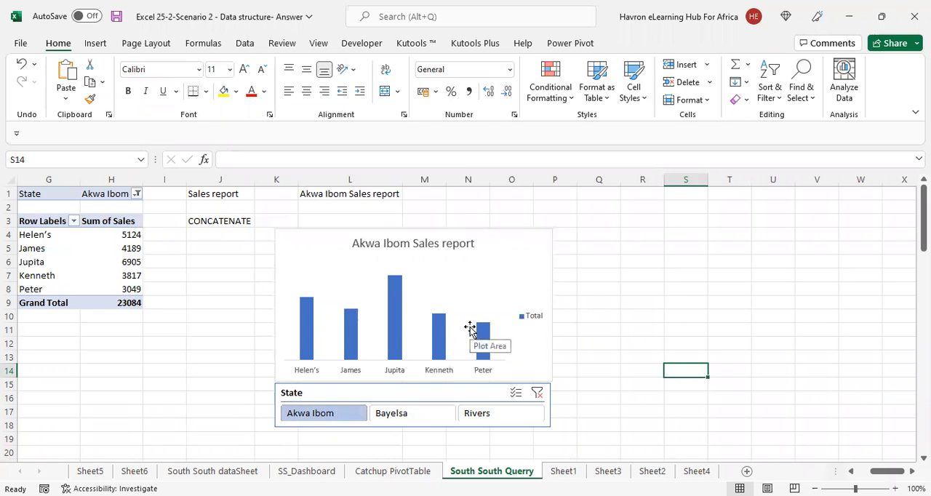
click(459, 407)
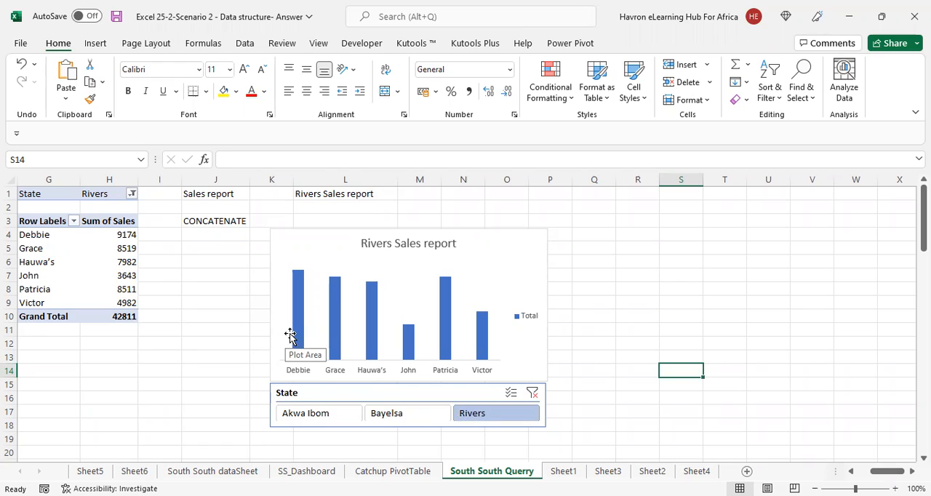
mouse_move(302, 334)
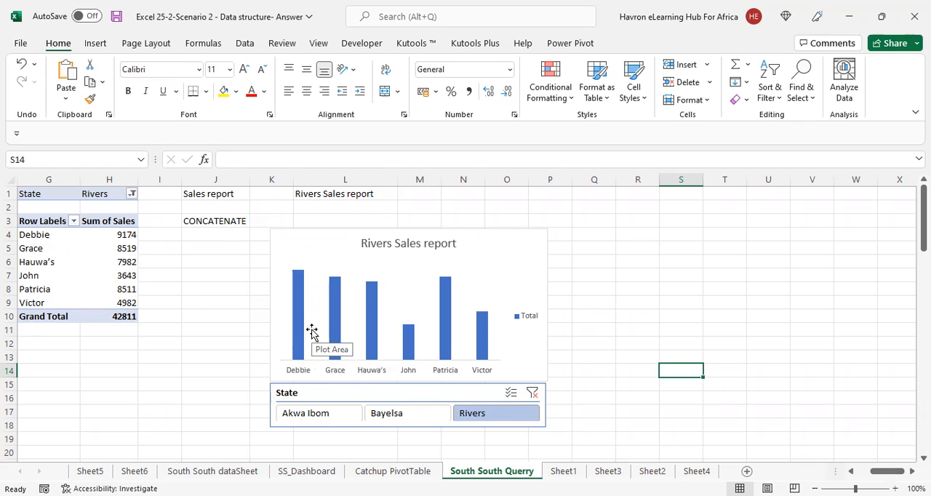
click(546, 309)
click(648, 43)
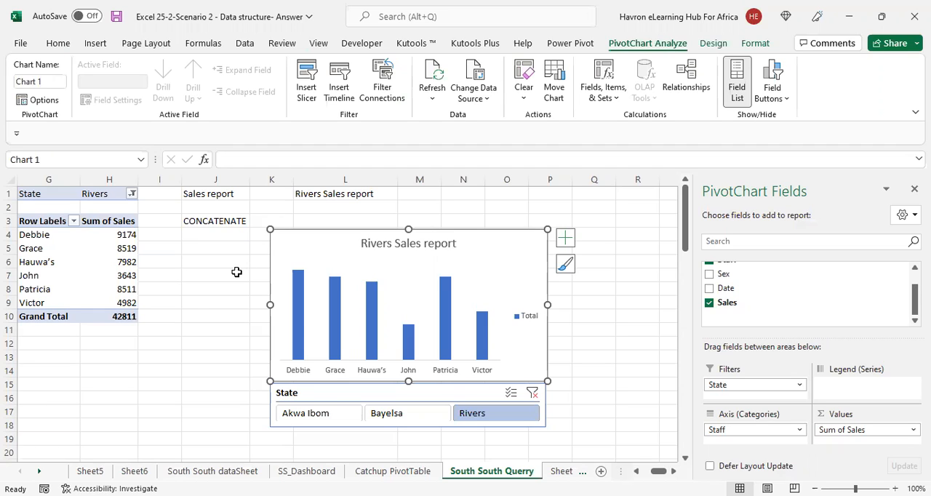
click(198, 304)
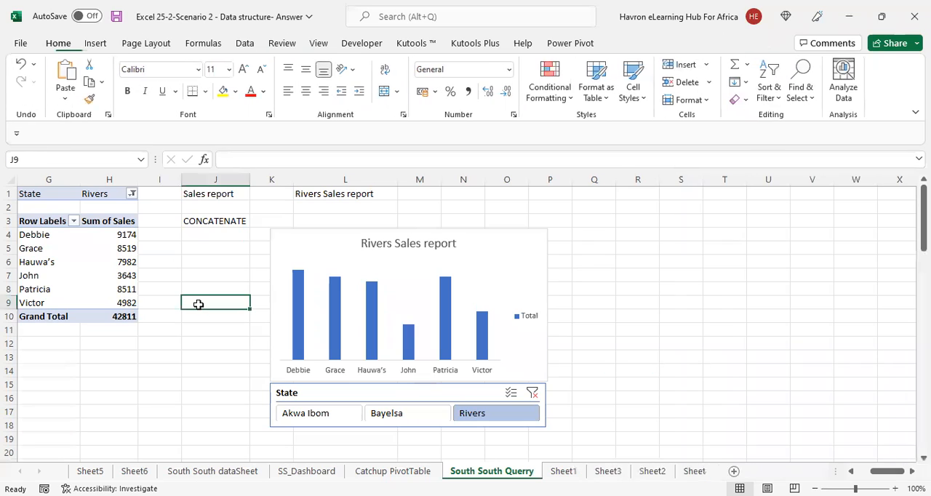